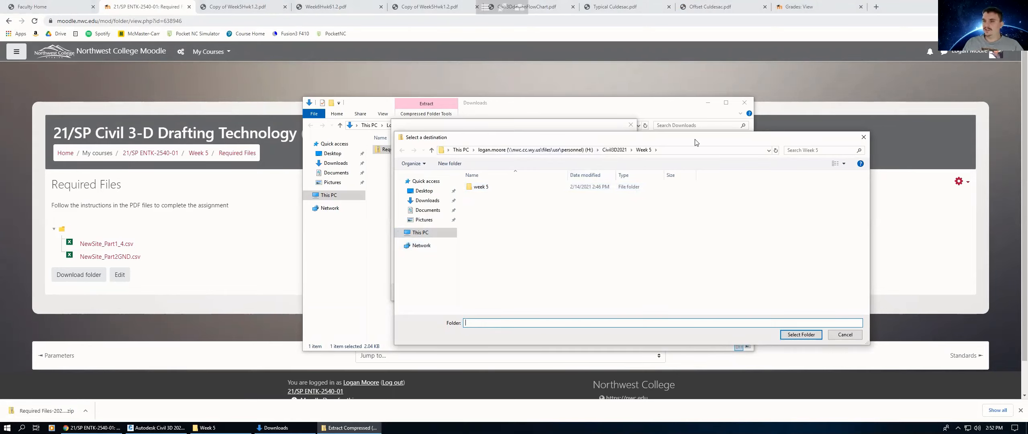
Step: Close the extraction destination dialog and the compressed folder window
click(863, 137)
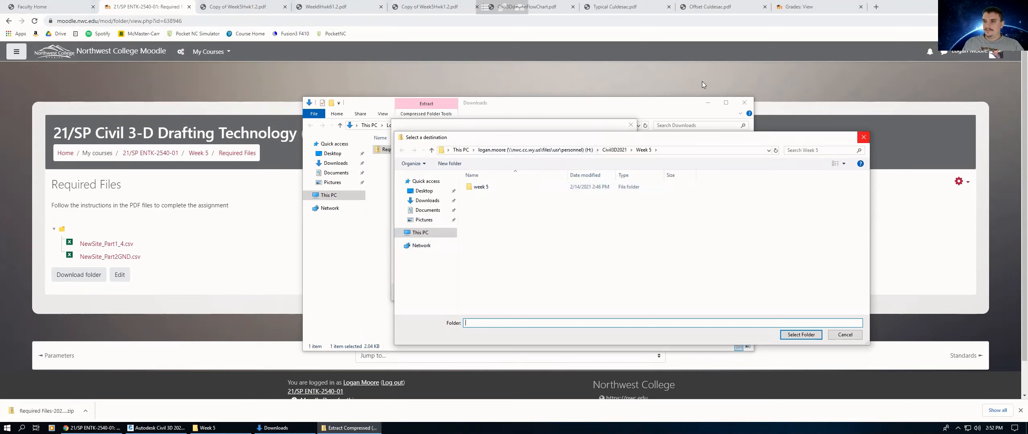
click(745, 102)
click(631, 126)
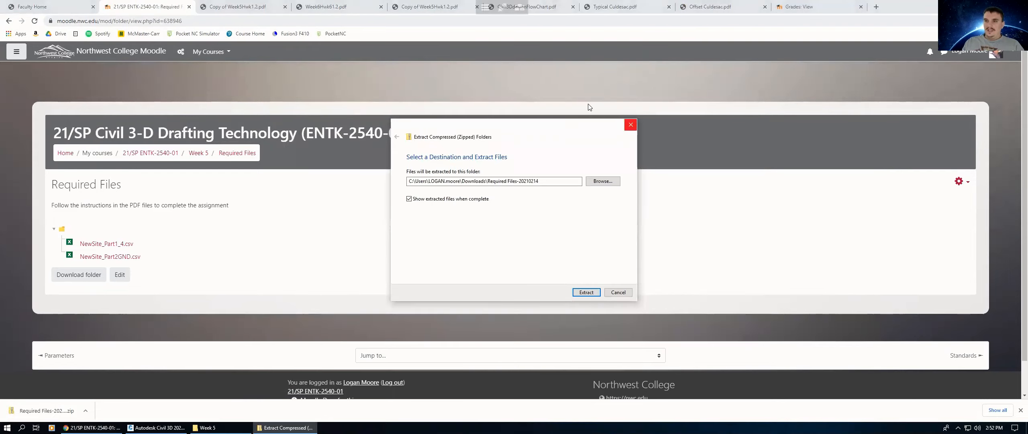
Step: Open the homework instructions PDF and review the Part I list of layers to create
click(246, 7)
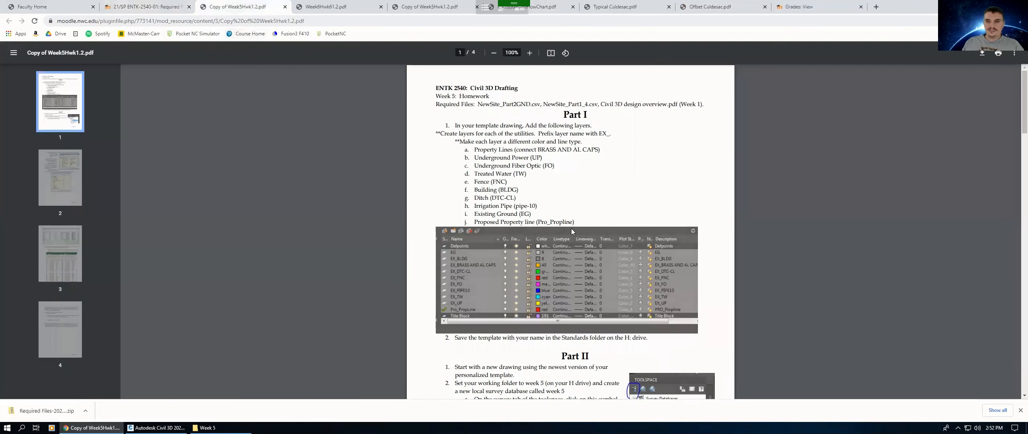
scroll(573, 231, down, 10)
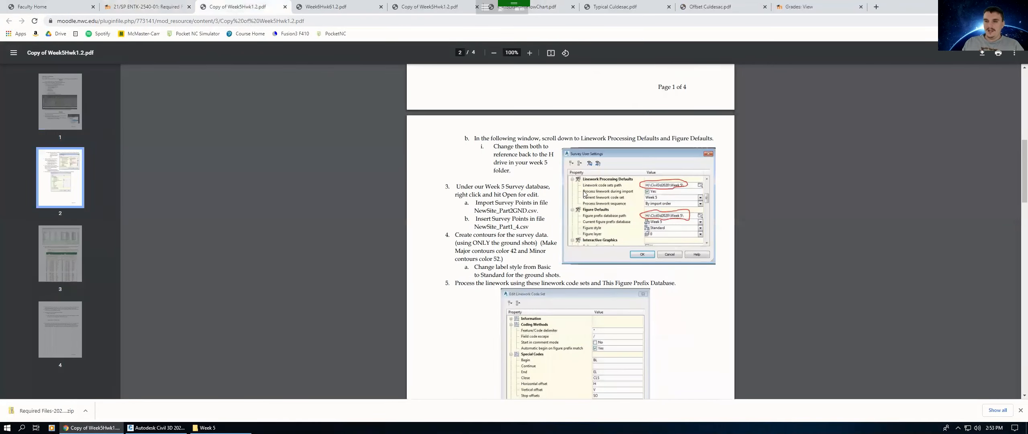
scroll(585, 194, up, 10)
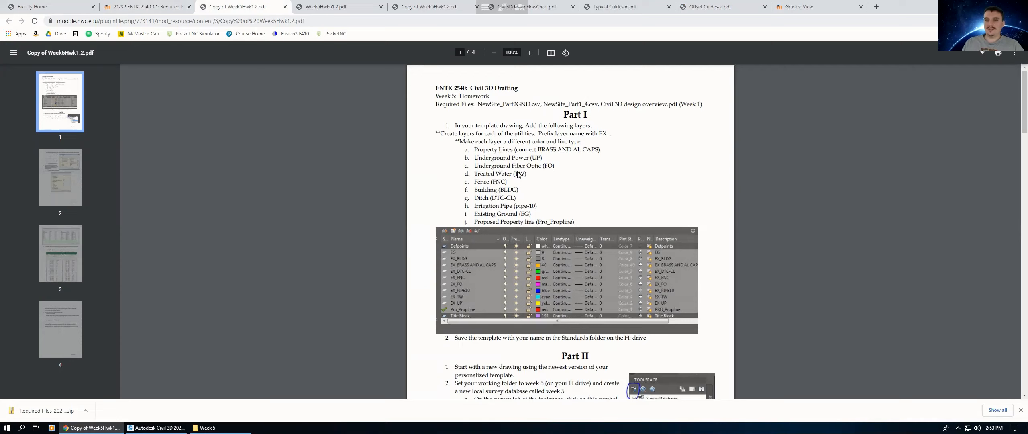
scroll(521, 171, down, 1)
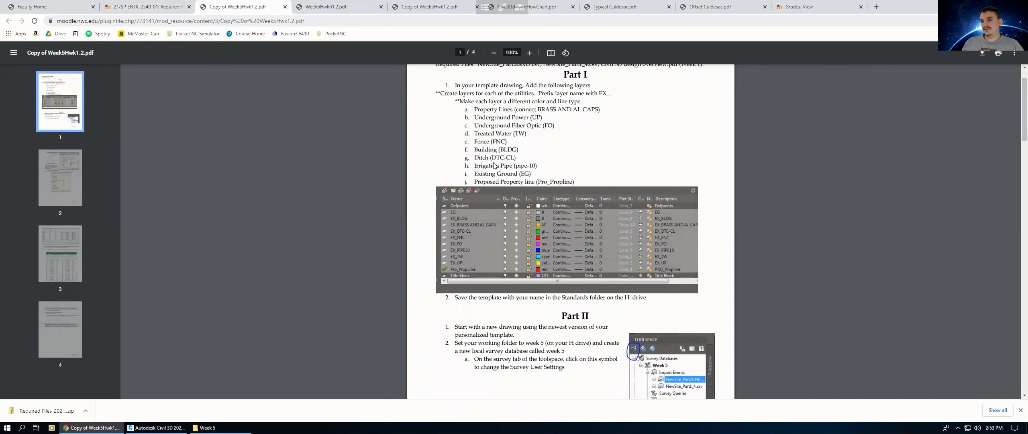
scroll(554, 163, up, 1)
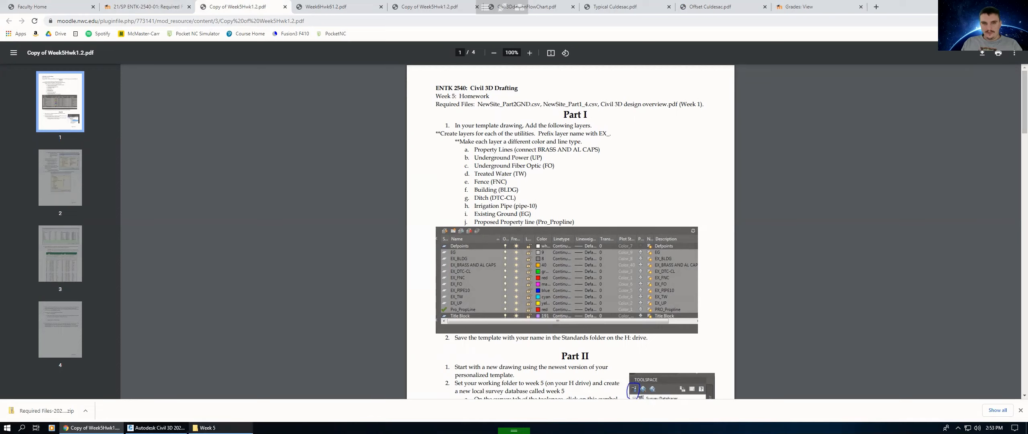
Step: Try to open the template file from the Civil3D2021 folder on the H drive
click(205, 427)
click(316, 185)
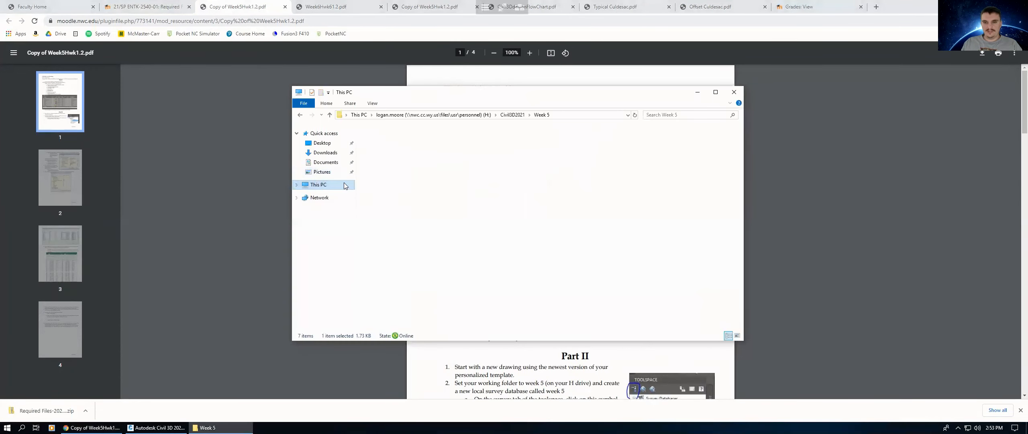
double_click(394, 266)
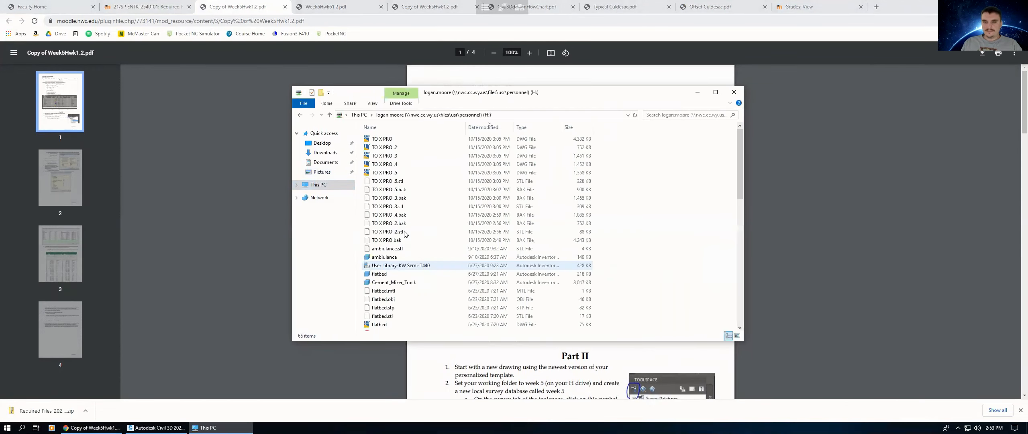
scroll(437, 254, down, 14)
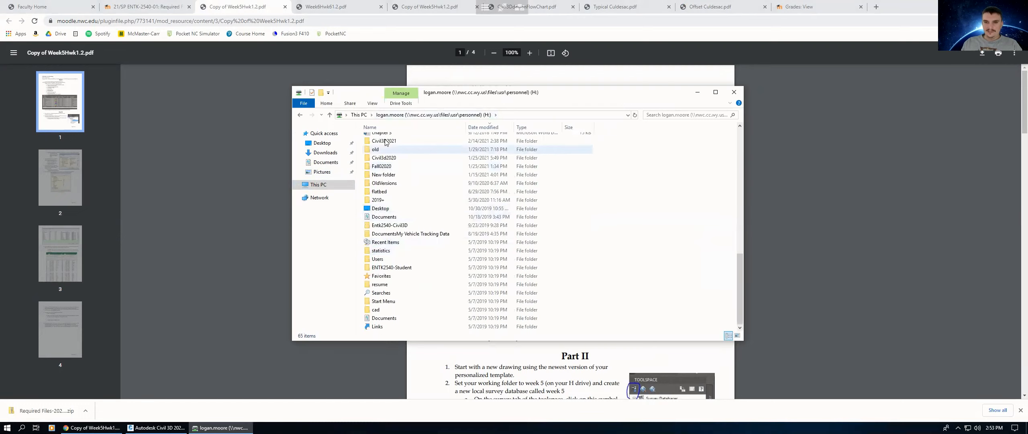
double_click(386, 142)
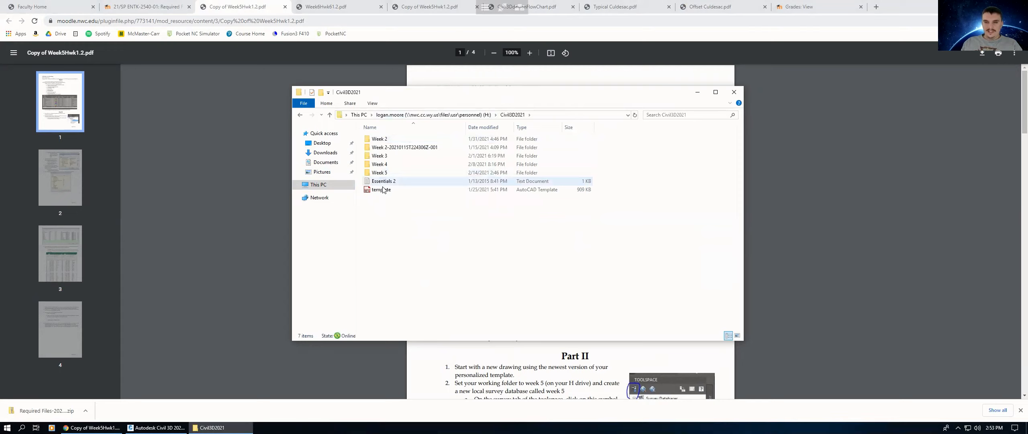
click(382, 190)
right_click(383, 192)
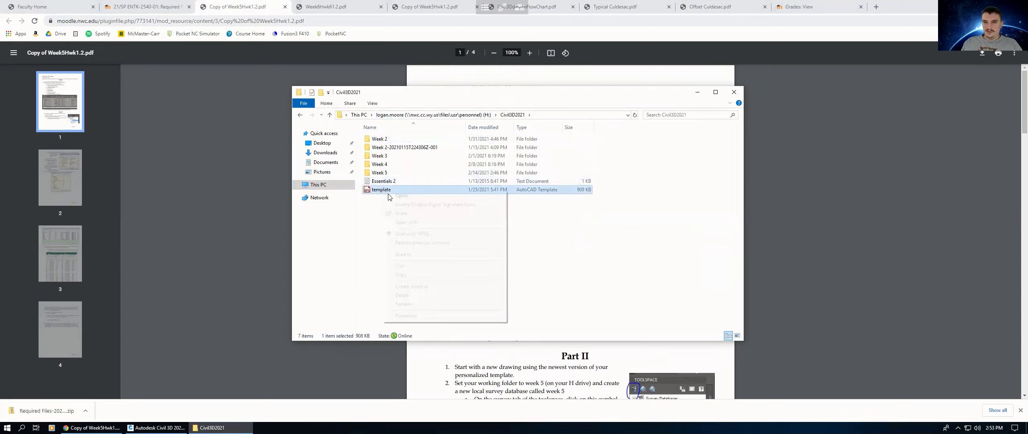
click(396, 198)
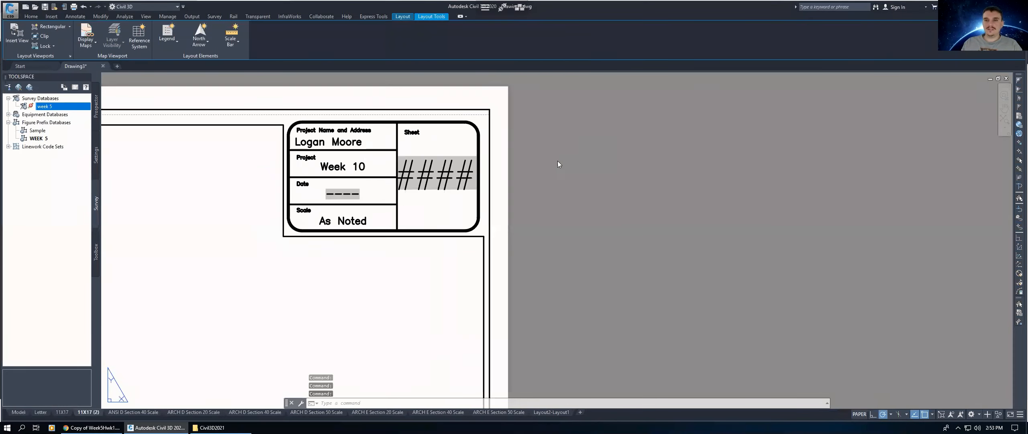
scroll(558, 164, down, 4)
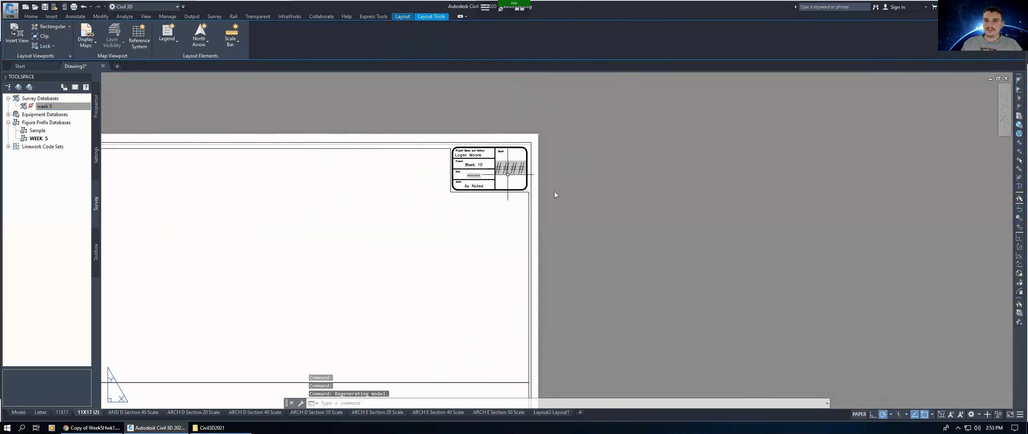
scroll(555, 191, down, 2)
scroll(477, 207, up, 2)
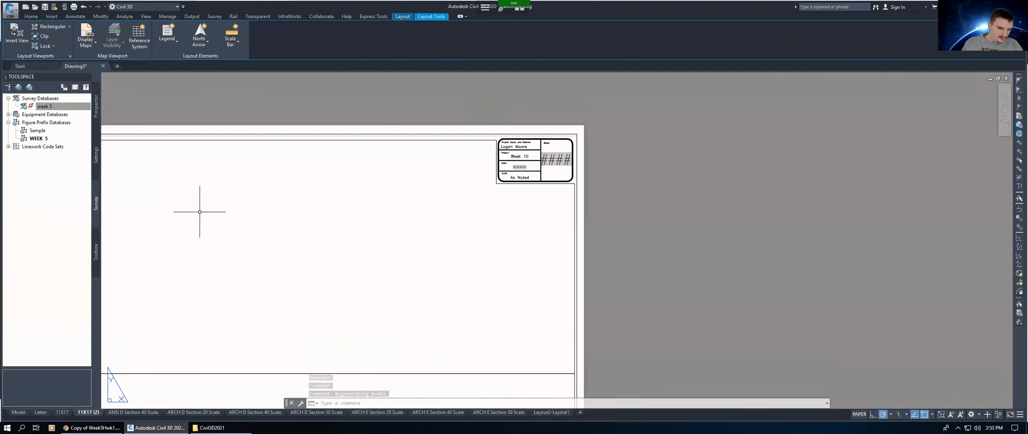
click(92, 428)
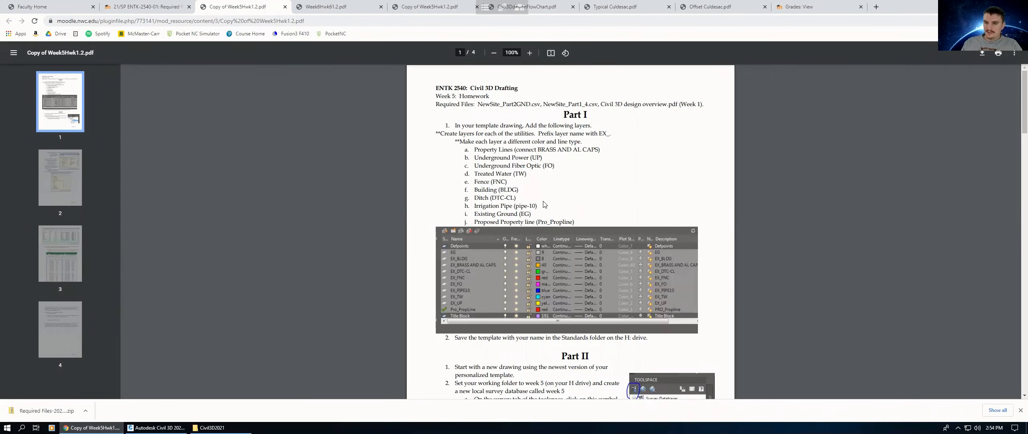
scroll(619, 244, down, 1)
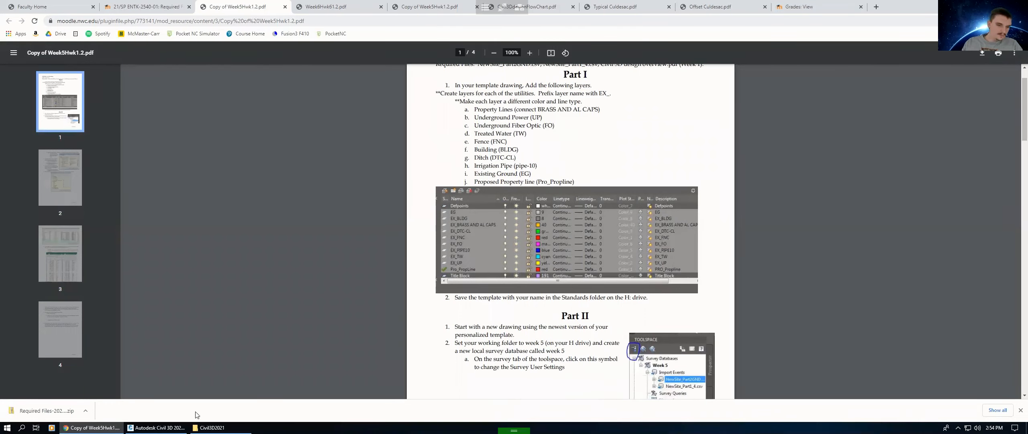
key(alt+Tab)
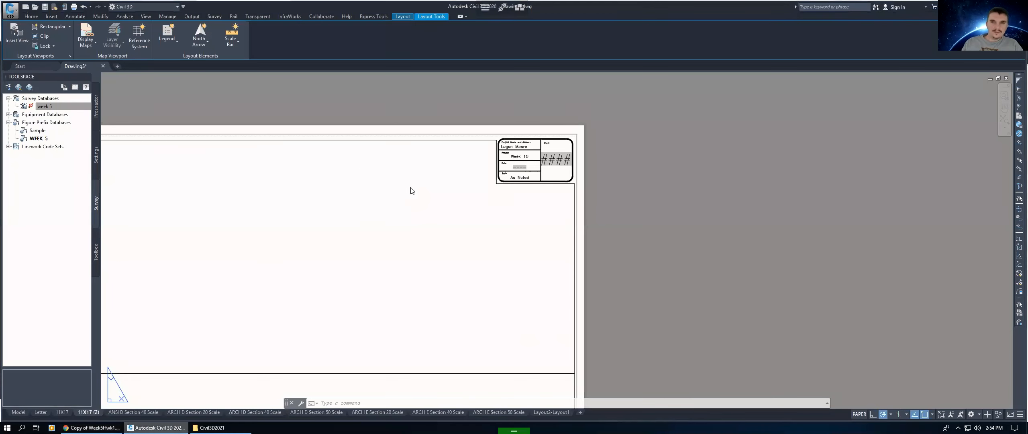
Step: Browse the Open dialog to the template in the Civil3D2021 folder and change the file type filter
scroll(484, 180, down, 3)
click(34, 7)
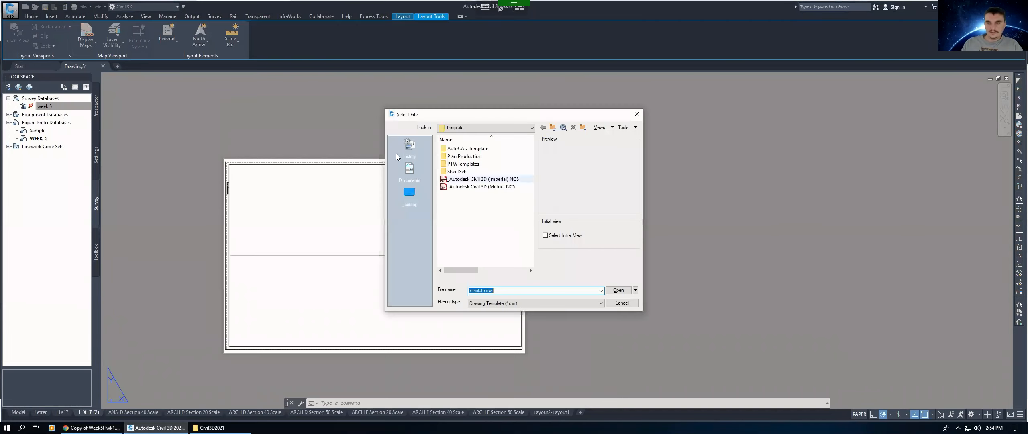
click(474, 128)
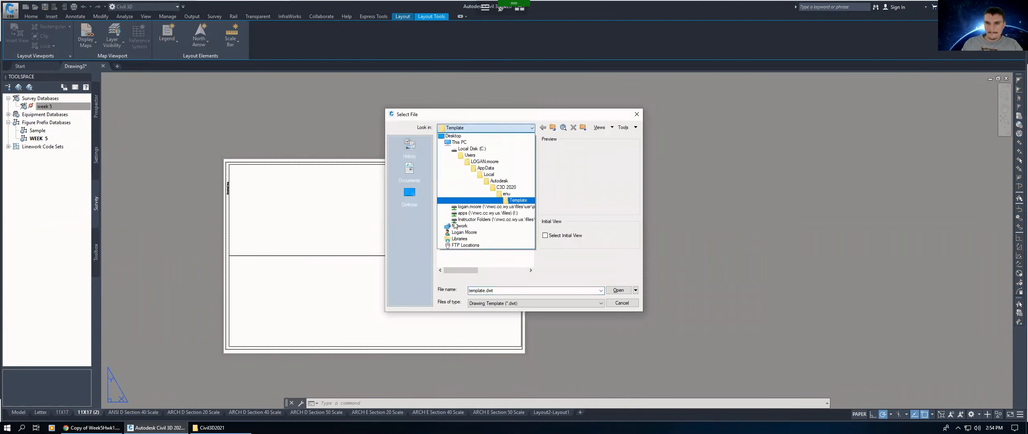
click(477, 206)
double_click(458, 171)
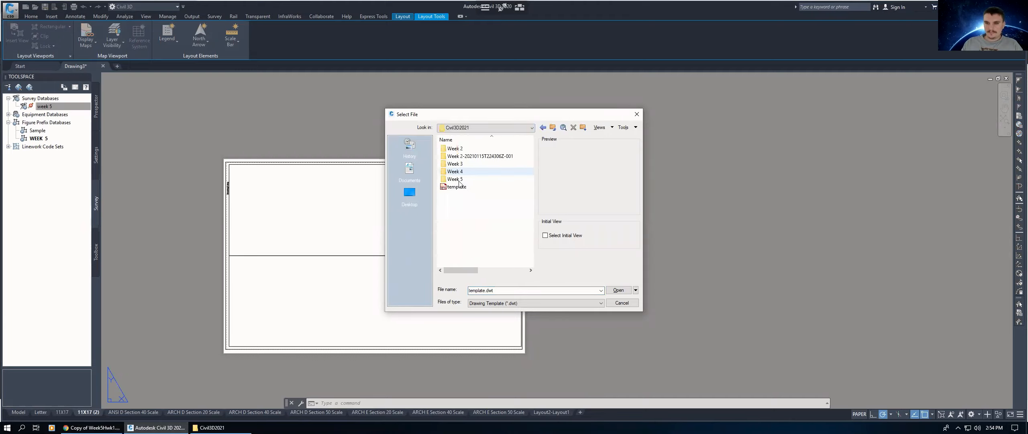
click(457, 186)
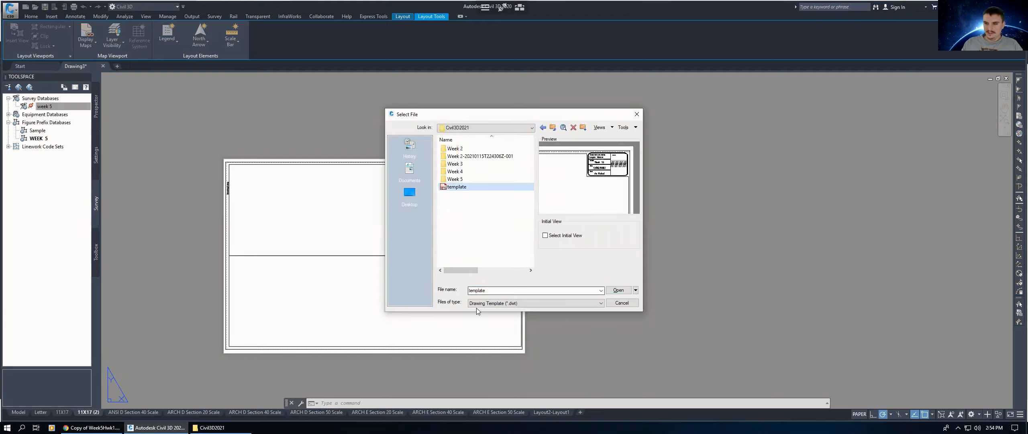
click(491, 304)
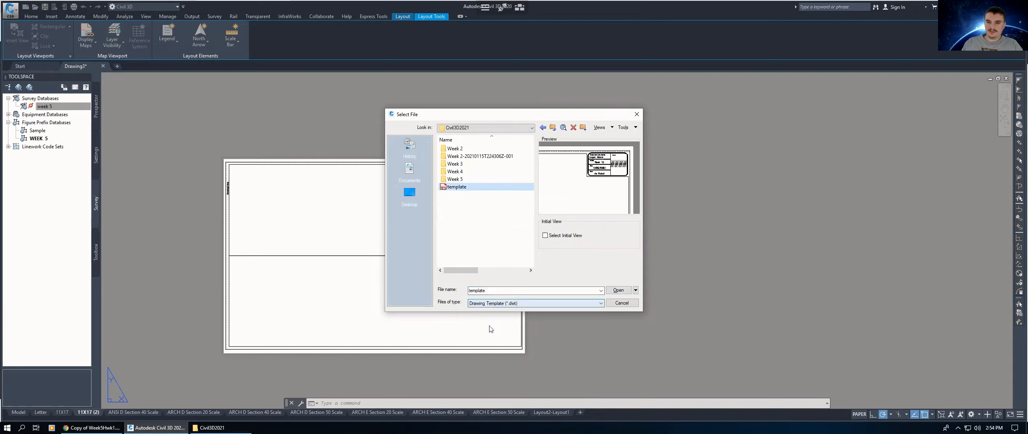
click(502, 305)
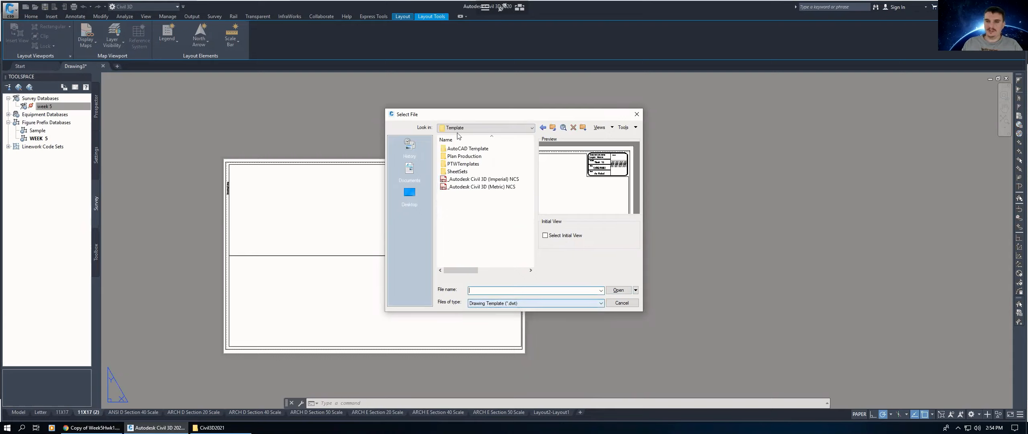
Step: Open the template drawing from the Civil3D2021 folder on the H drive
click(477, 129)
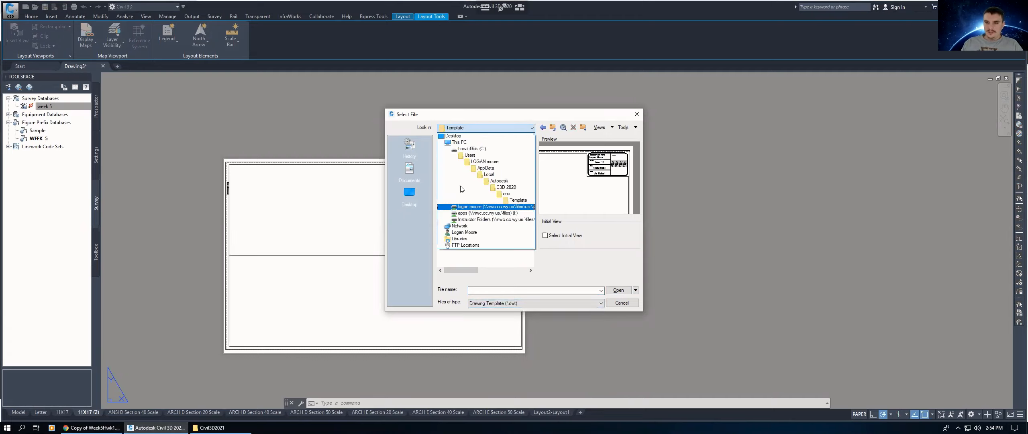
click(461, 189)
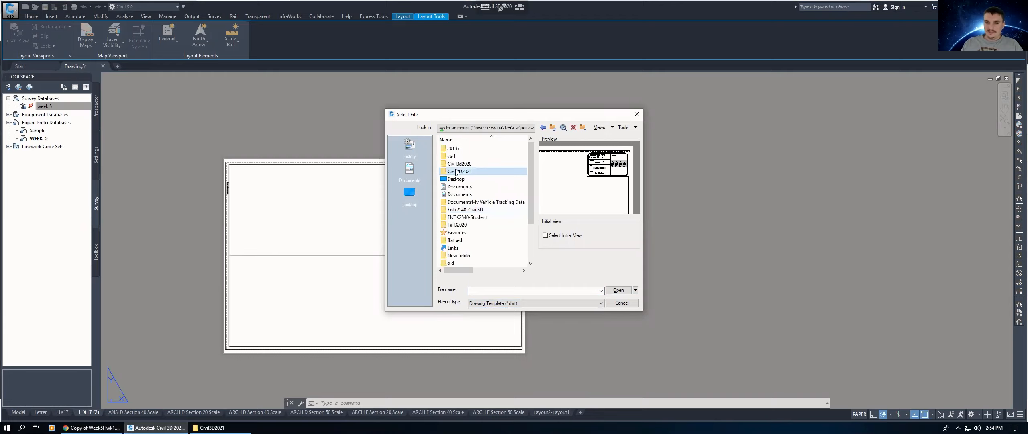
double_click(456, 172)
click(458, 187)
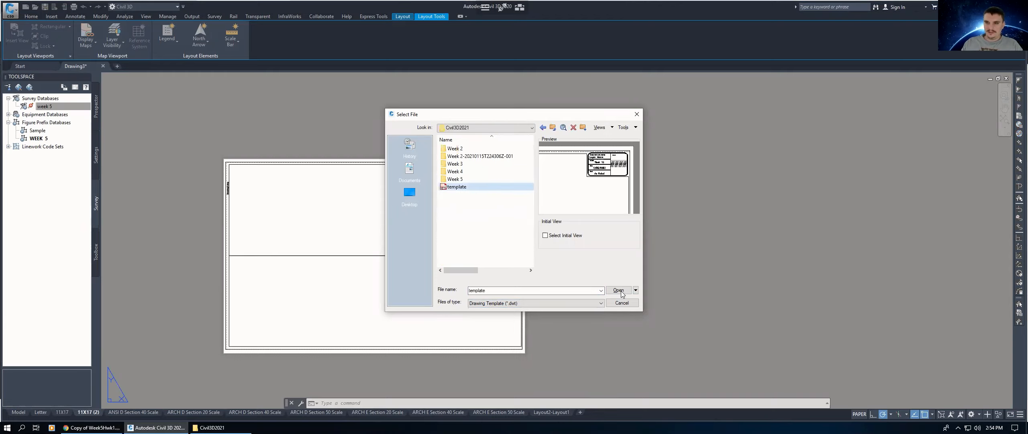
click(619, 290)
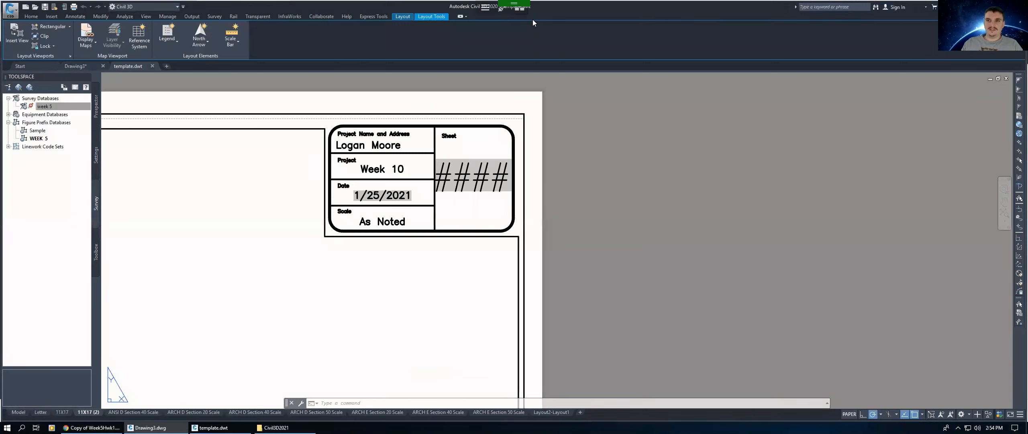
Step: Open the Layer Properties Manager and create a new layer named EG with color 9
mouse_move(141, 69)
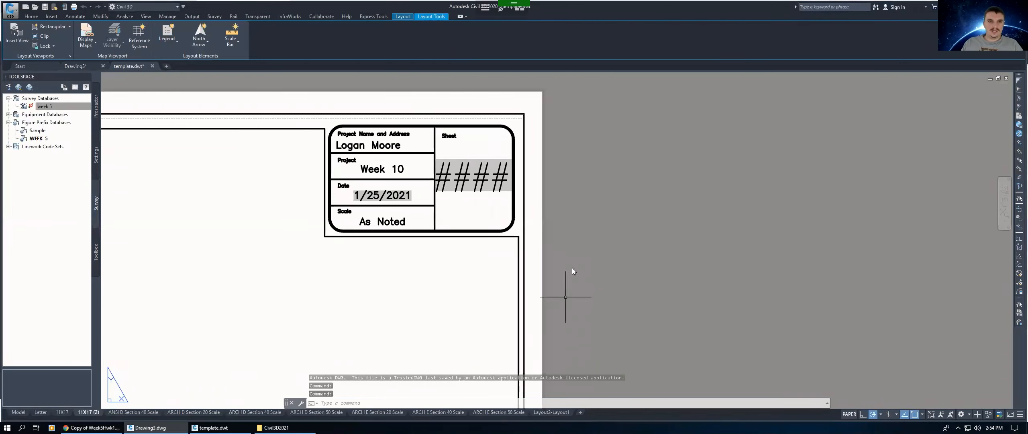
scroll(646, 229, down, 3)
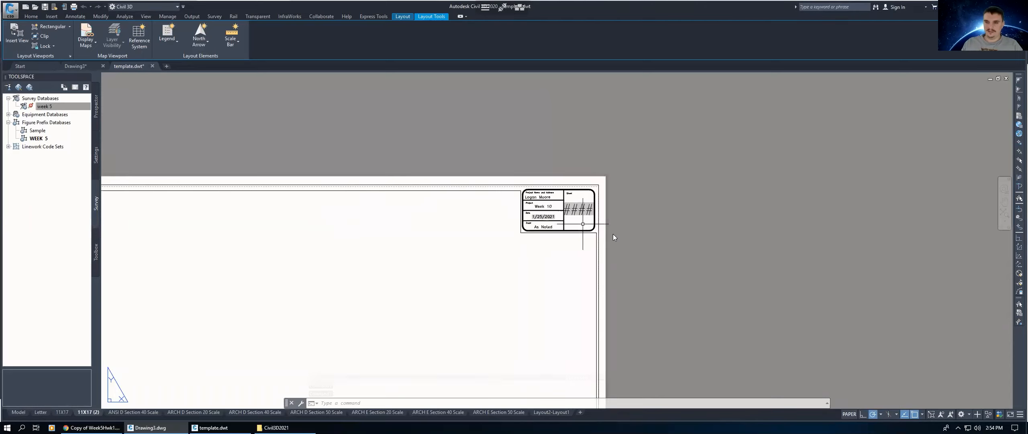
scroll(623, 218, down, 2)
middle_drag(515, 304, 511, 217)
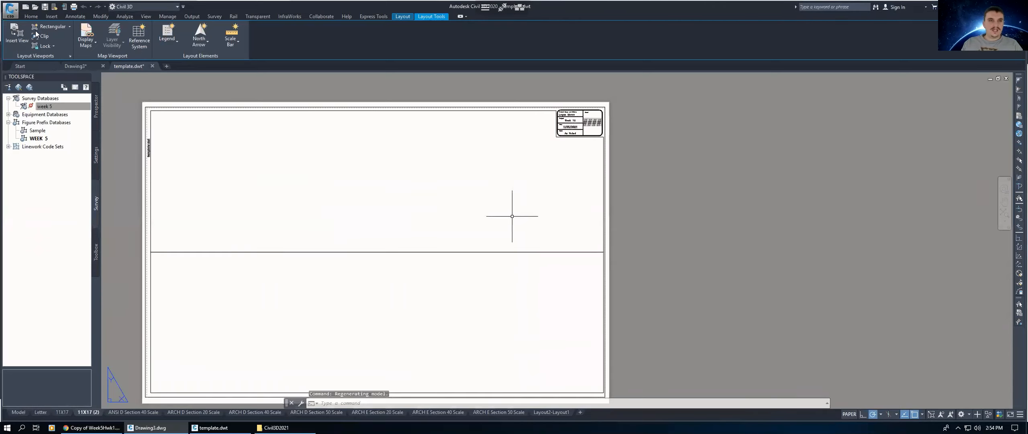
click(30, 16)
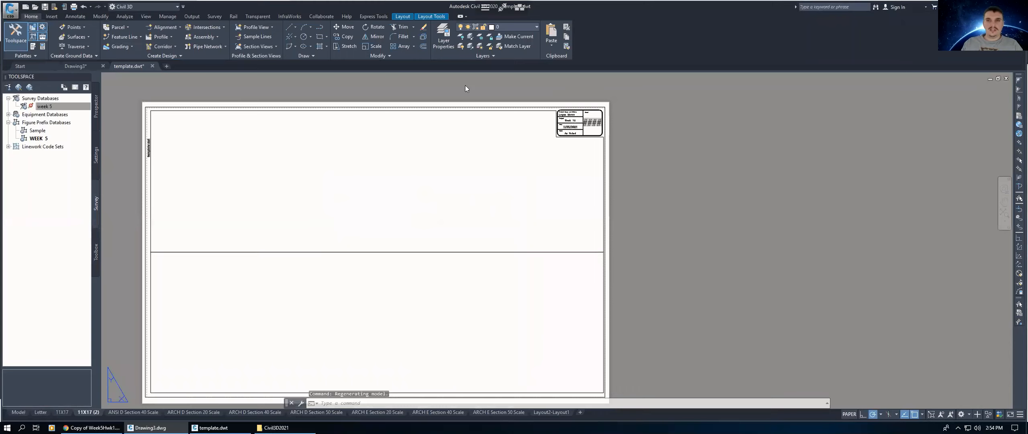
click(443, 38)
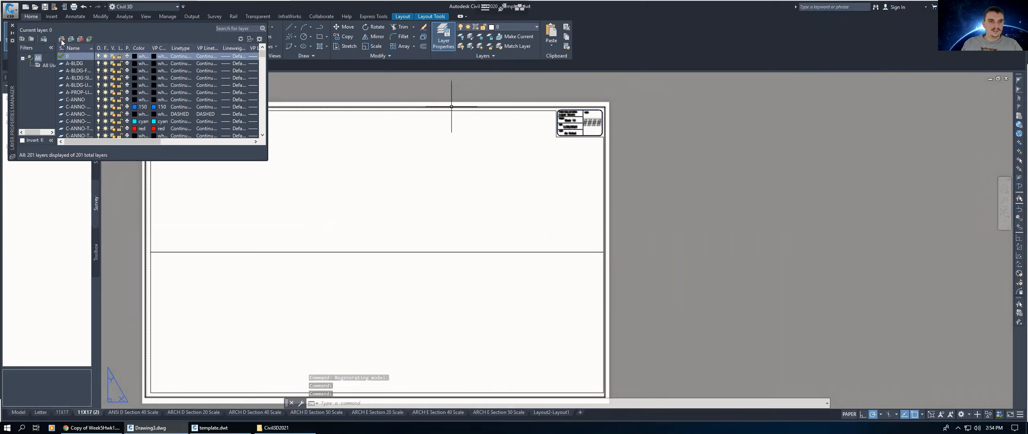
click(61, 40)
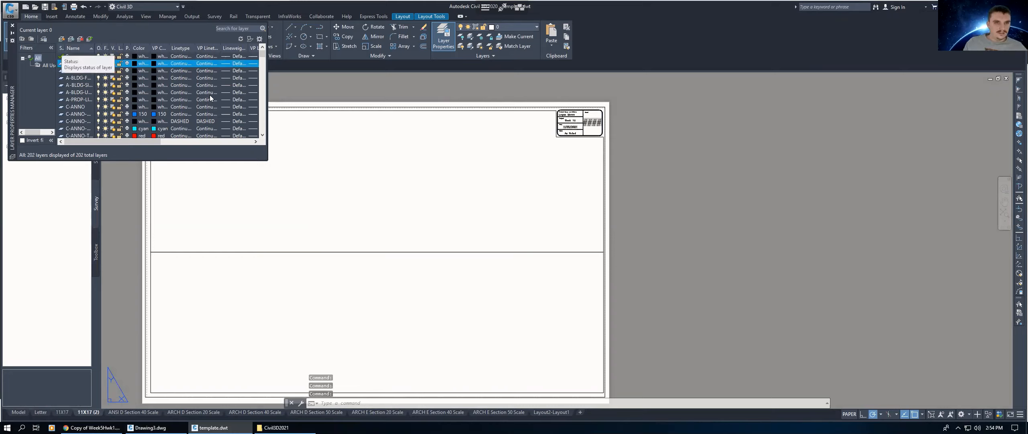
text(EG)
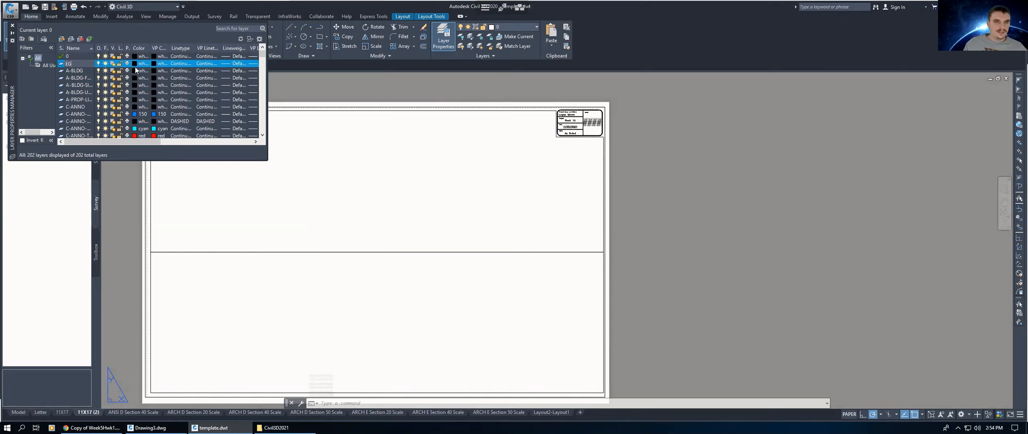
key(Return)
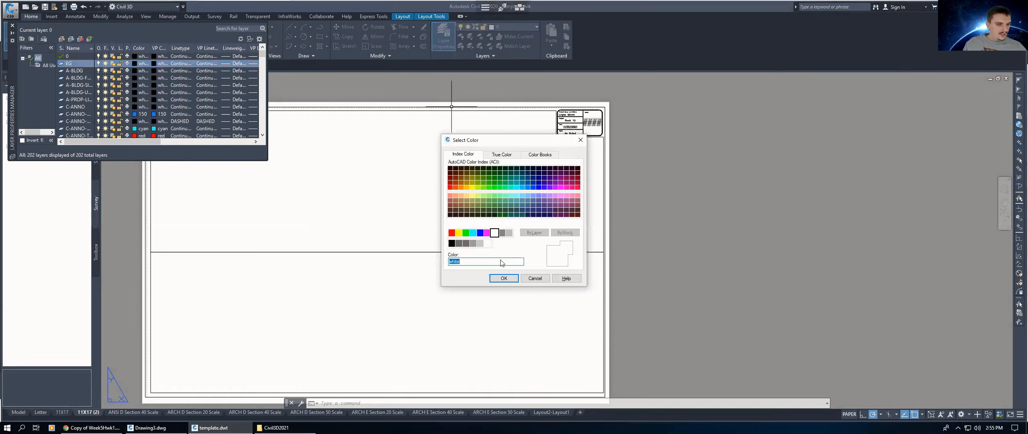
text(9)
click(504, 279)
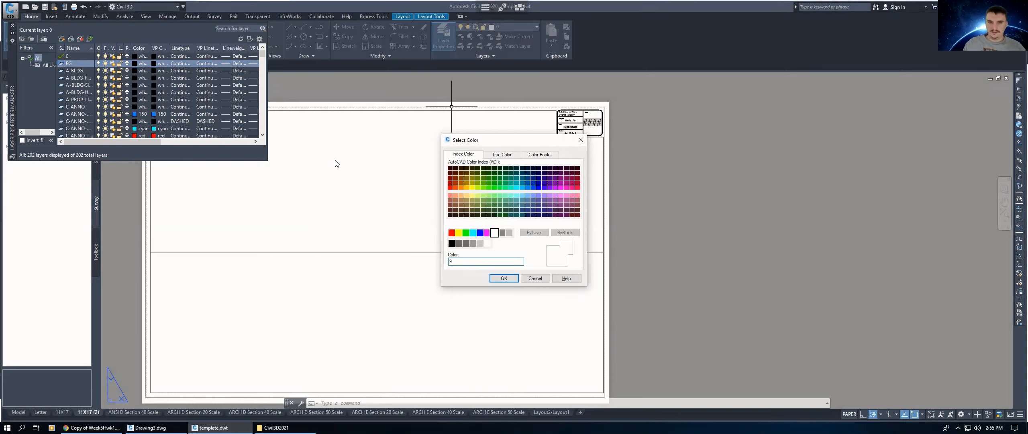
Step: Create a new layer named EX_BLDG and set its color to 8
click(62, 39)
text(EX_BLDG)
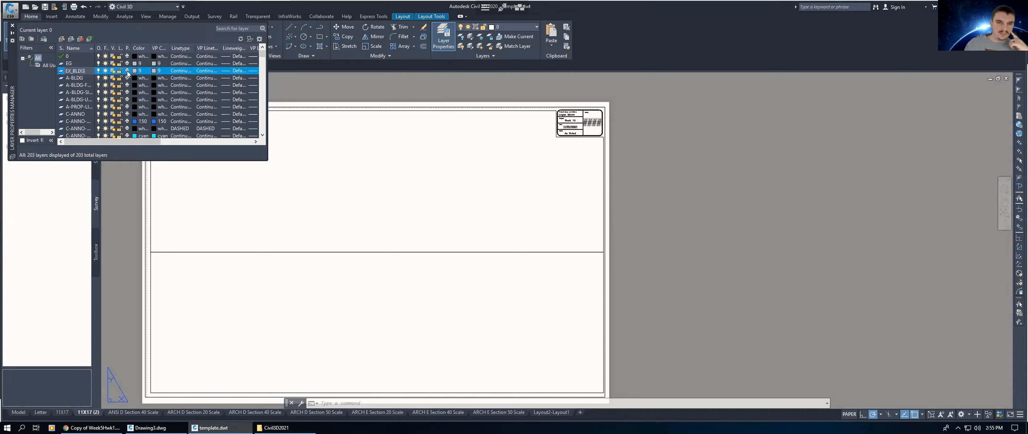
key(Return)
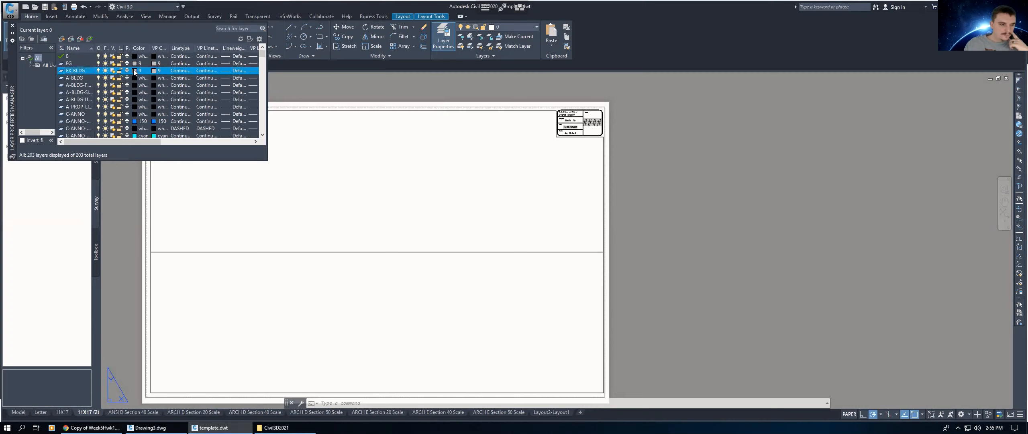
click(134, 71)
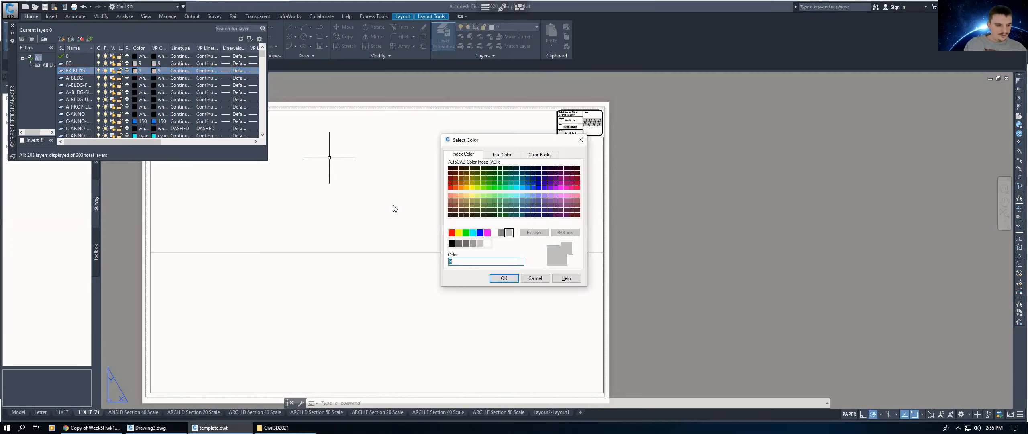
text(8)
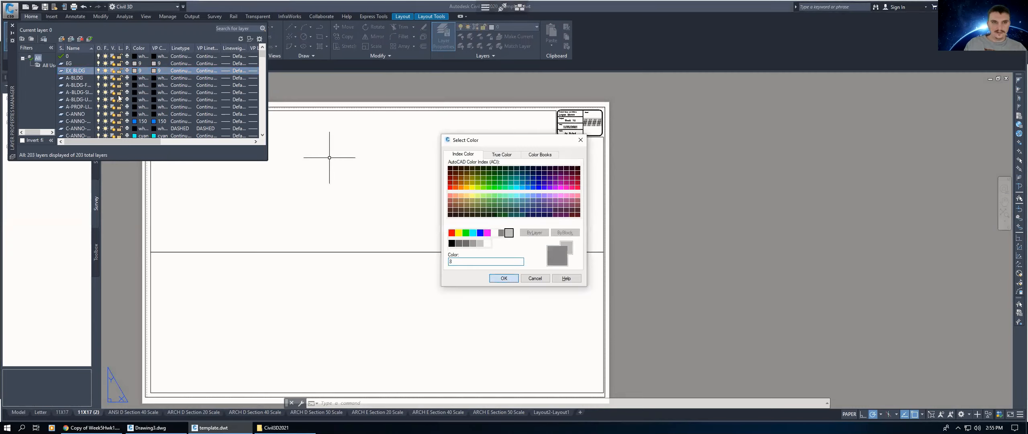
key(Return)
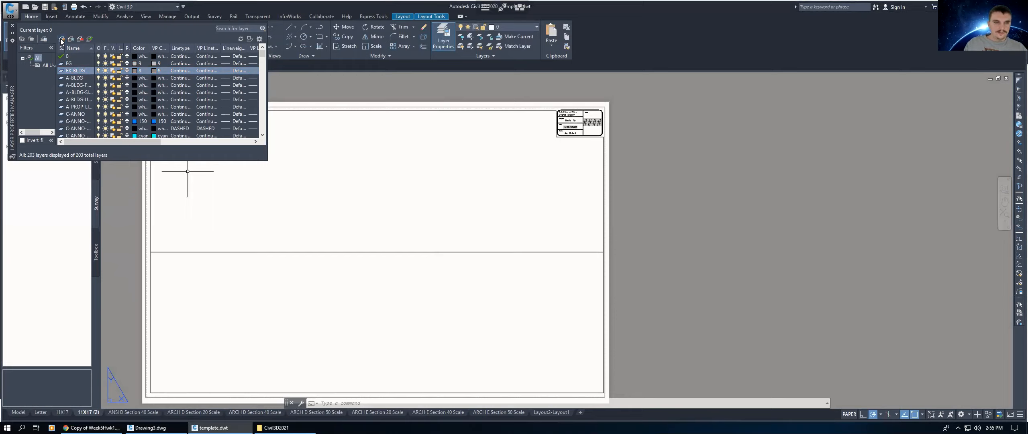
Step: Create a new layer named EX_BRASS AND AL CAPS and set its color to 40
click(62, 39)
text(EX)
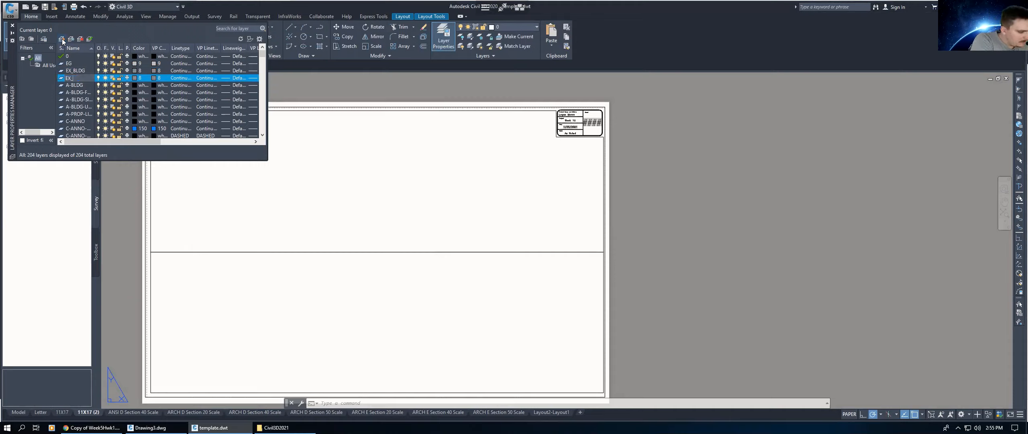
text(_BRASS AND AL)
text( CAPS)
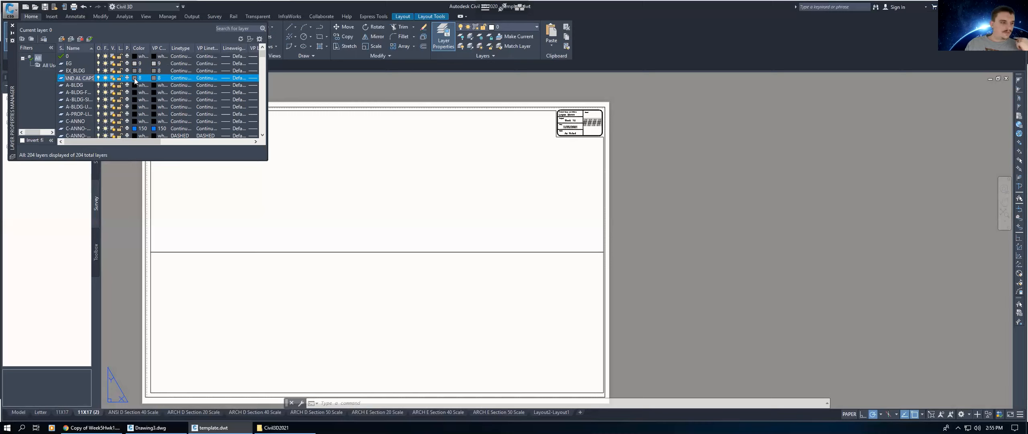
key(Return)
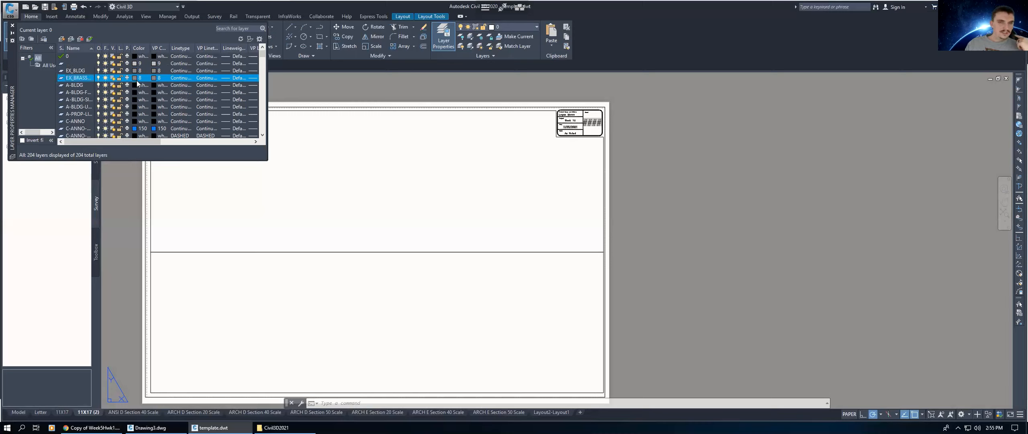
click(135, 78)
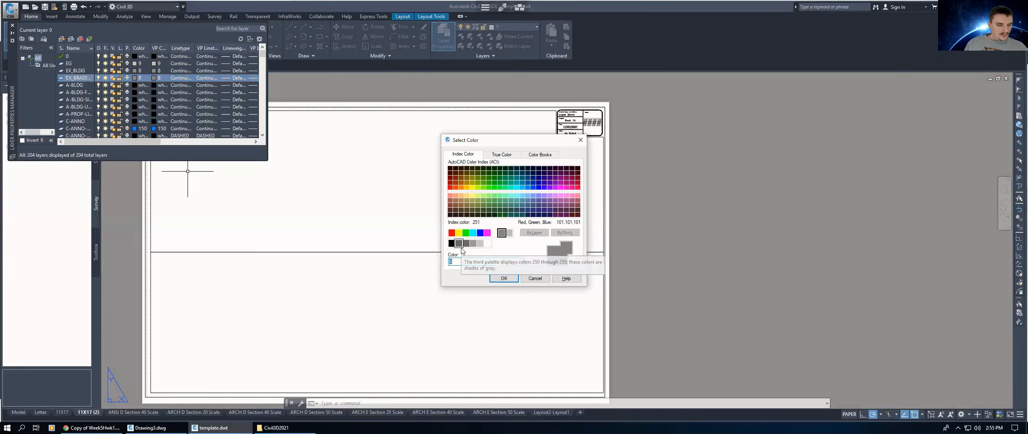
text(40)
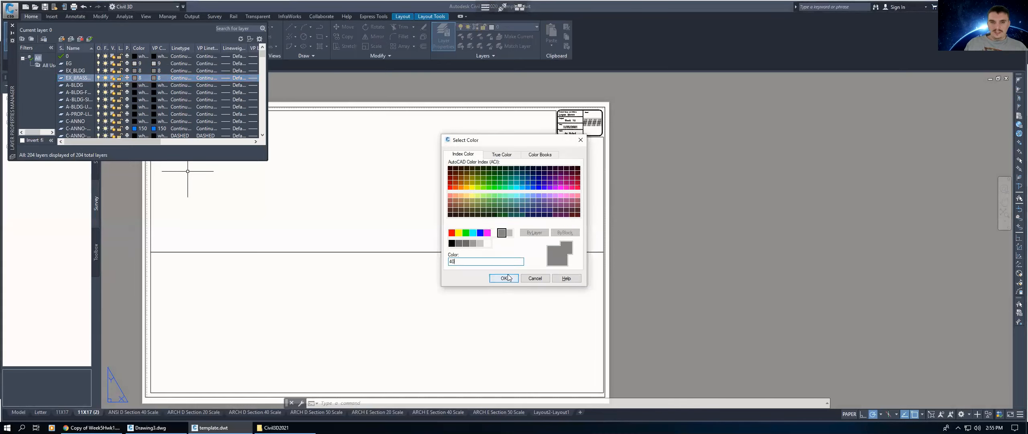
click(511, 278)
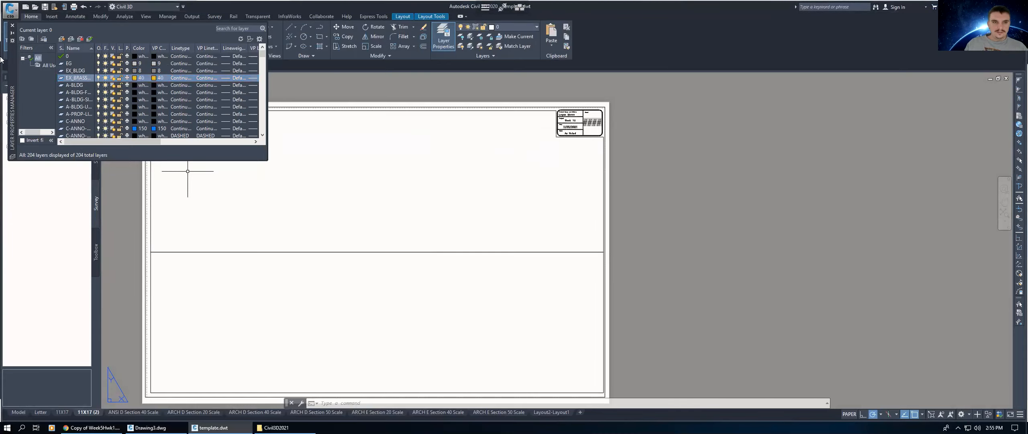
Step: Create a new layer named EX_DTC-CL and set its color to green
click(62, 38)
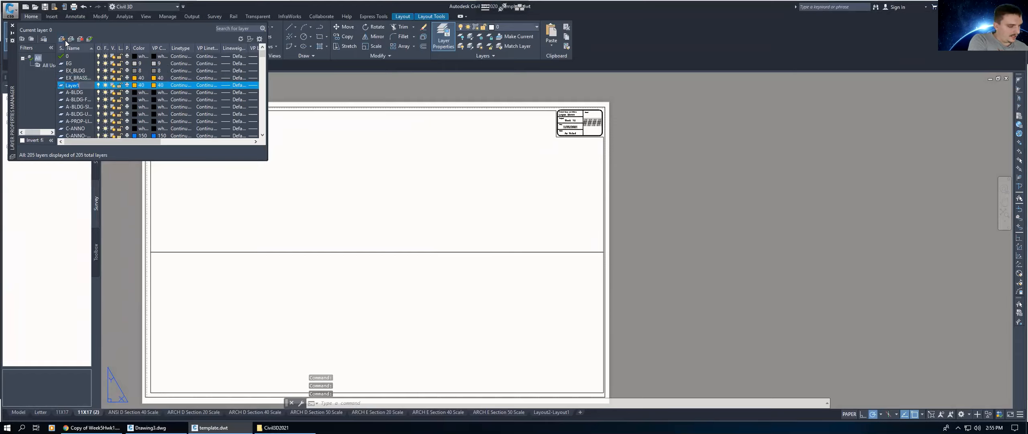
text(EX_DTC-CL)
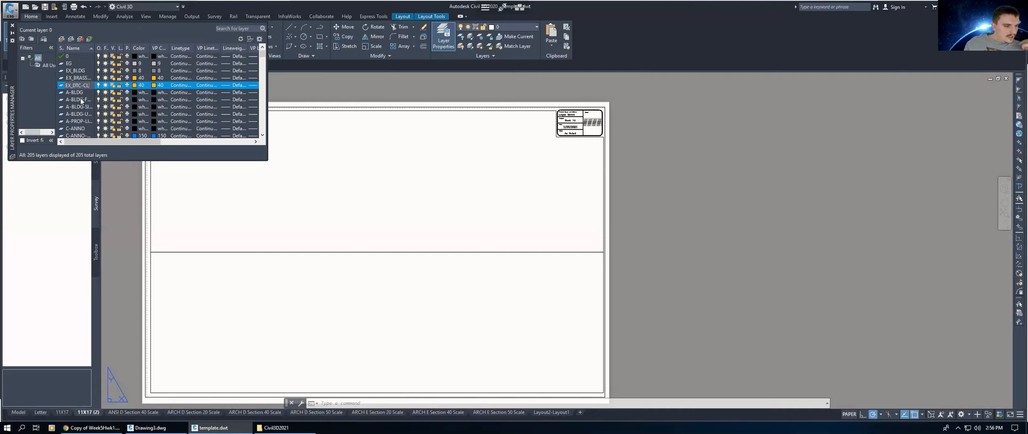
click(134, 86)
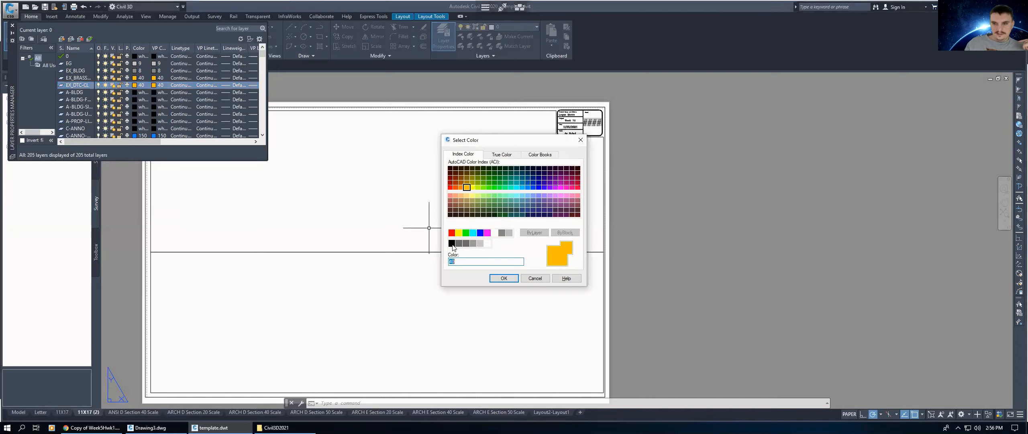
click(466, 232)
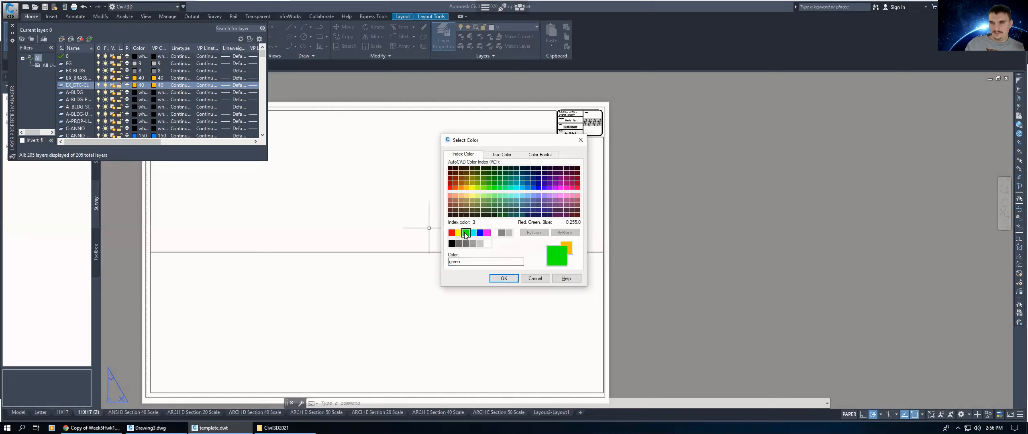
click(504, 278)
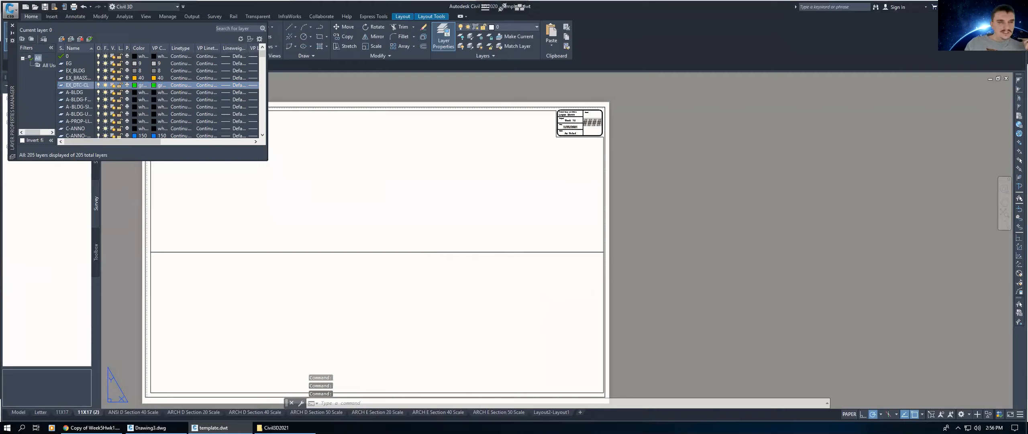
Step: Create a new layer named EX_FNC and set its color to red
click(62, 39)
text(E)
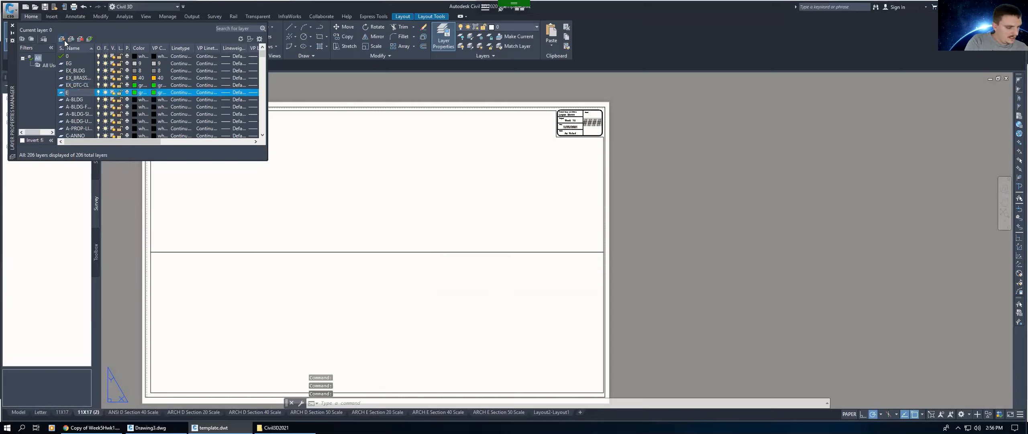
text(X_FN)
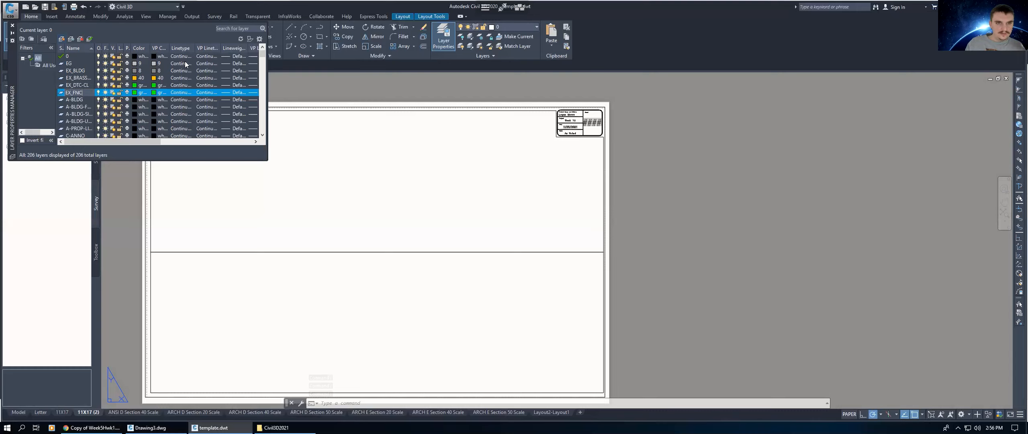
text(C)
click(140, 94)
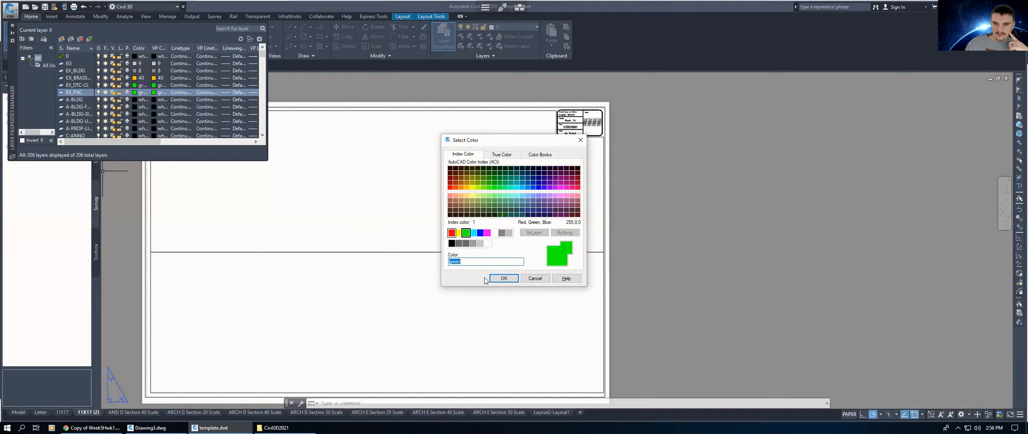
click(451, 233)
key(Return)
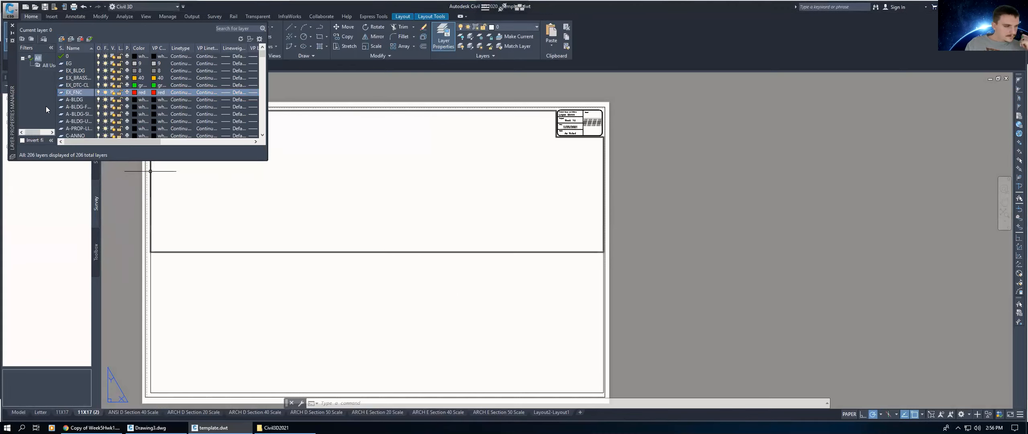
Step: Create a new layer named EX_FO and set its color to magenta
click(62, 40)
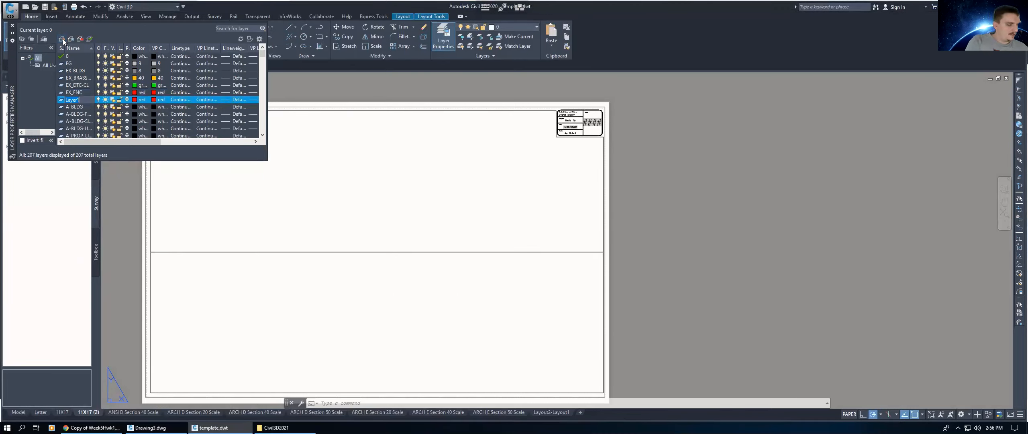
text(EX_FO)
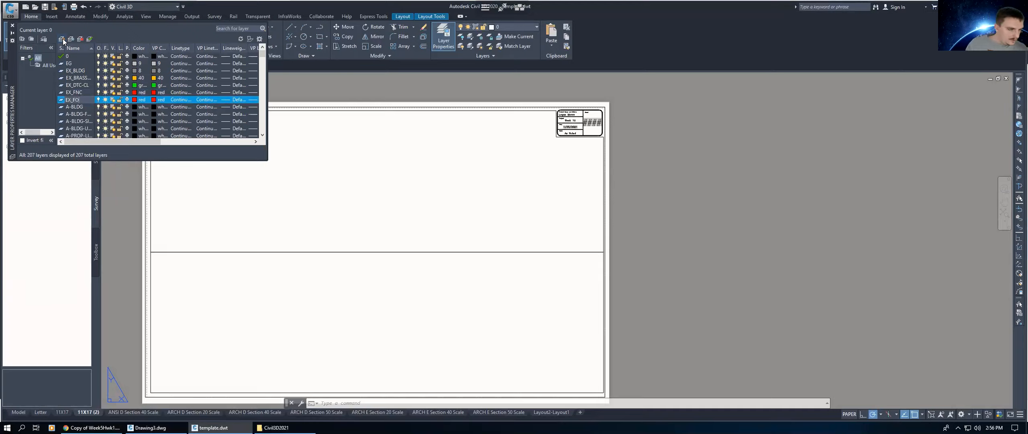
click(135, 98)
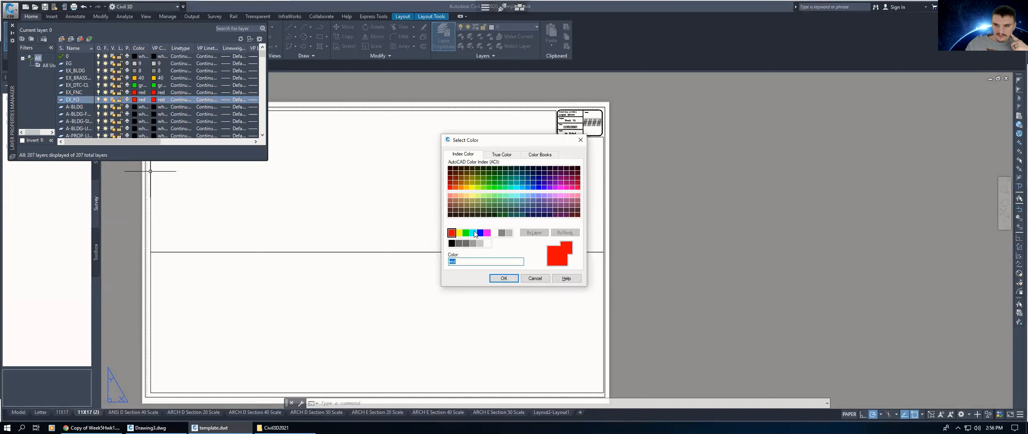
click(487, 233)
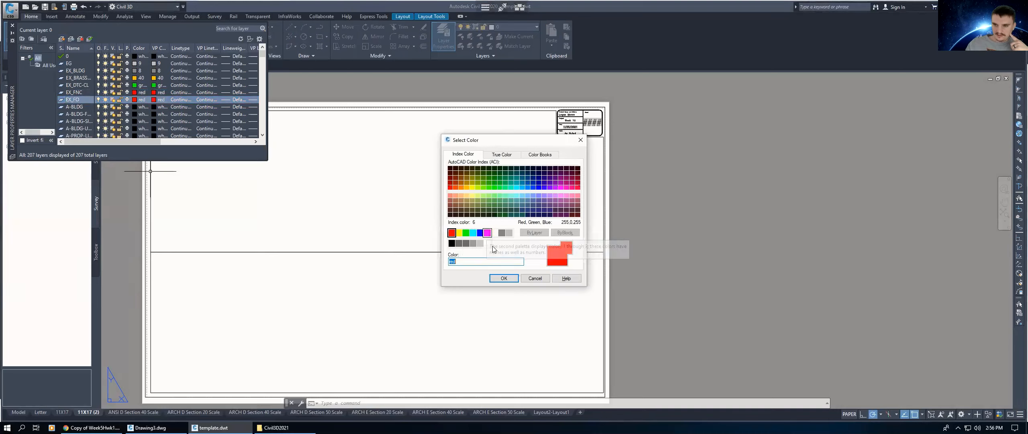
click(504, 279)
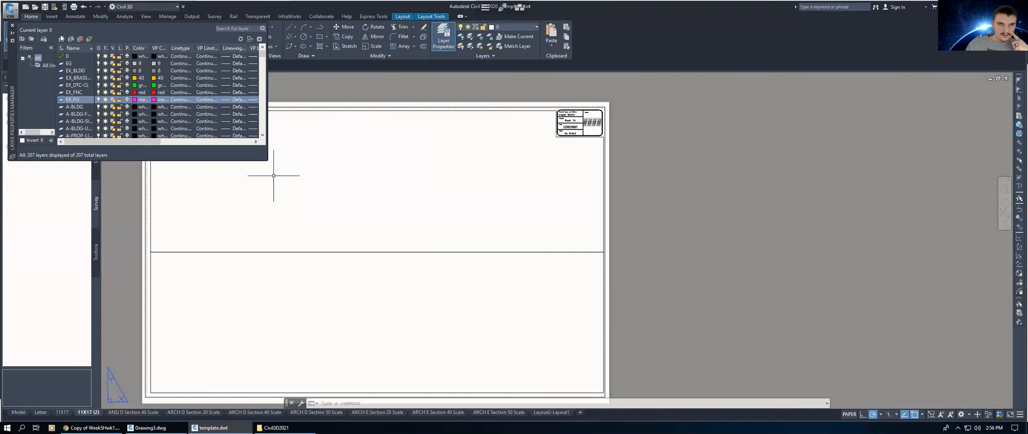
Step: Create a new layer named EX_PIPE10 and set its color to blue
click(62, 38)
text(EX_PI)
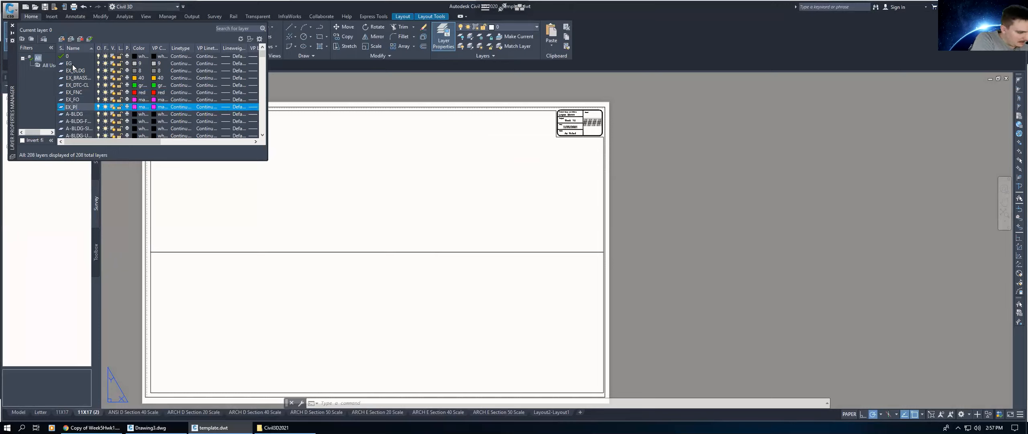
text(PE10)
click(139, 108)
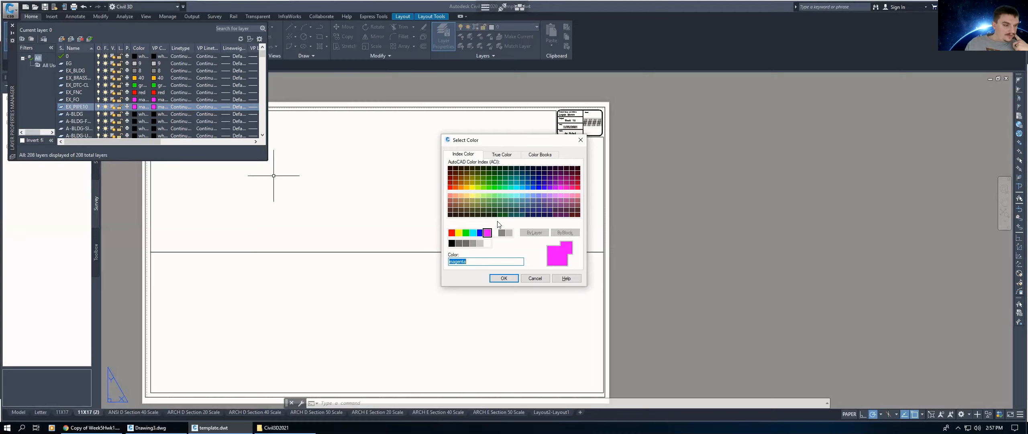
click(480, 233)
key(Return)
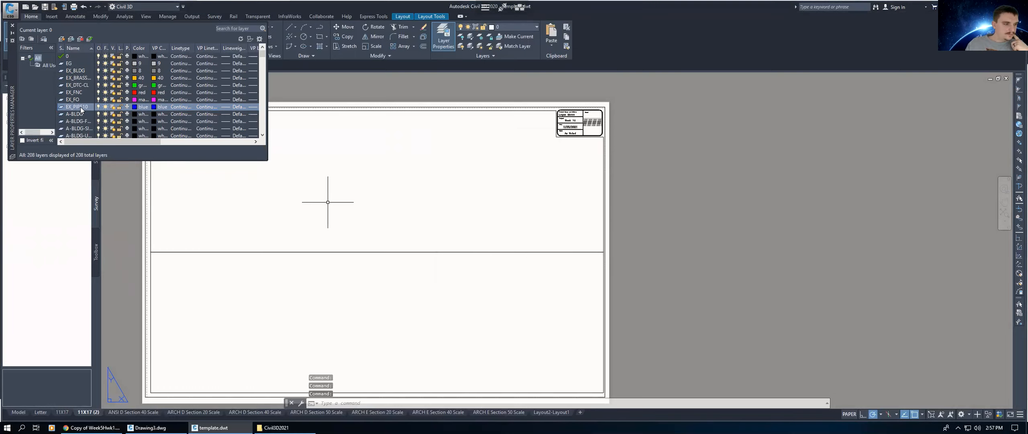
Step: Create a new layer named EX_TW and set its color to cyan
click(62, 40)
text(EX)
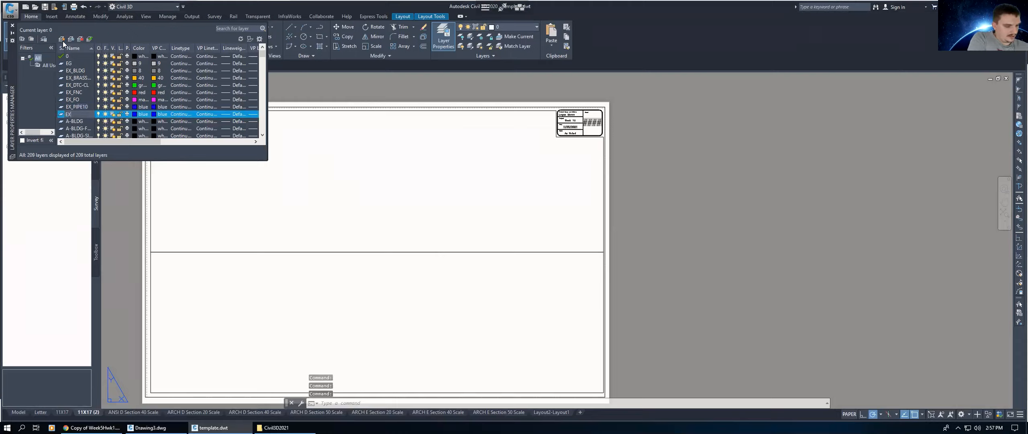
text(_T)
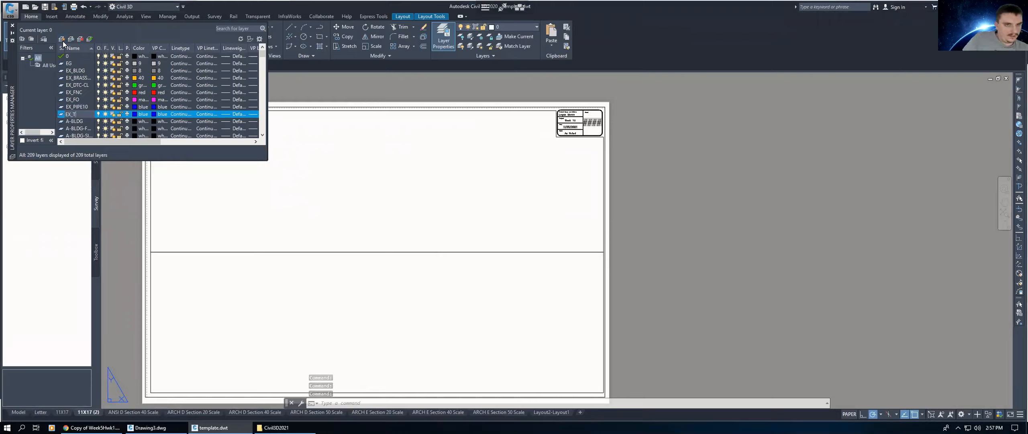
text(W)
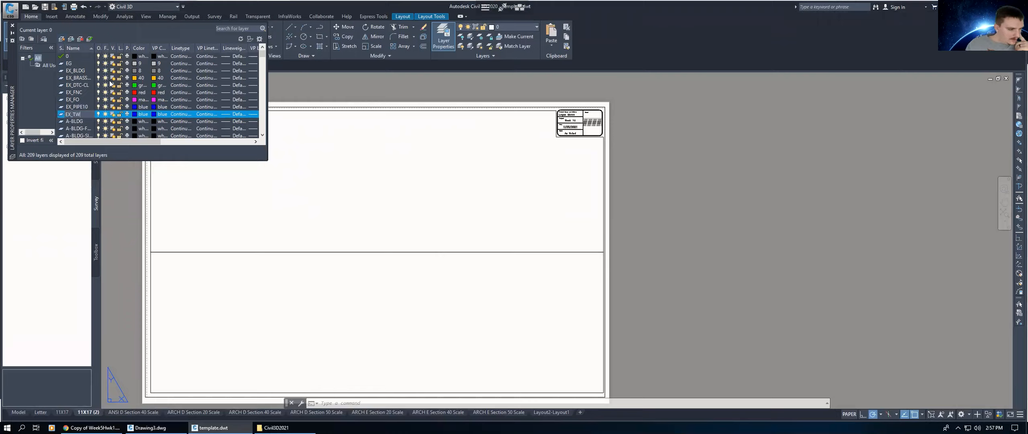
click(135, 114)
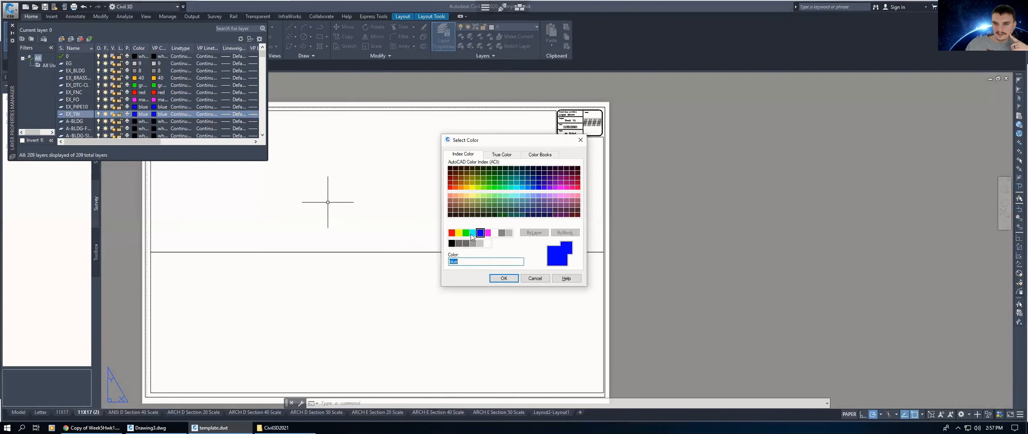
click(473, 233)
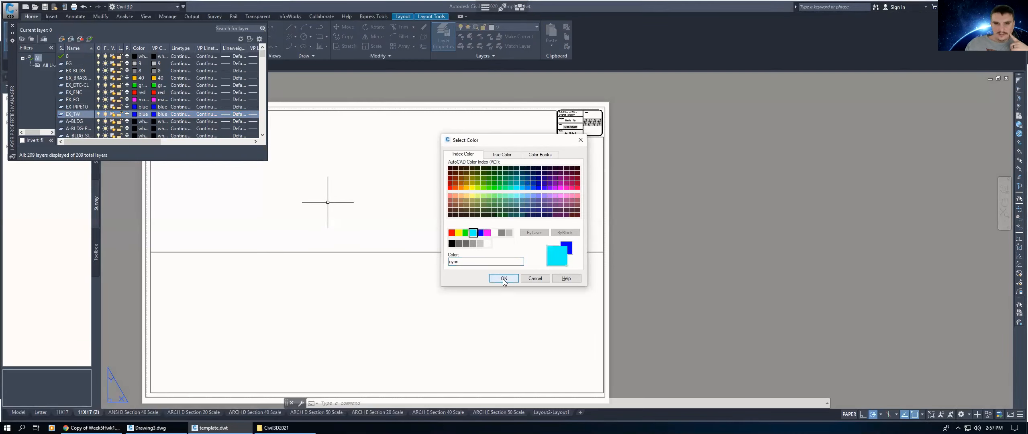
click(504, 278)
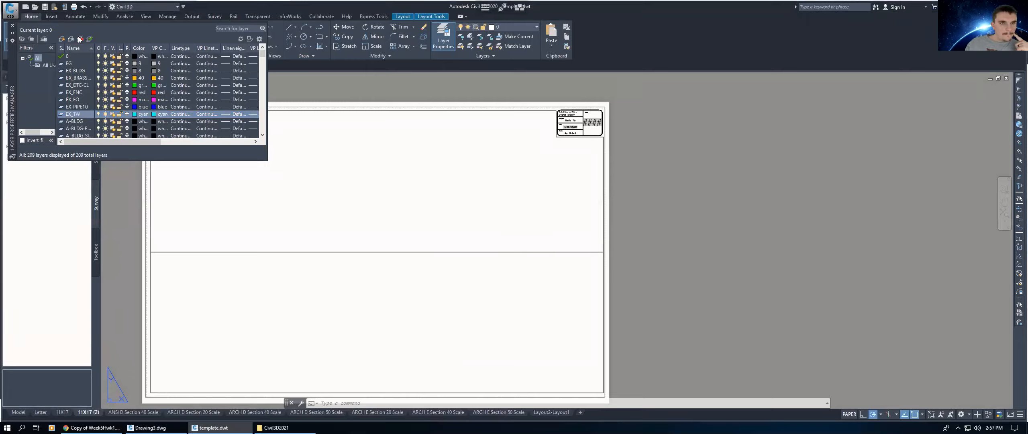
Step: Create a new layer named EX_UP and set its color to yellow
click(62, 40)
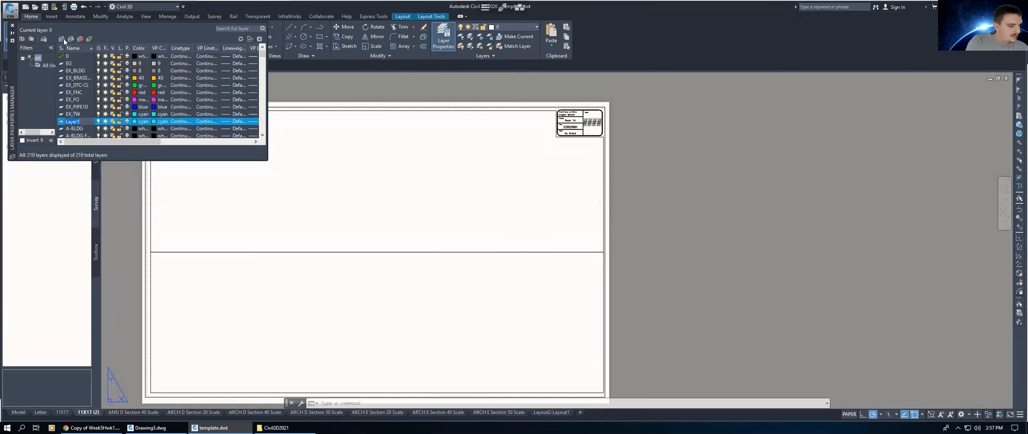
text(EX)
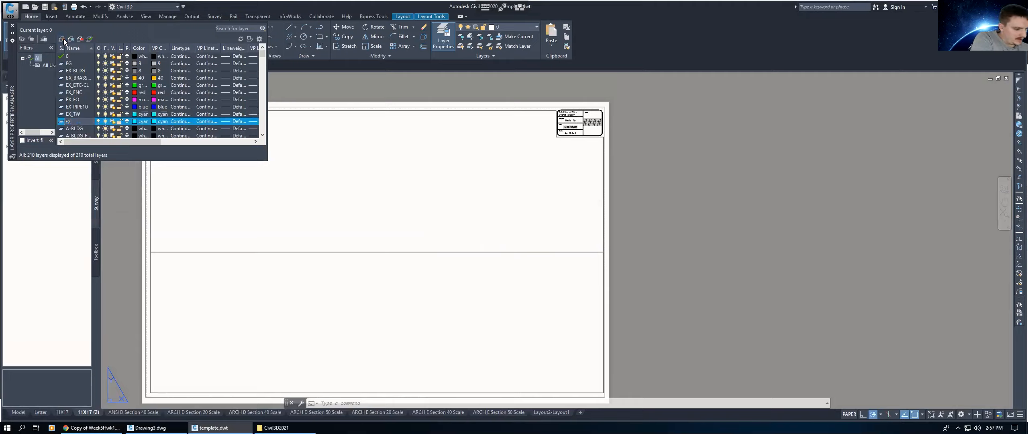
text(_UP)
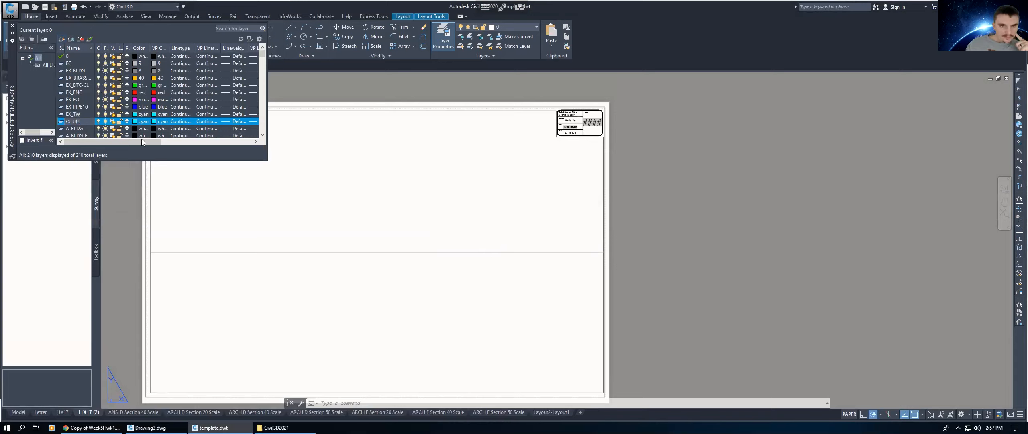
click(141, 121)
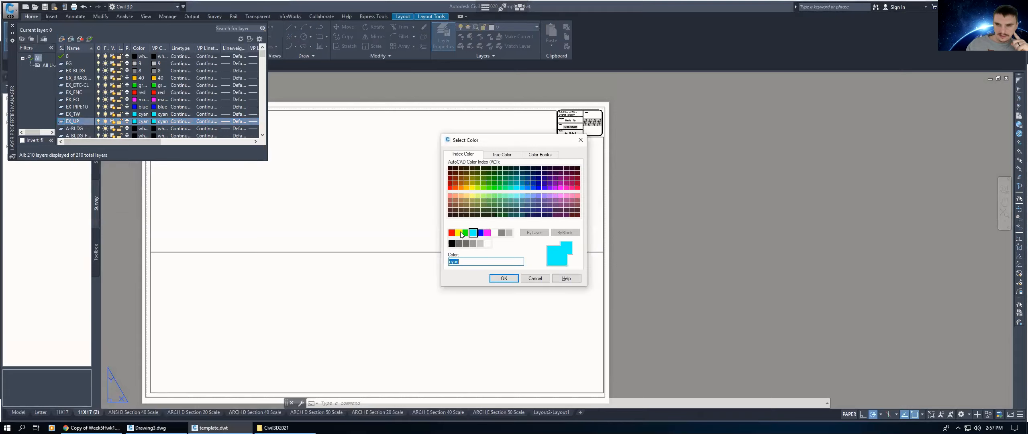
click(460, 233)
click(503, 278)
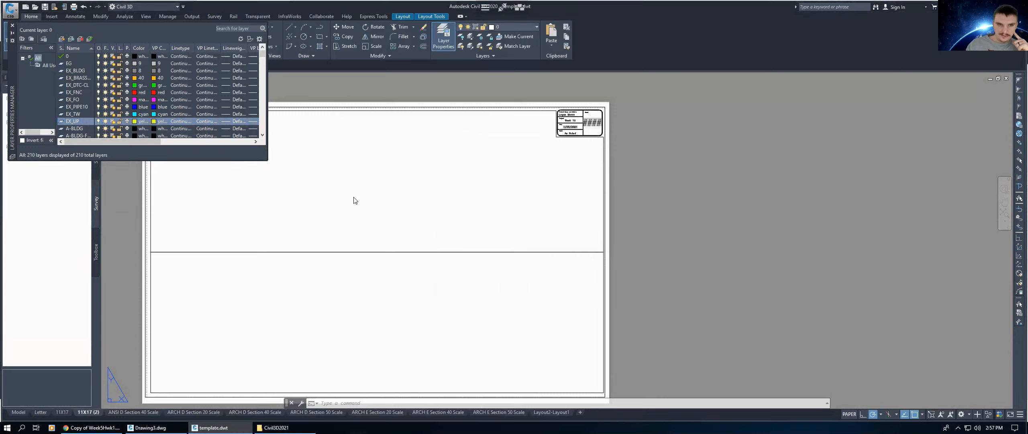
Step: Create a new layer named PRO_PROPLINE and set its color to red
click(62, 39)
text(p)
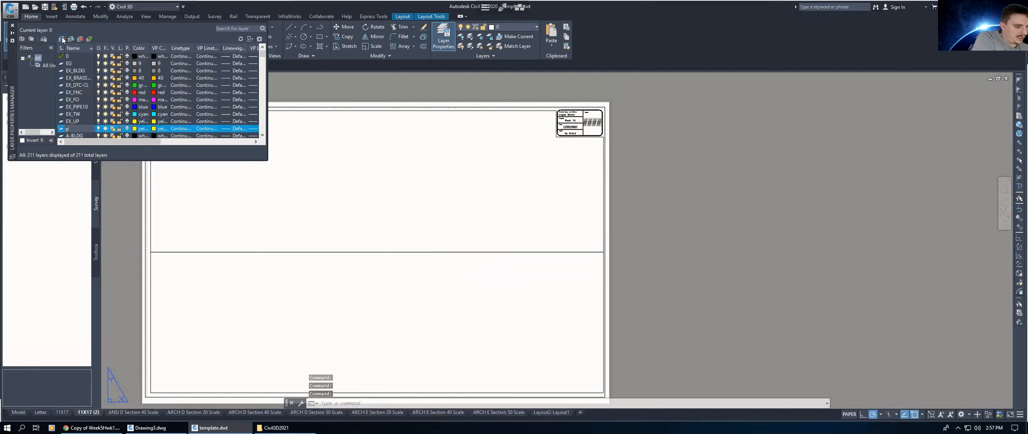
text(R)
key(BackSpace)
key(BackSpace)
text(PRO)
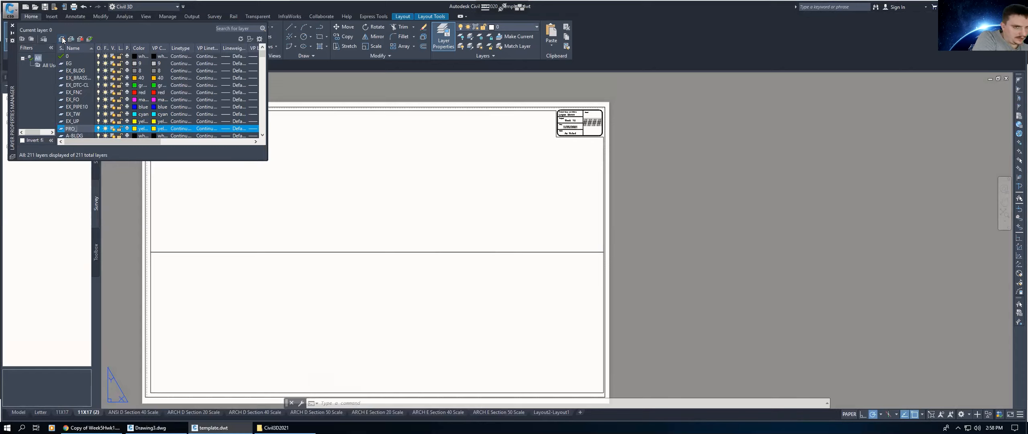
text(_PROPLINE)
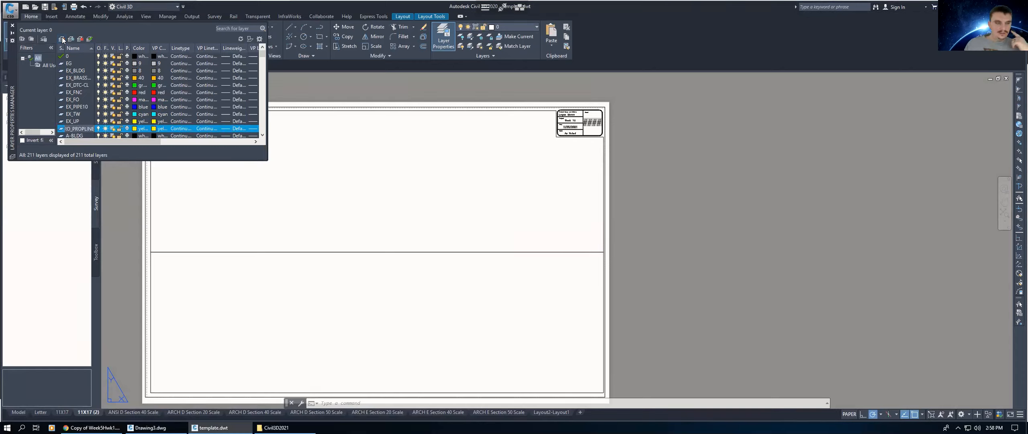
click(134, 128)
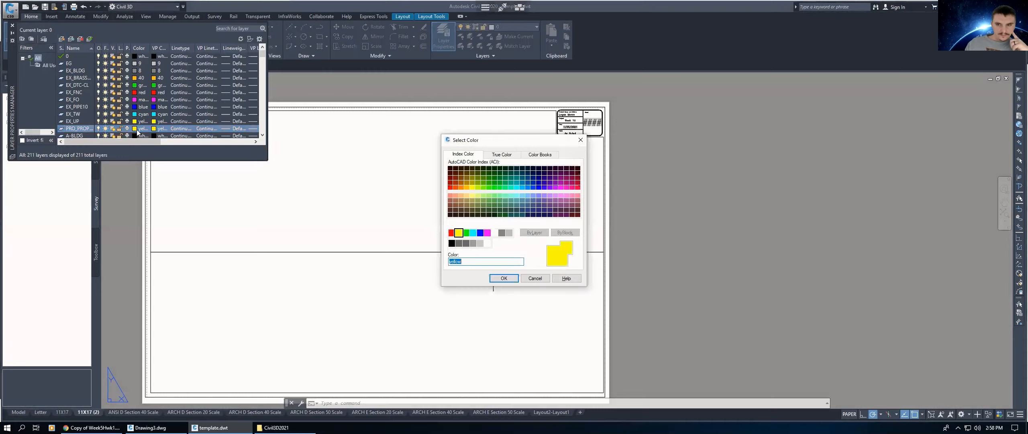
click(452, 232)
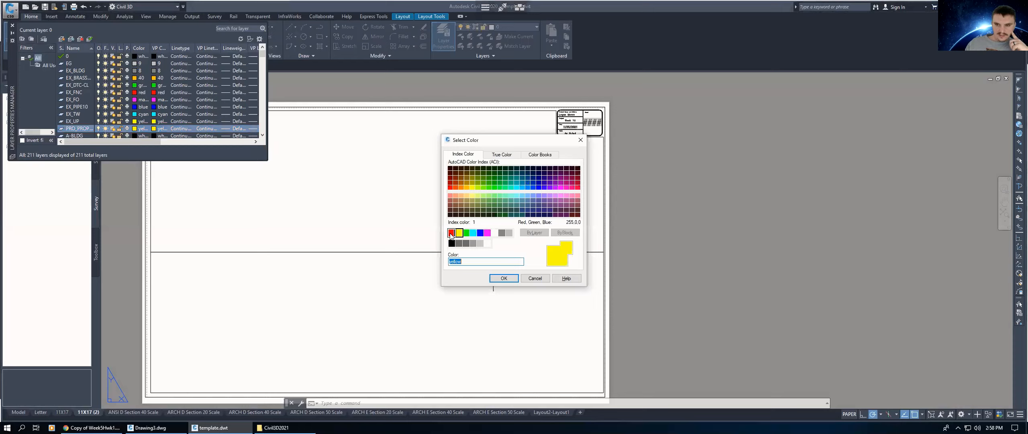
click(504, 278)
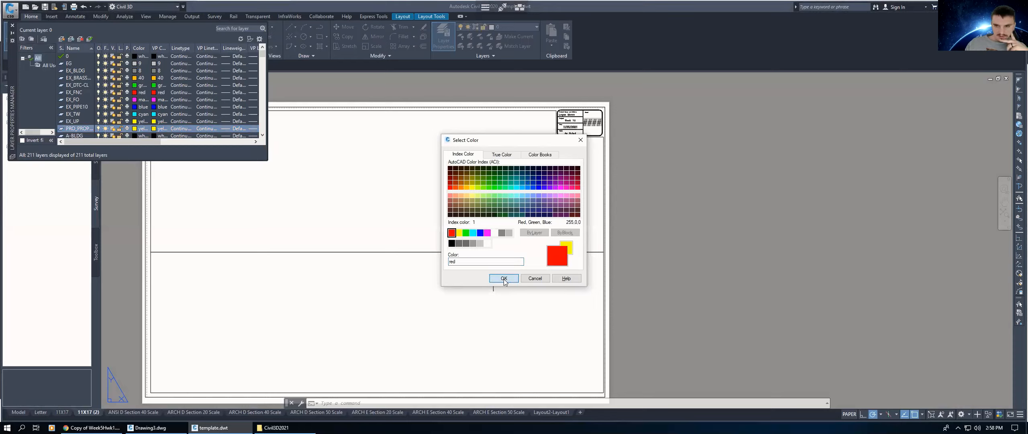
Step: Close the Layer Properties palette and start saving the drawing under the name template 2.dwt
click(12, 25)
click(16, 33)
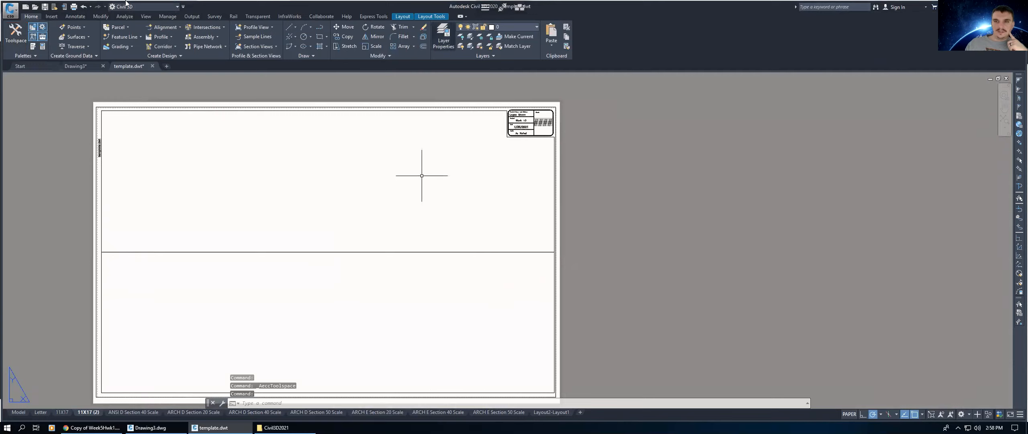
click(8, 17)
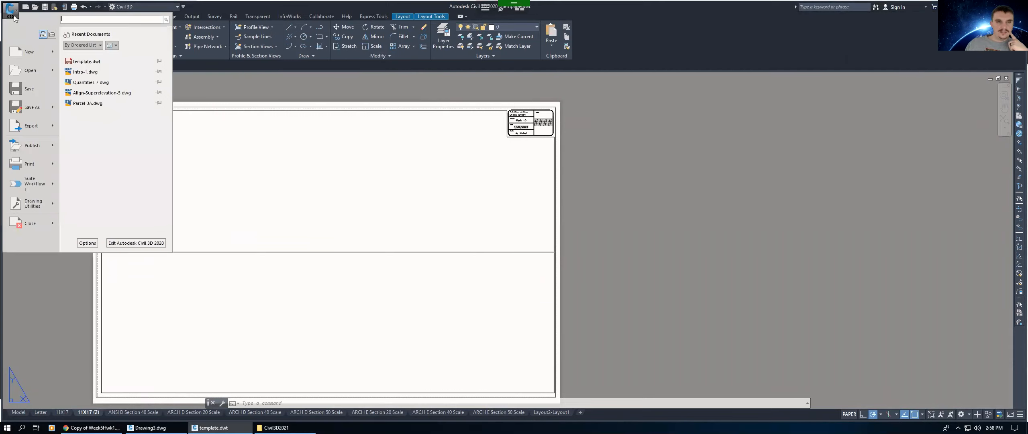
click(35, 109)
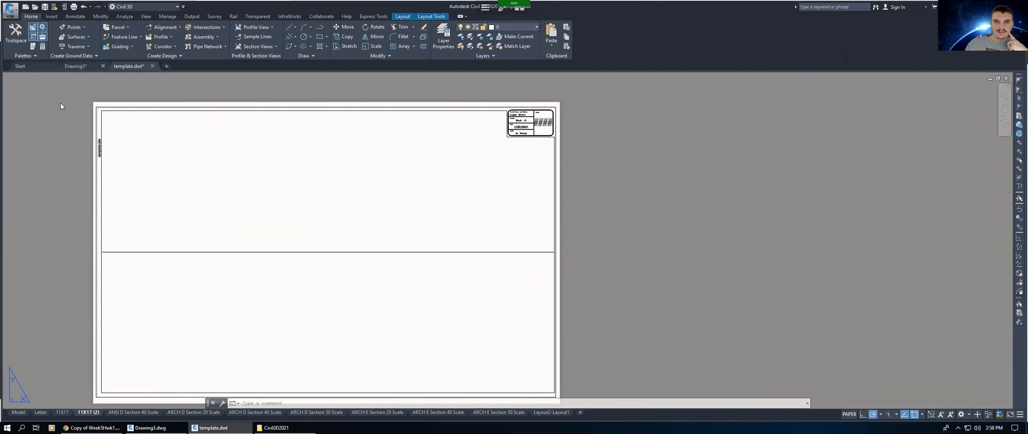
click(485, 291)
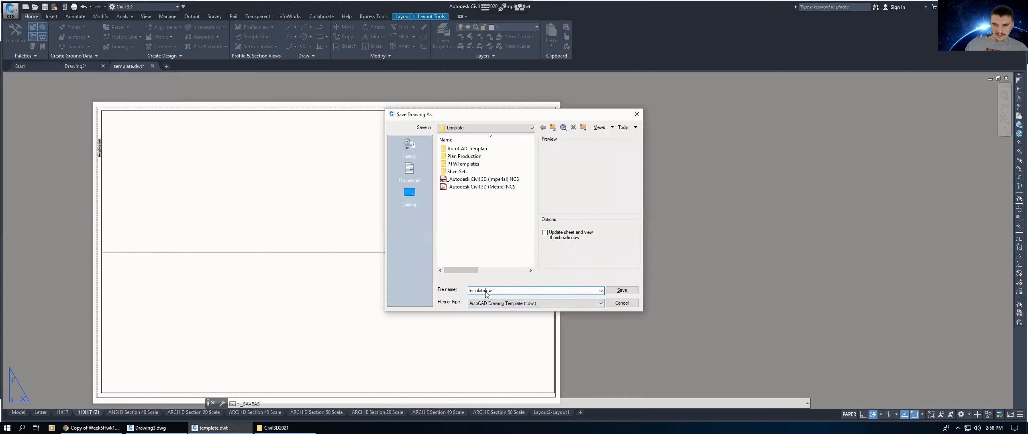
text(2.)
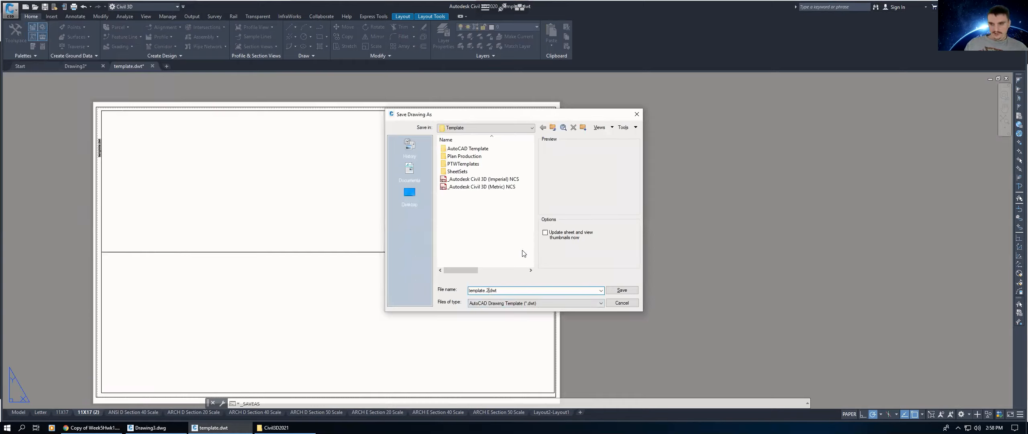
Step: Save template 2.dwt in the Civil3D2021 folder, accepting the default template options
click(467, 127)
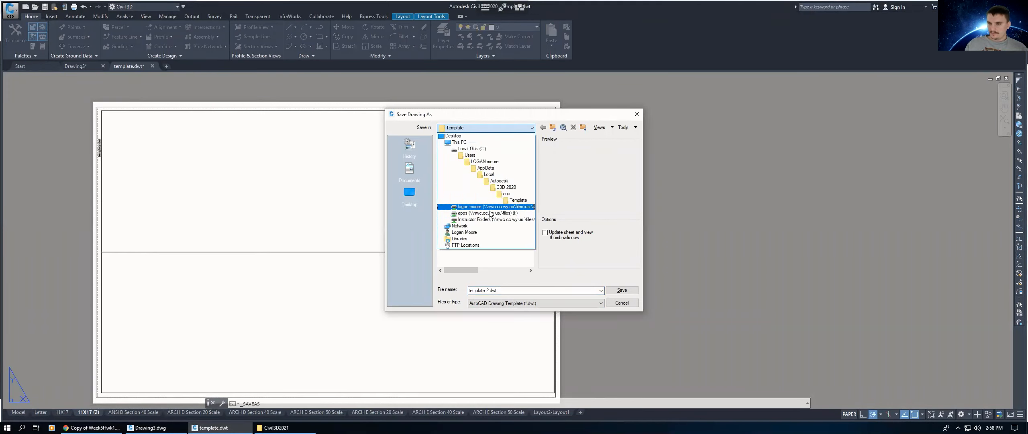
click(487, 207)
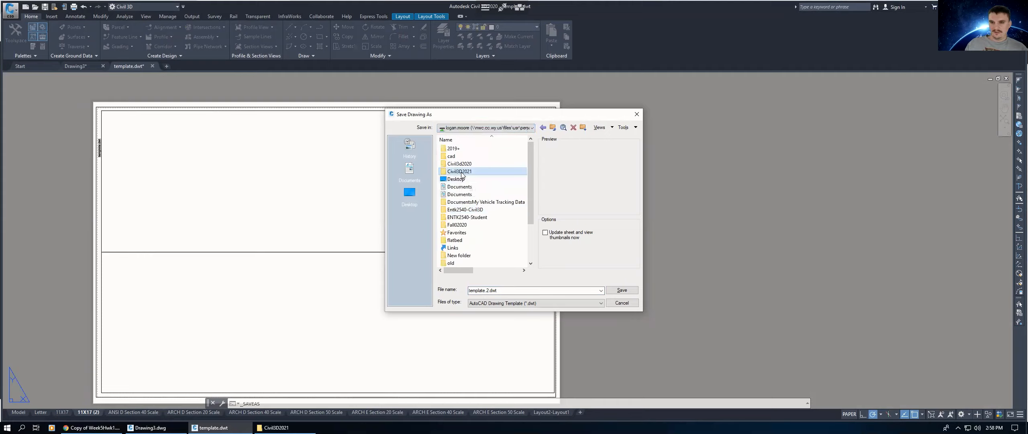
click(463, 172)
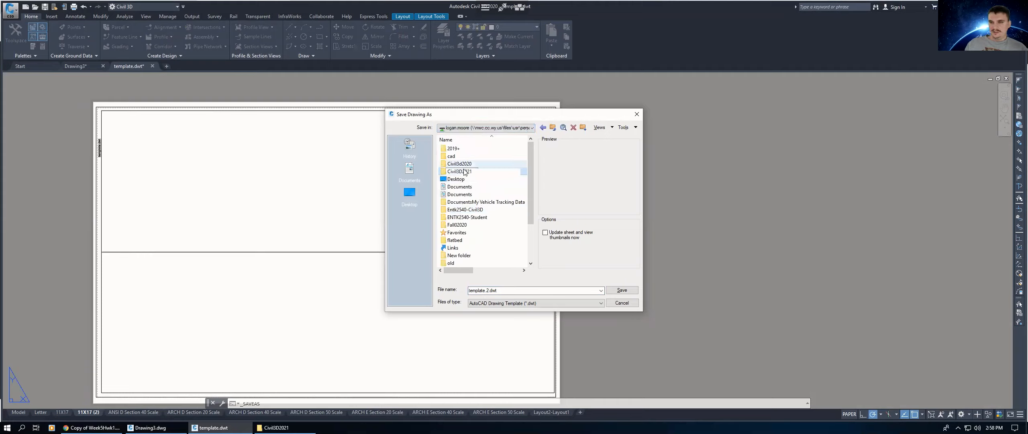
double_click(464, 172)
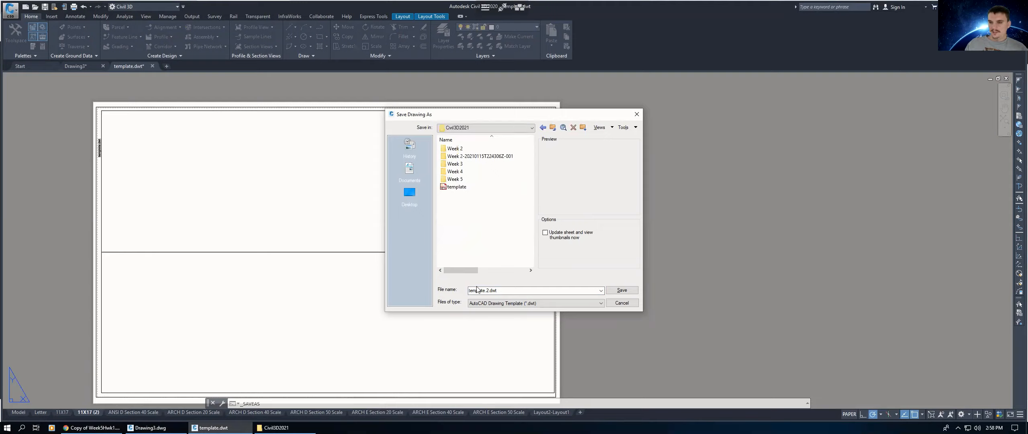
click(490, 291)
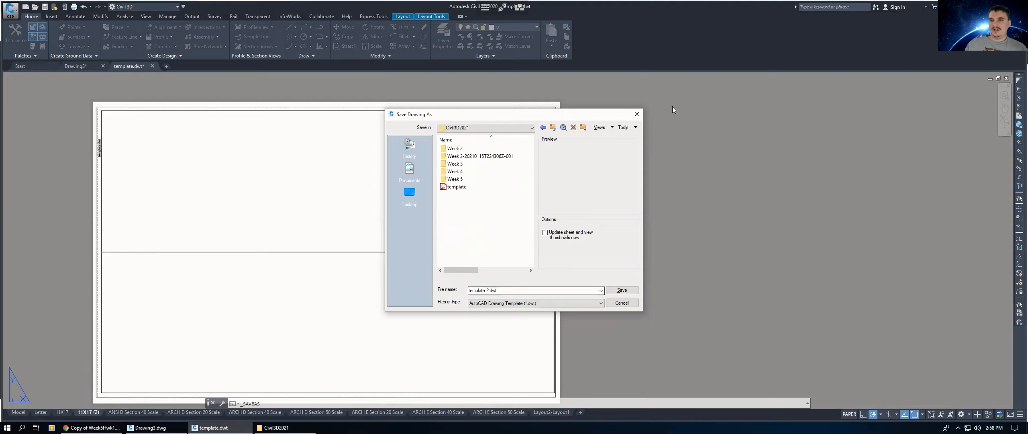
drag(755, 107, 753, 108)
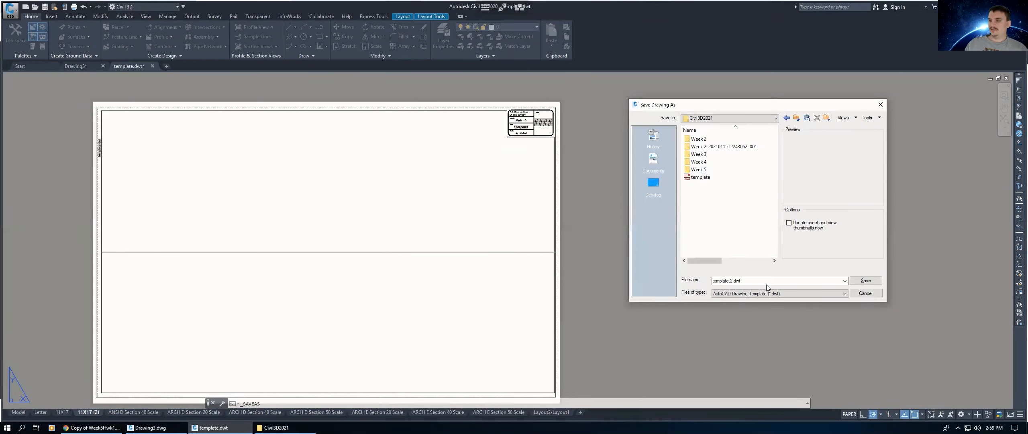
click(867, 281)
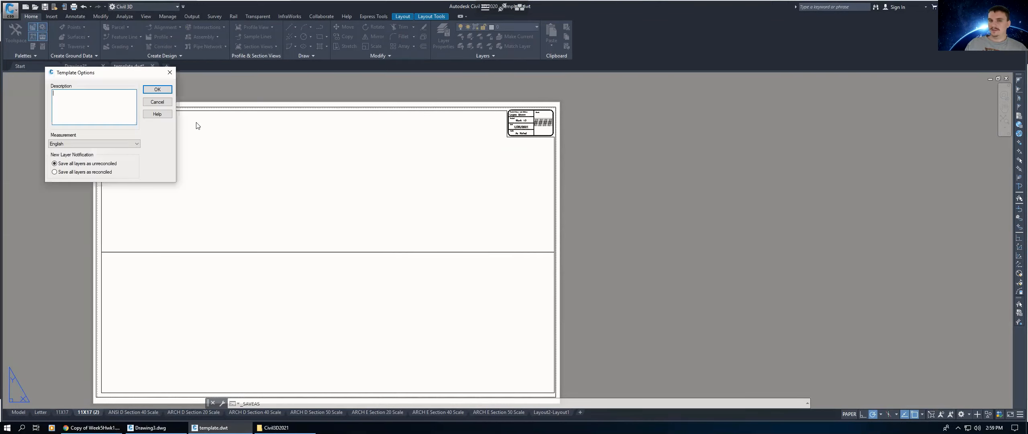
click(158, 91)
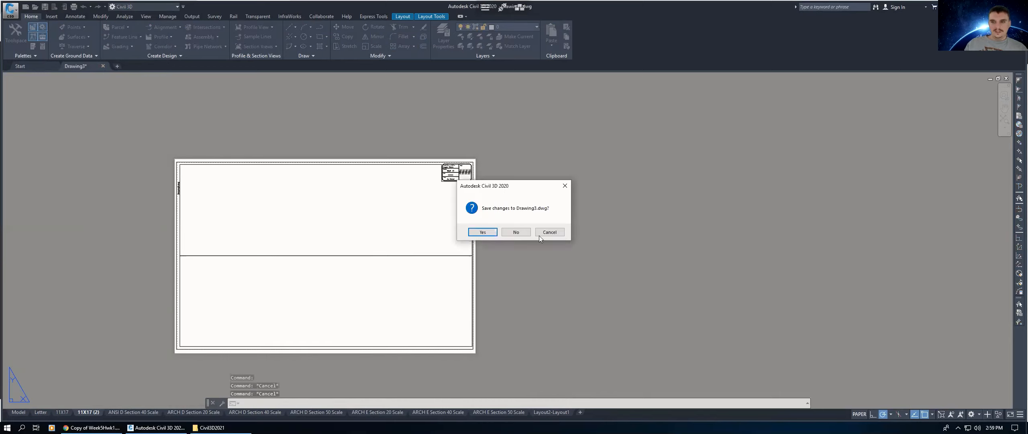
Step: Close Drawing3.dwg without saving its changes
key(n)
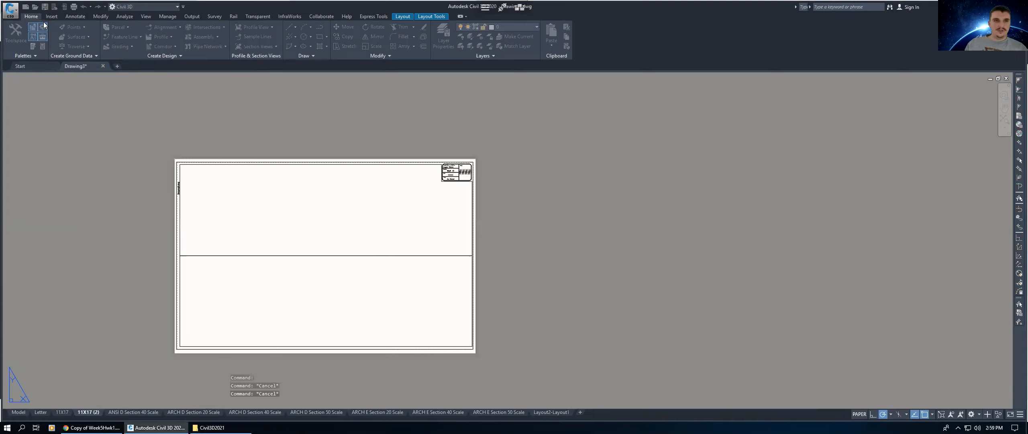
click(11, 10)
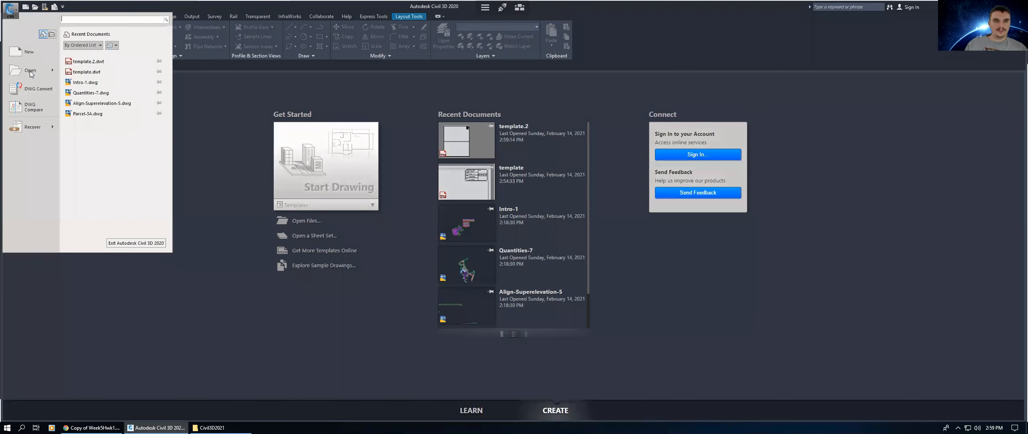
Step: Start a new drawing from template 2.dwt in the Civil3D2021 folder
key(Escape)
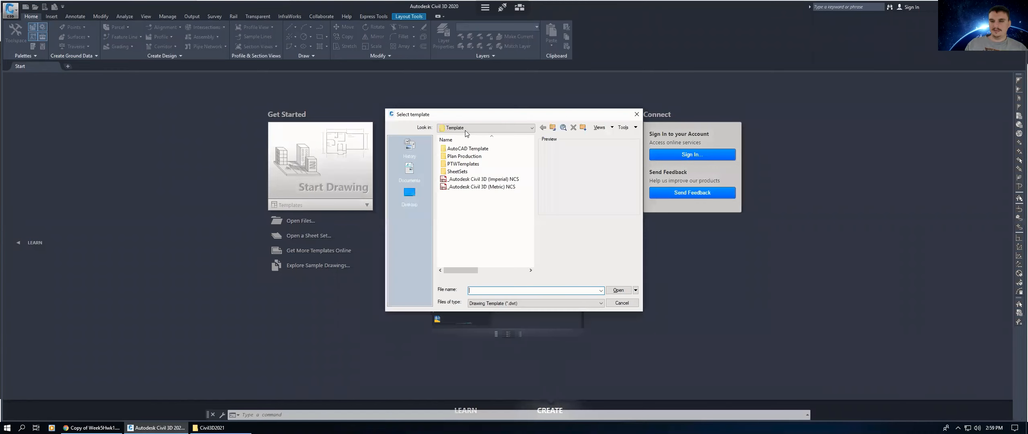
click(466, 129)
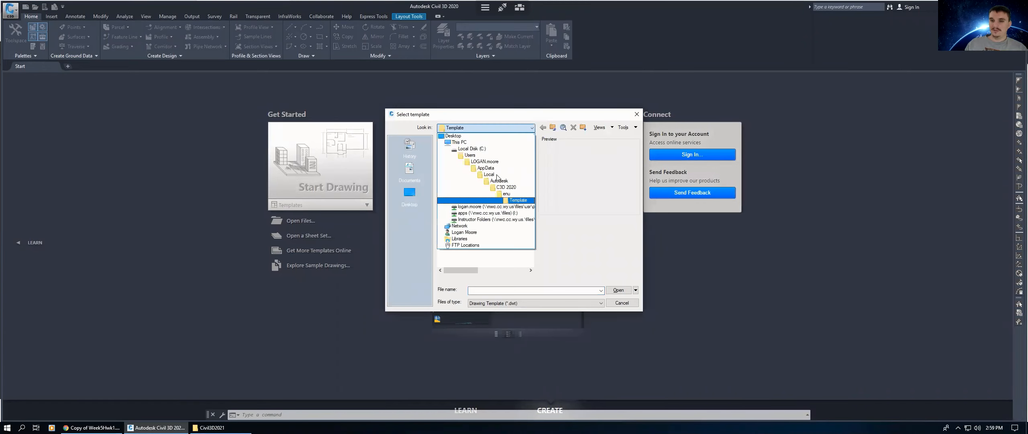
click(465, 194)
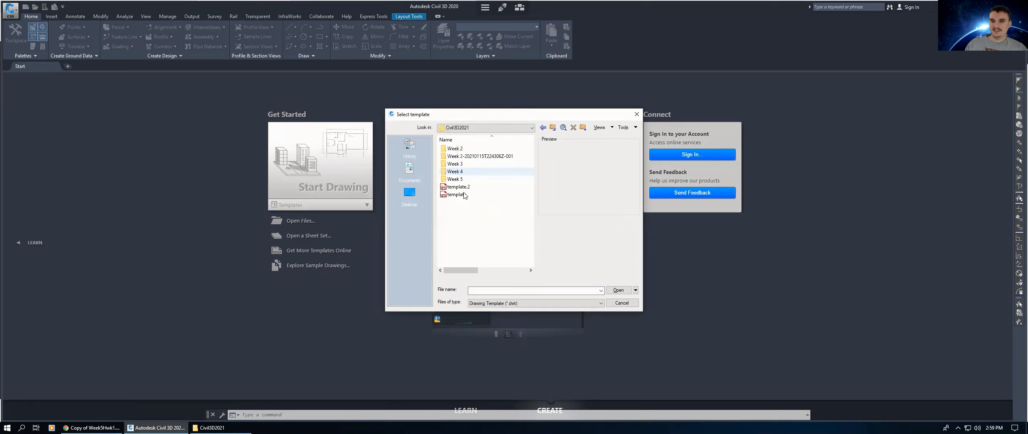
click(459, 187)
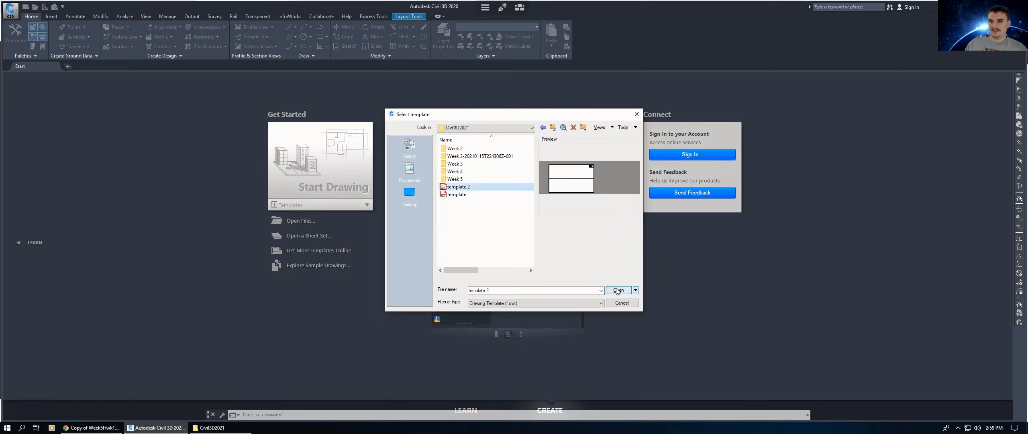
click(618, 290)
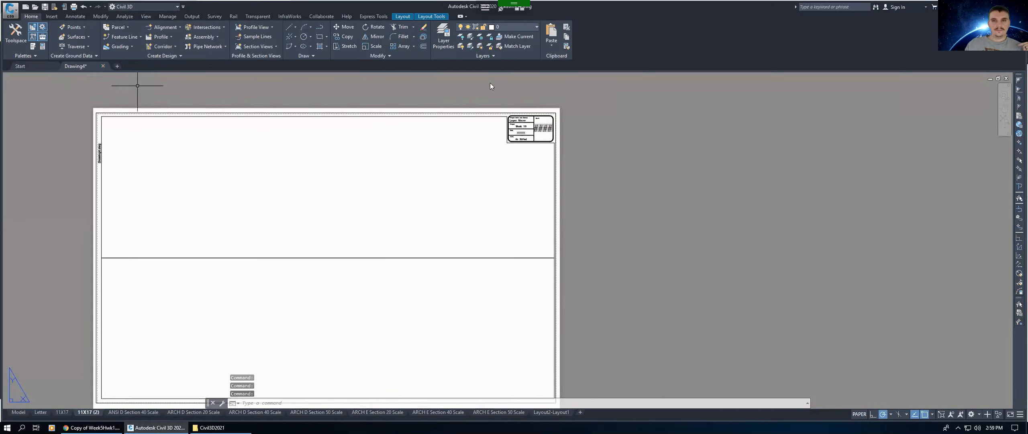
Step: Review the layer list in the Layer Properties palette, then close the palette
click(442, 35)
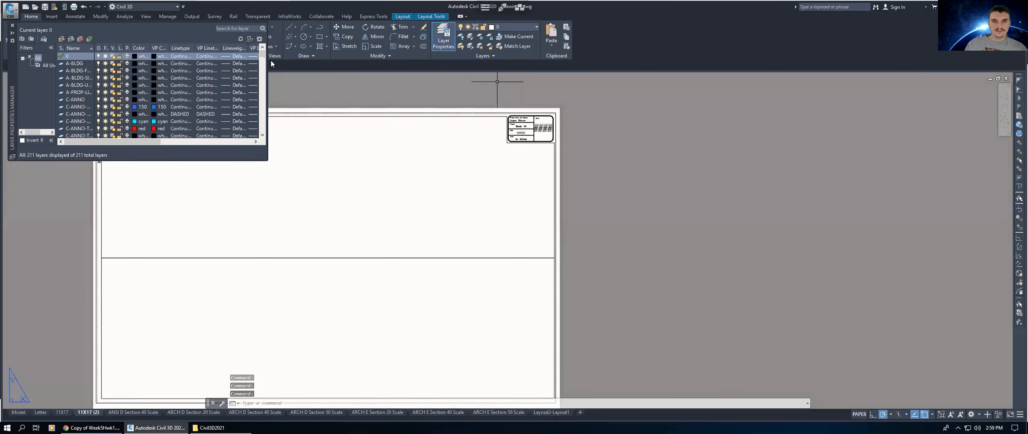
scroll(76, 133, down, 10)
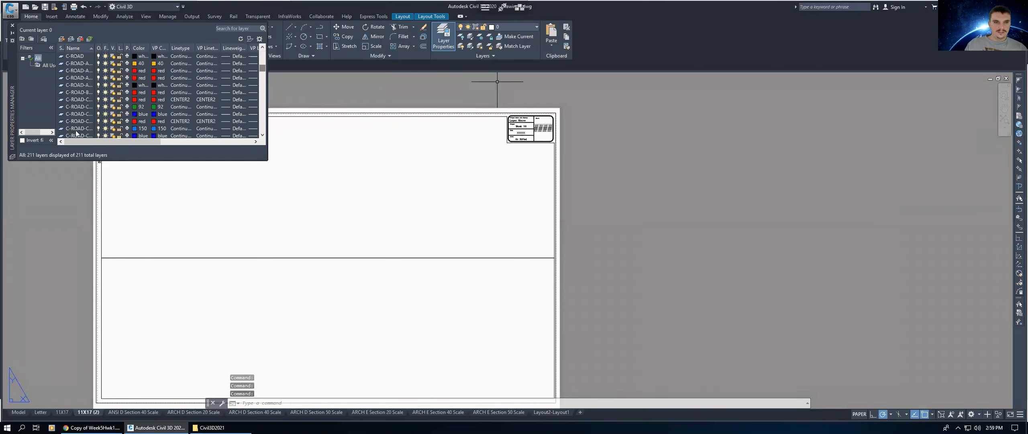
scroll(96, 99, down, 5)
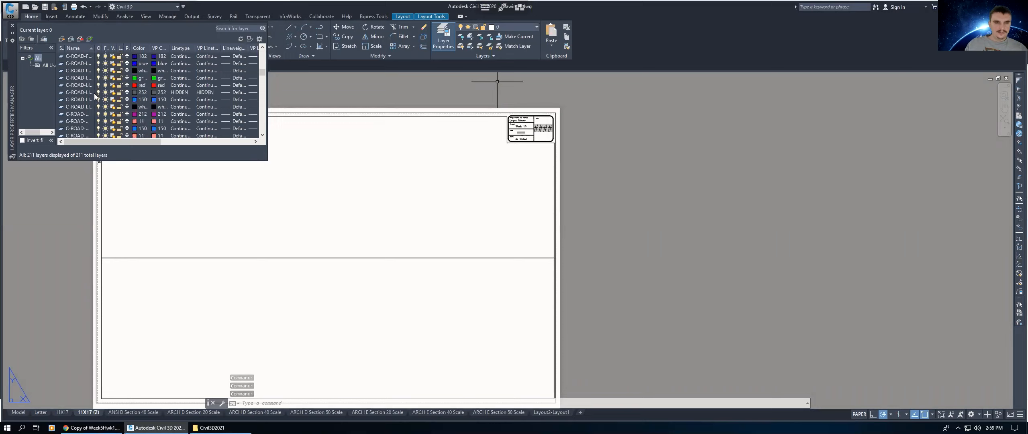
scroll(97, 96, down, 15)
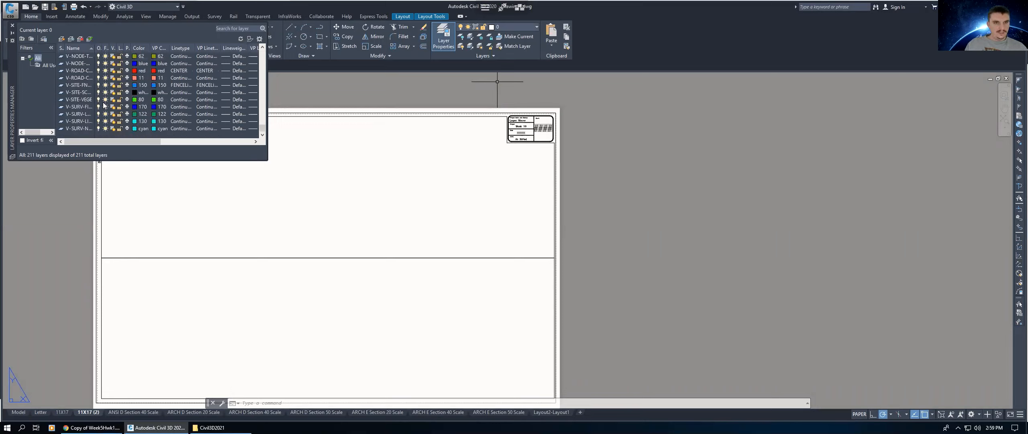
text(E)
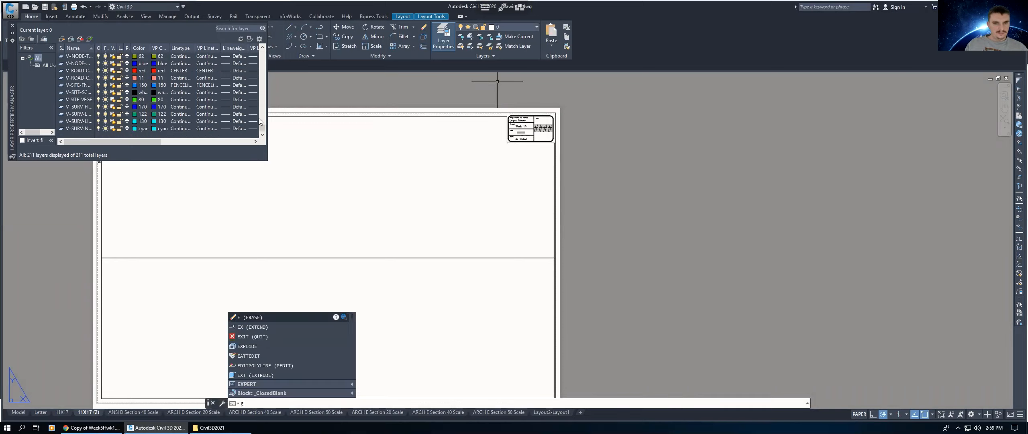
click(79, 90)
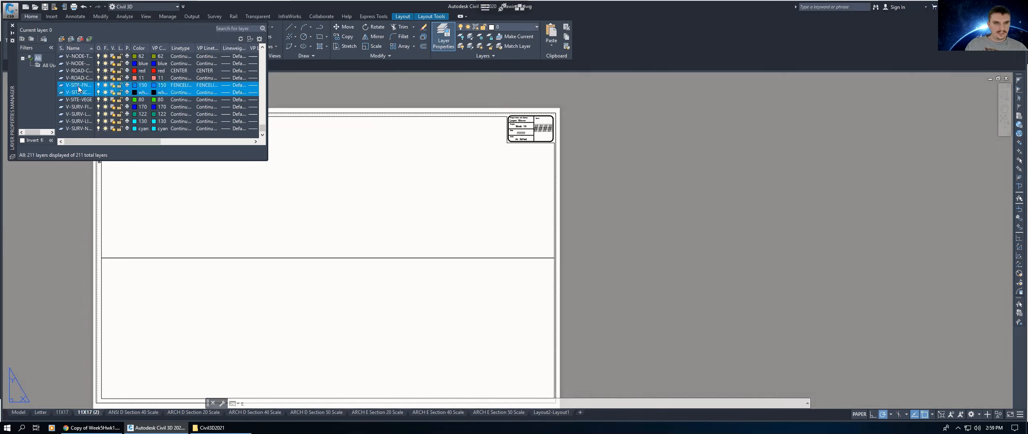
scroll(96, 93, up, 4)
scroll(87, 94, up, 10)
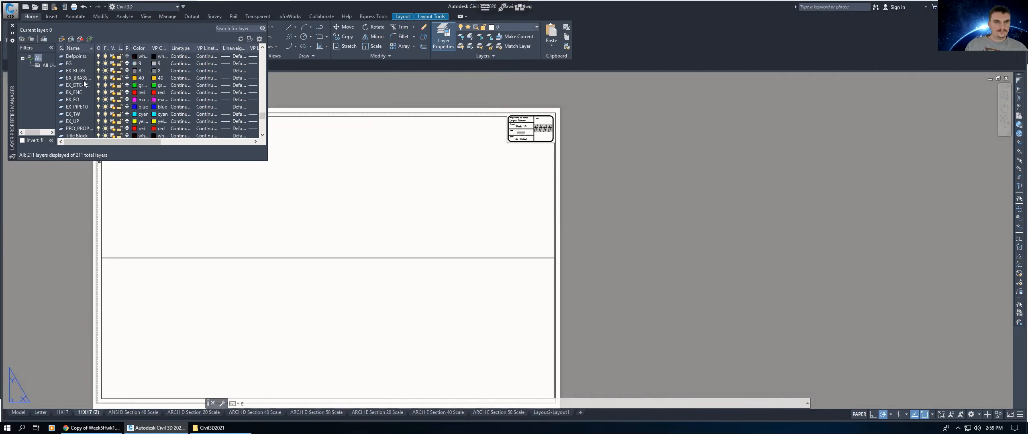
scroll(82, 90, down, 2)
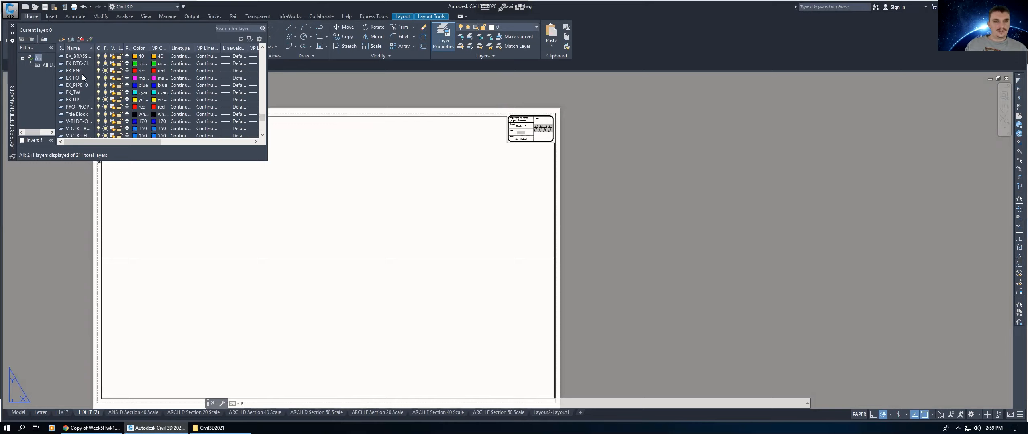
click(11, 26)
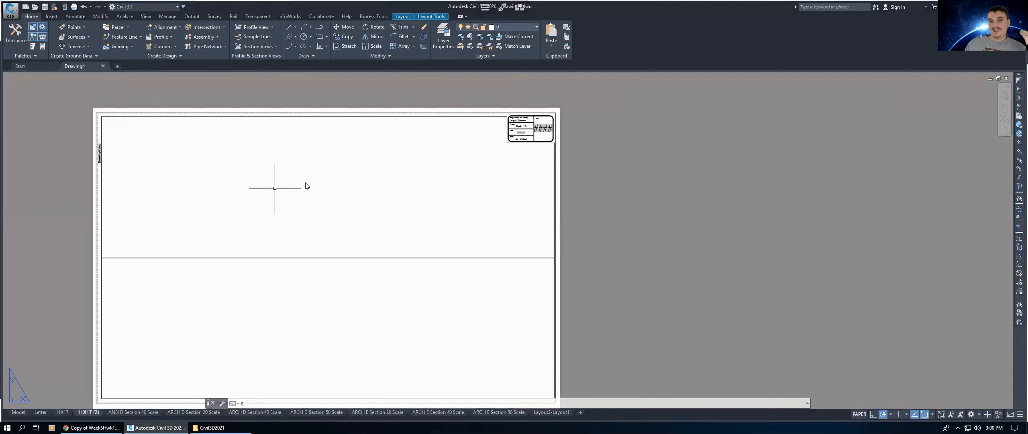
Step: Open the Toolspace on its Survey tab and expand the survey database tree
middle_drag(323, 186, 366, 158)
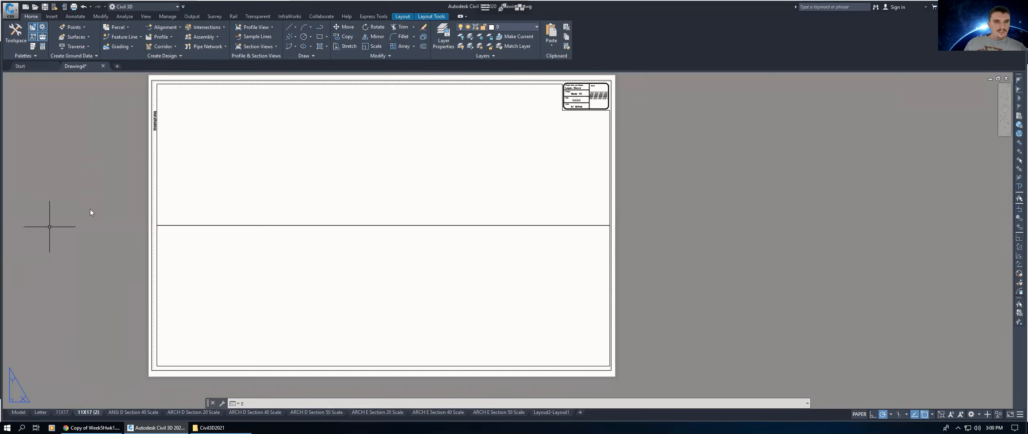
click(18, 44)
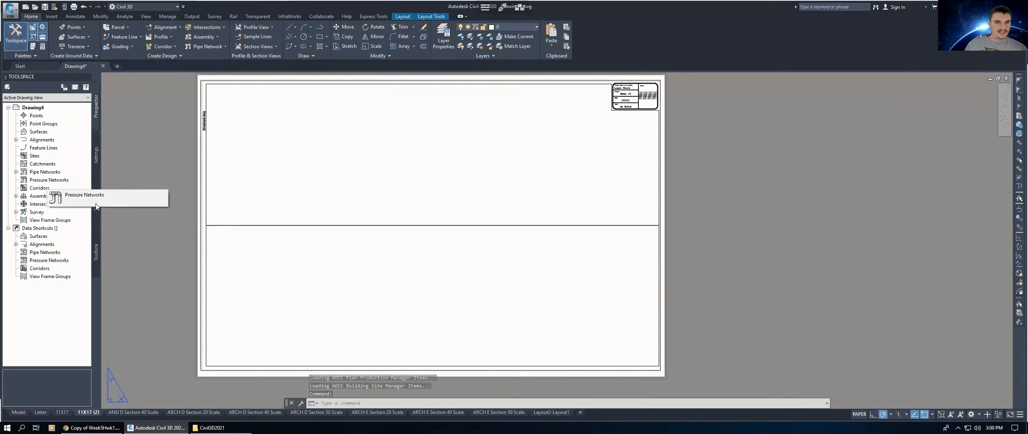
click(97, 198)
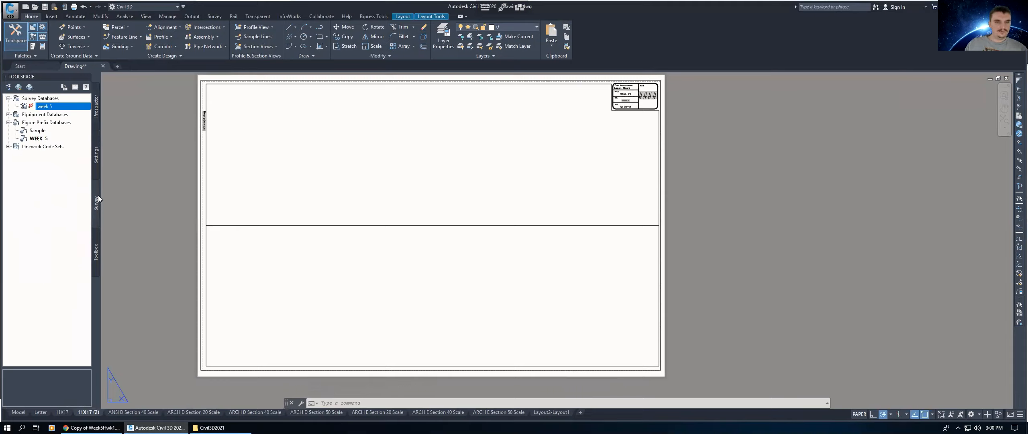
click(40, 100)
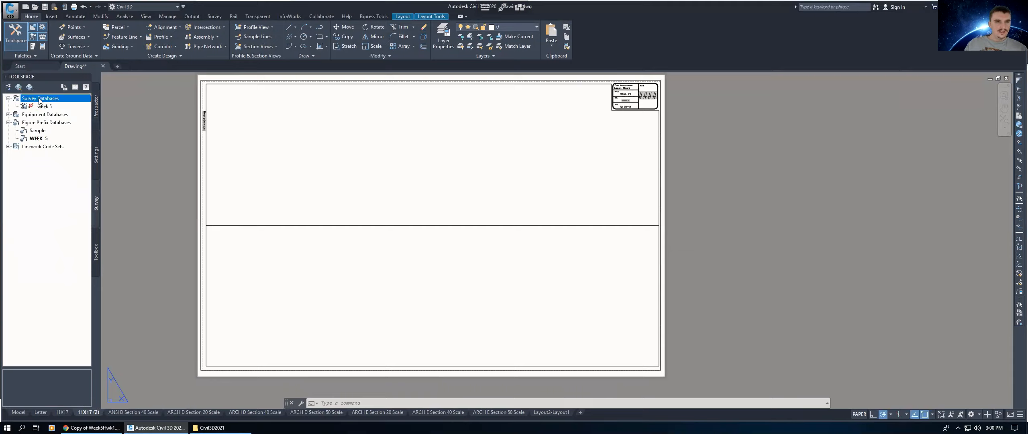
click(44, 107)
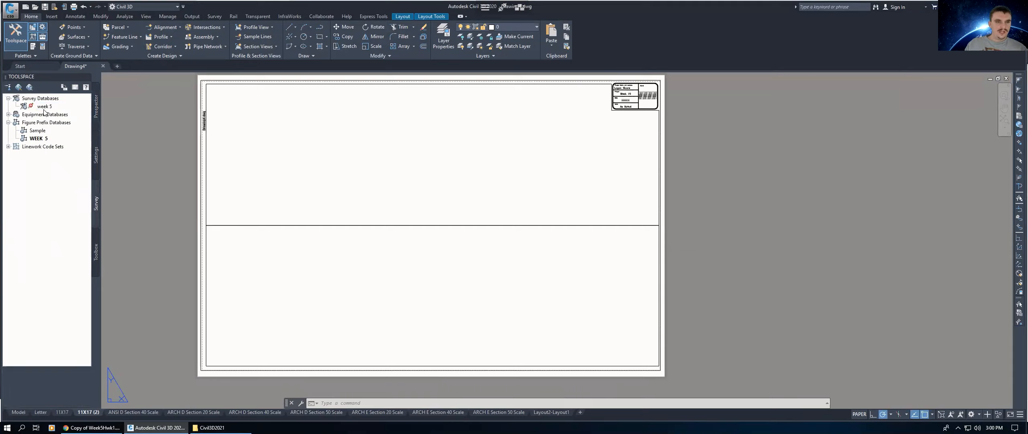
click(39, 138)
click(8, 122)
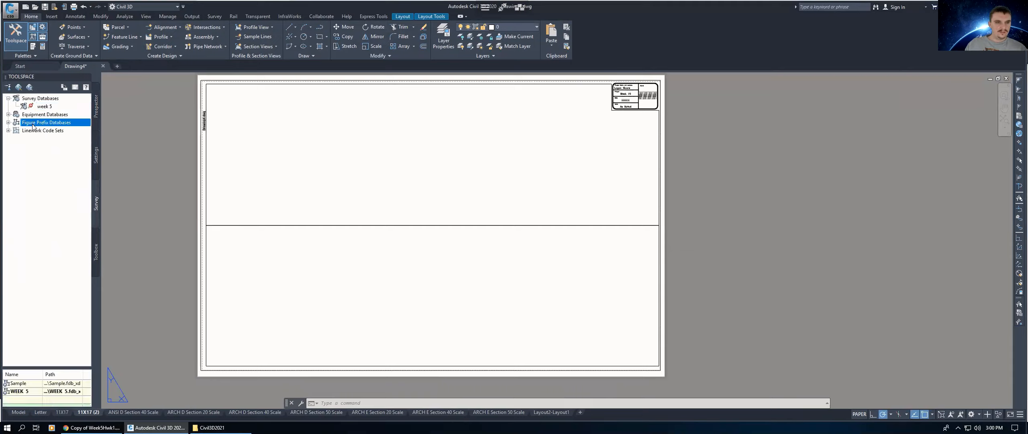
Step: Set the survey databases working folder to the Week 5 folder inside Civil3D2021 on the personal network drive
right_click(37, 100)
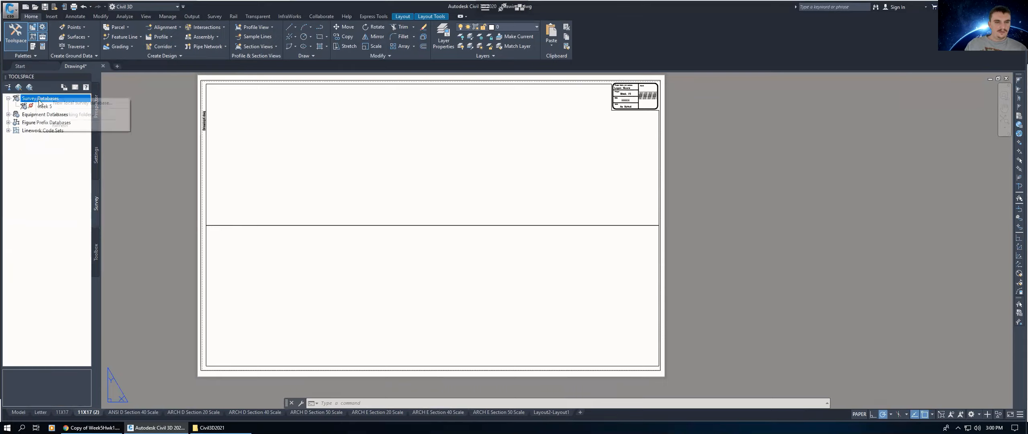
click(61, 115)
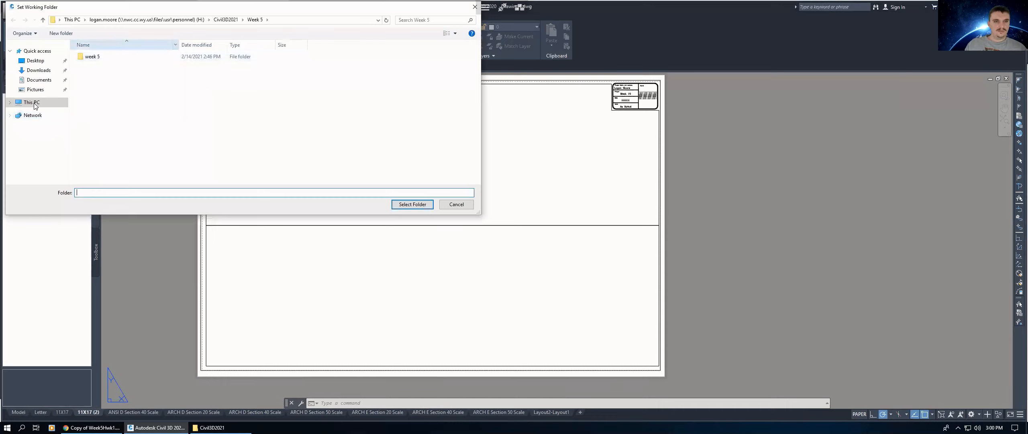
click(48, 103)
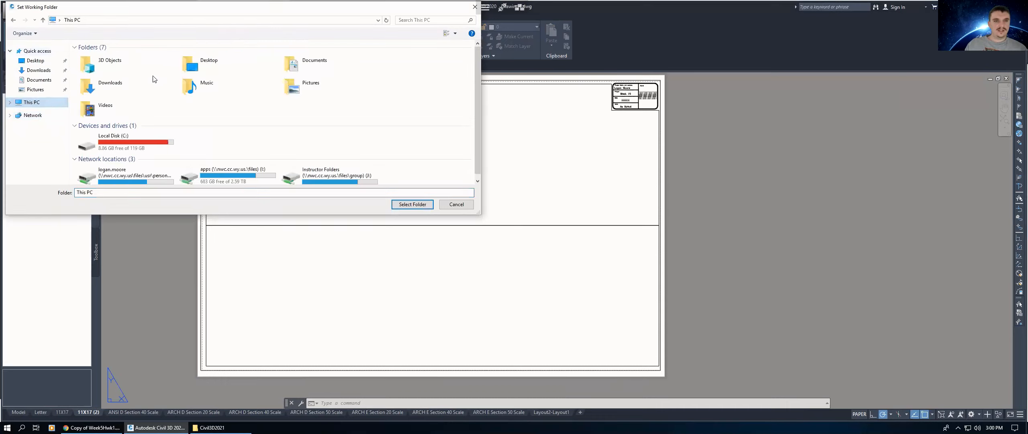
double_click(126, 176)
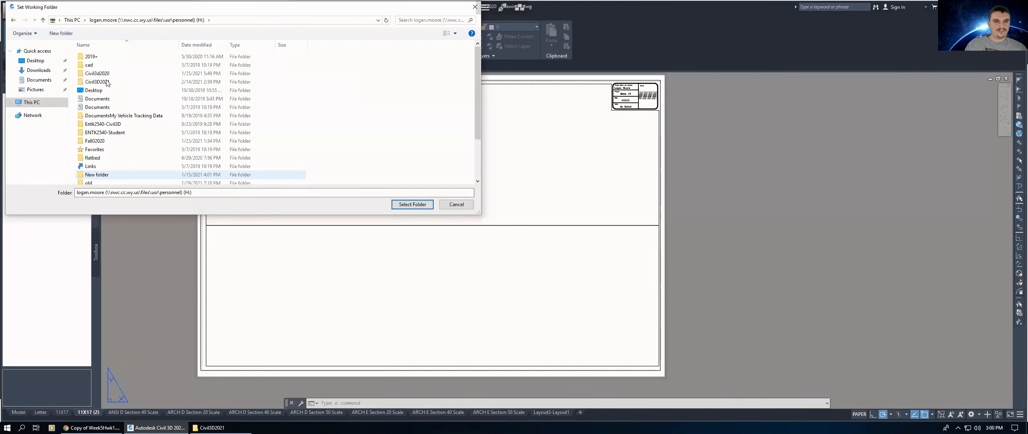
double_click(107, 83)
click(101, 94)
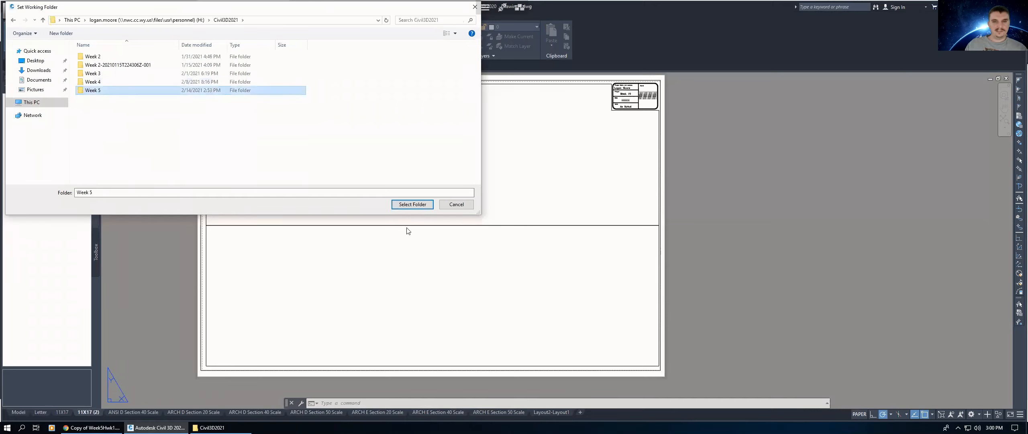
click(409, 206)
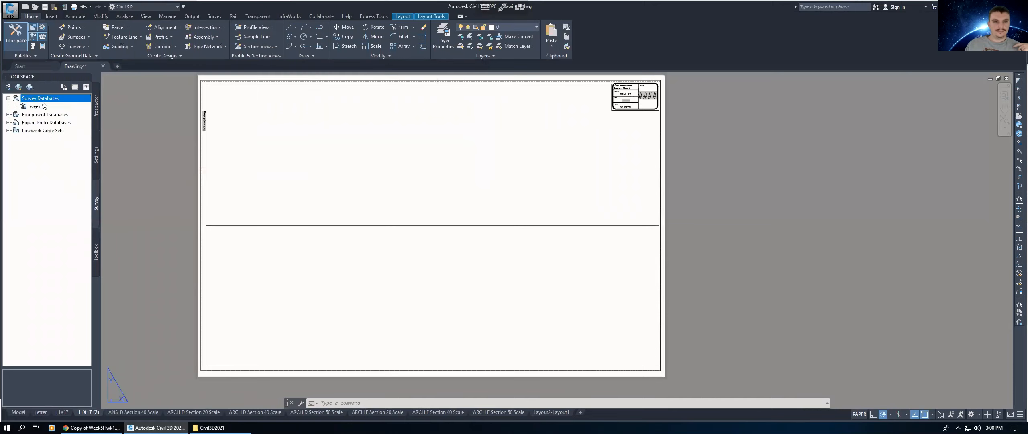
Step: Create a new local survey database named WEEK5
right_click(41, 100)
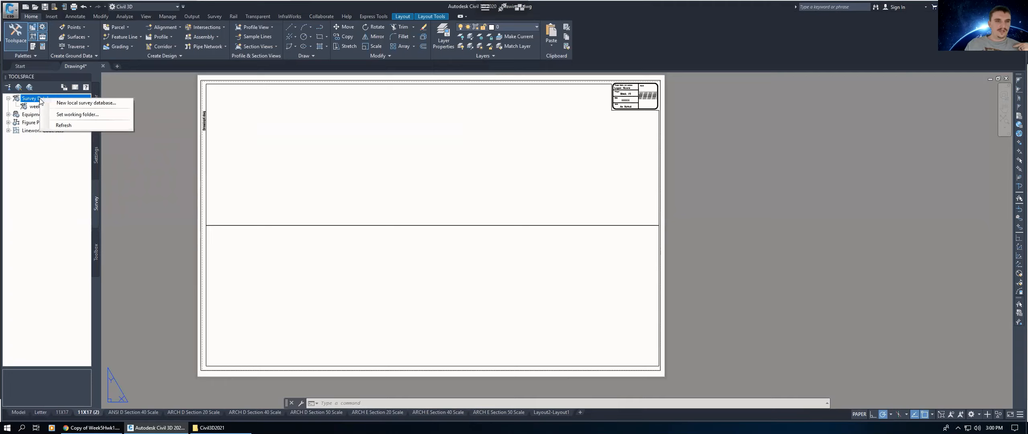
click(76, 104)
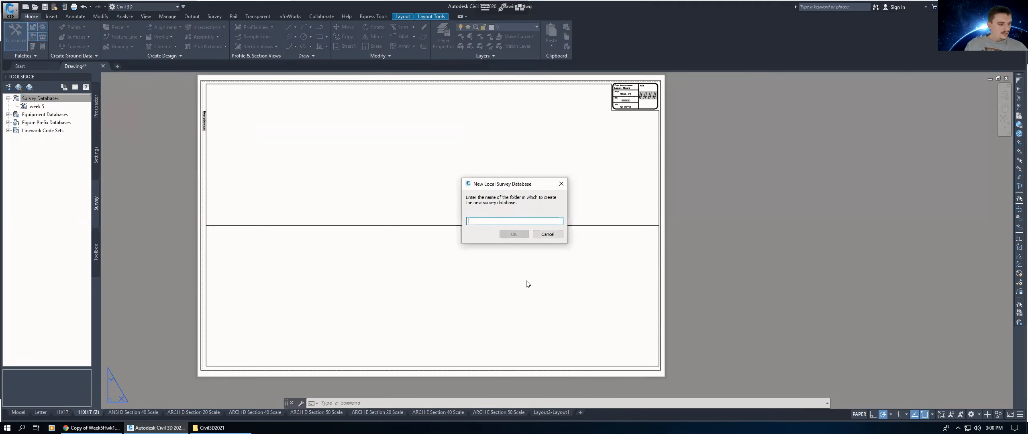
text(WEEK5)
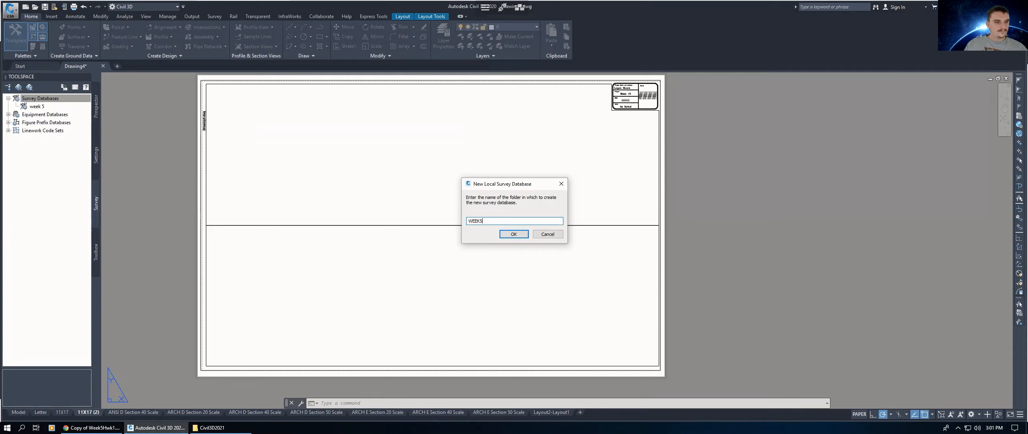
click(513, 234)
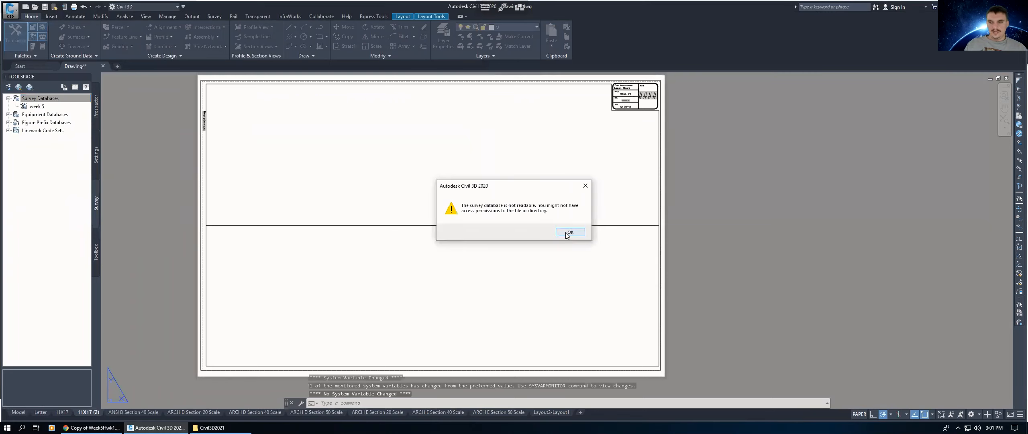
key(Return)
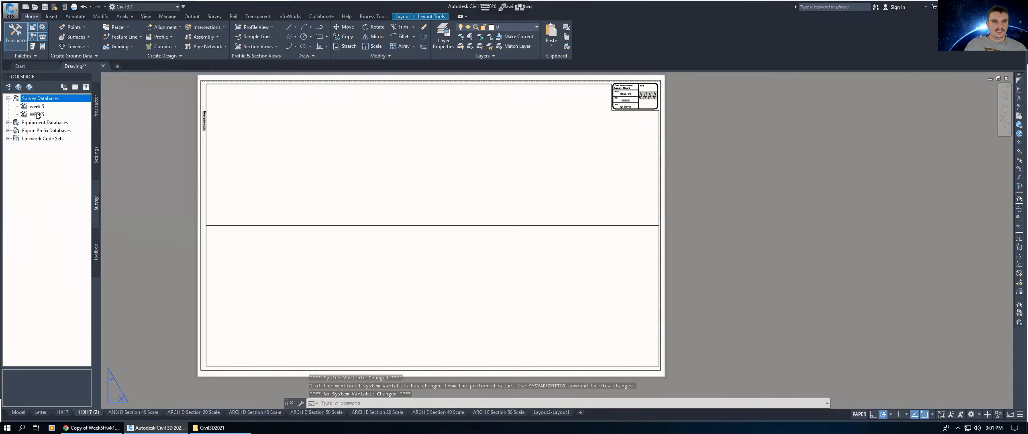
Step: Review the survey user settings, including the linework code sets path, and close the dialog
click(35, 115)
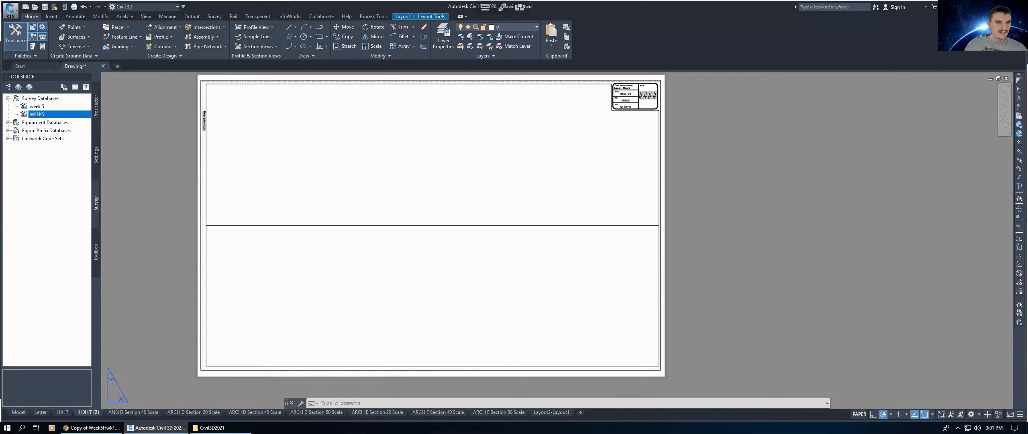
click(6, 88)
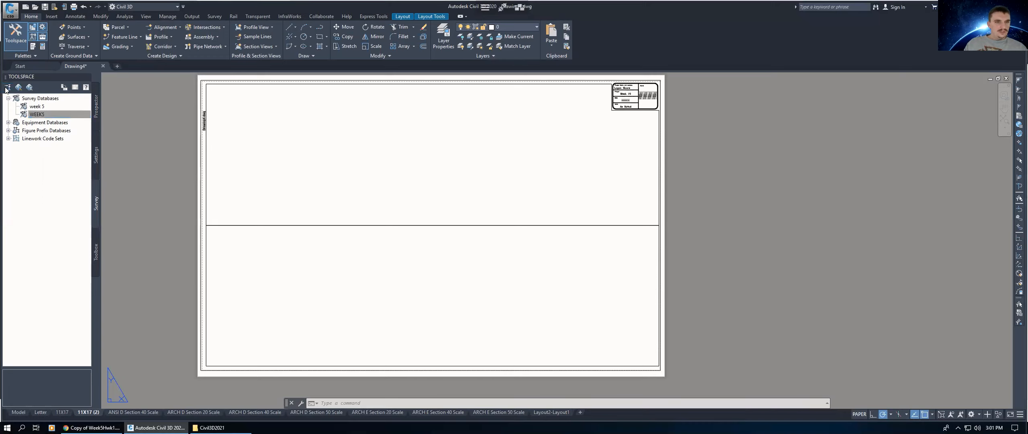
drag(460, 145, 426, 136)
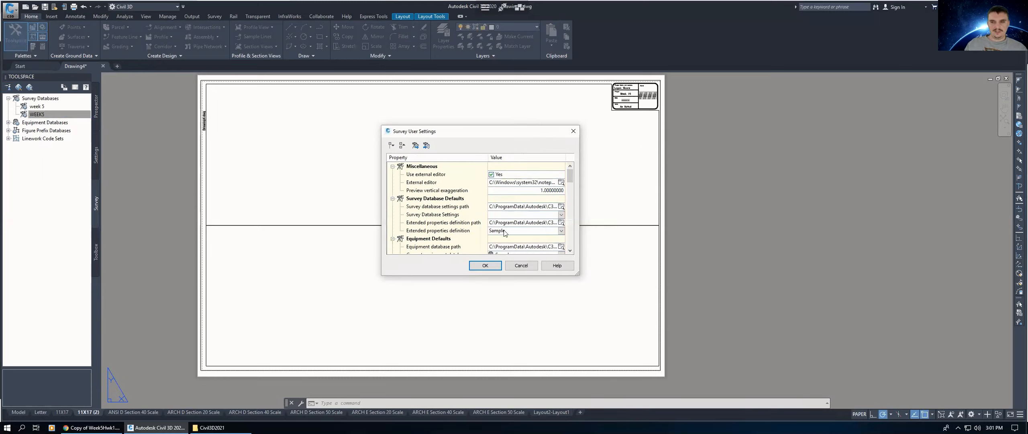
mouse_move(569, 179)
mouse_down()
mouse_move(567, 234)
mouse_move(570, 172)
mouse_up()
drag(509, 133, 499, 128)
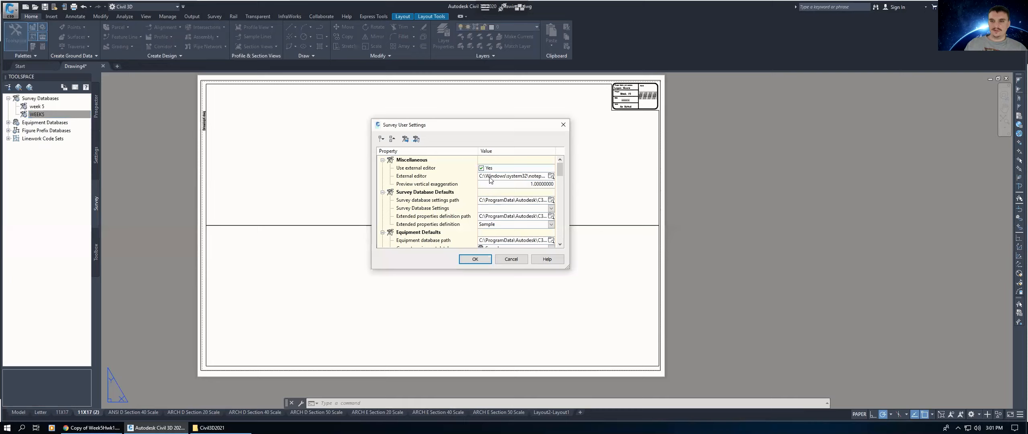
scroll(463, 219, down, 1)
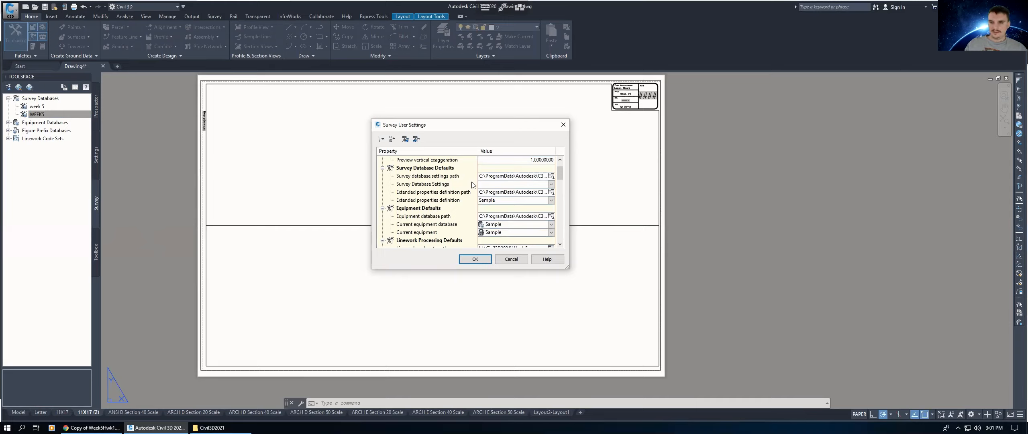
mouse_move(561, 178)
mouse_down()
mouse_move(561, 168)
mouse_move(566, 189)
mouse_up()
click(551, 192)
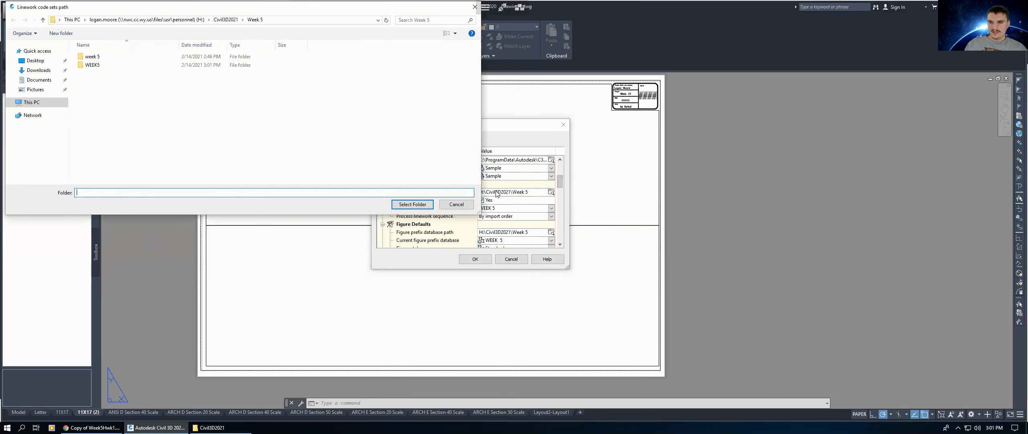
click(475, 6)
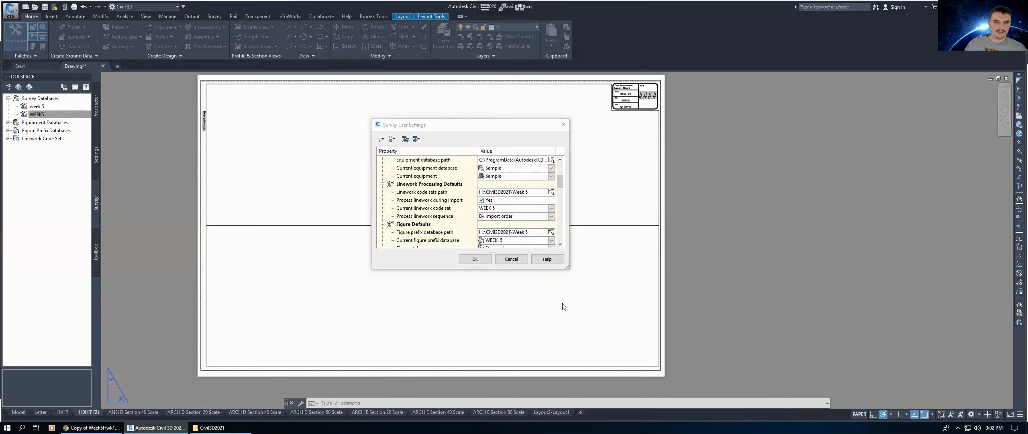
click(483, 260)
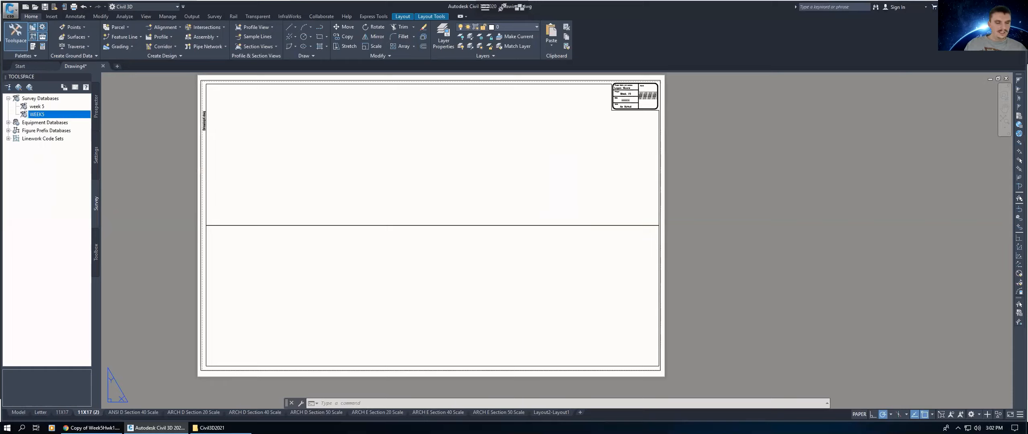
Step: Open the WEEK5 survey database for editing and start importing survey data into the WEEK5 database
right_click(34, 116)
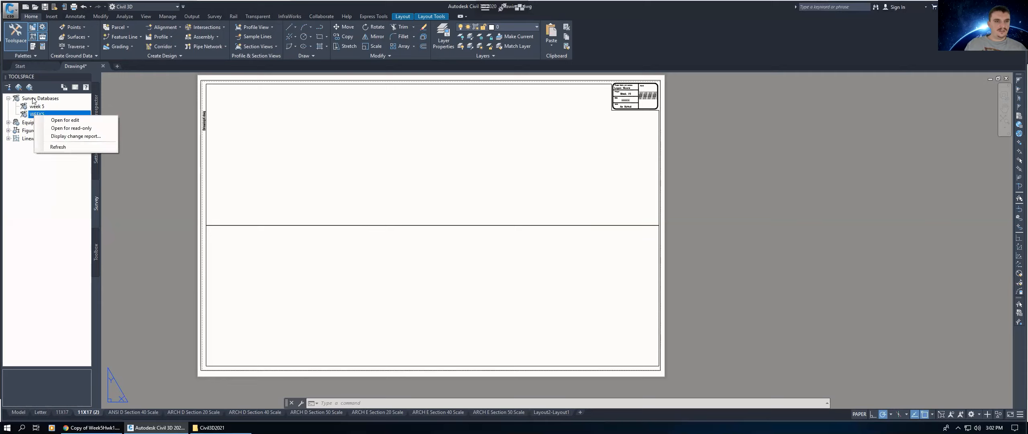
click(54, 120)
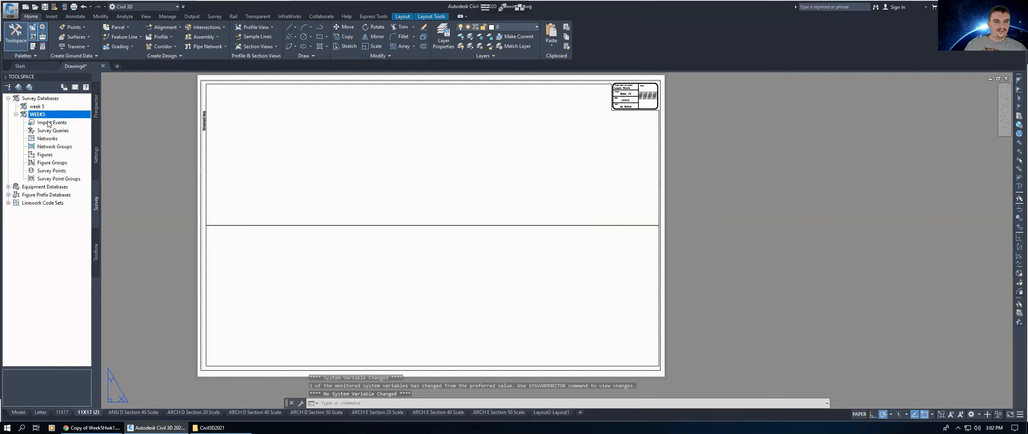
click(48, 123)
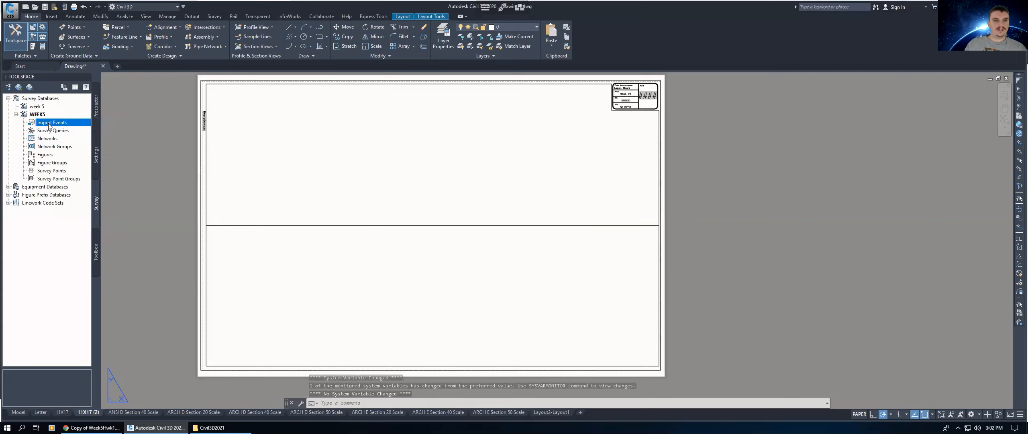
right_click(59, 124)
click(69, 128)
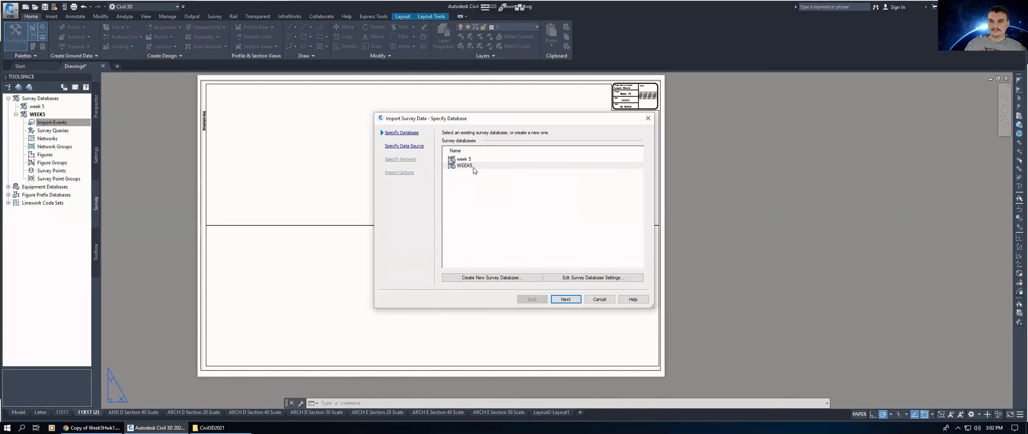
click(475, 166)
click(566, 297)
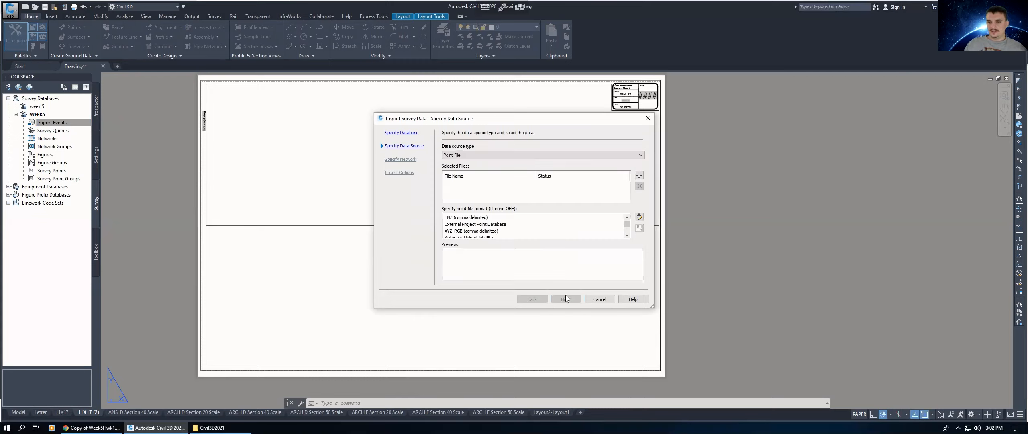
Step: Add the NewSite_Part2GND and NewSite_Part1_4 point files from the Week 5 folder as the import data source
click(552, 155)
click(473, 173)
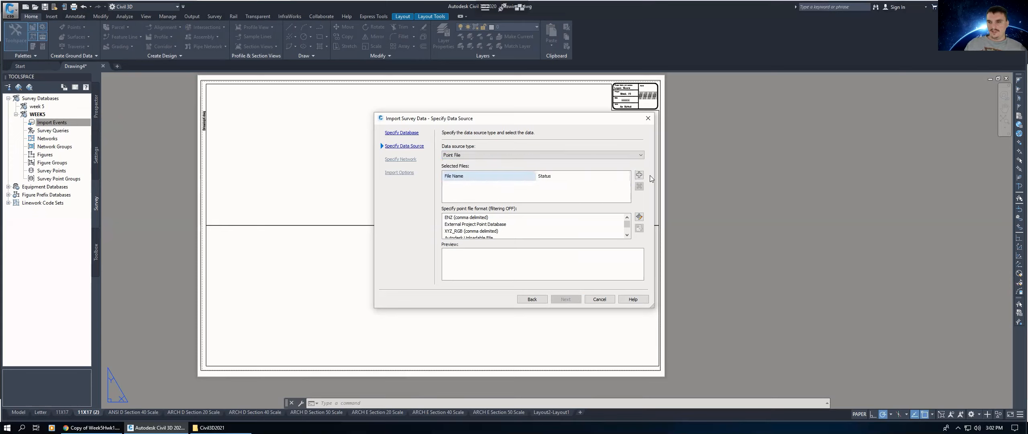
click(639, 175)
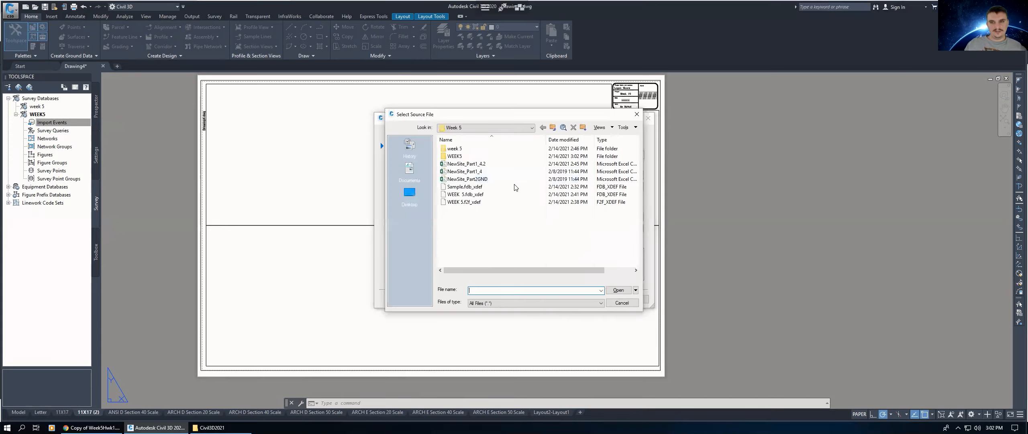
click(476, 179)
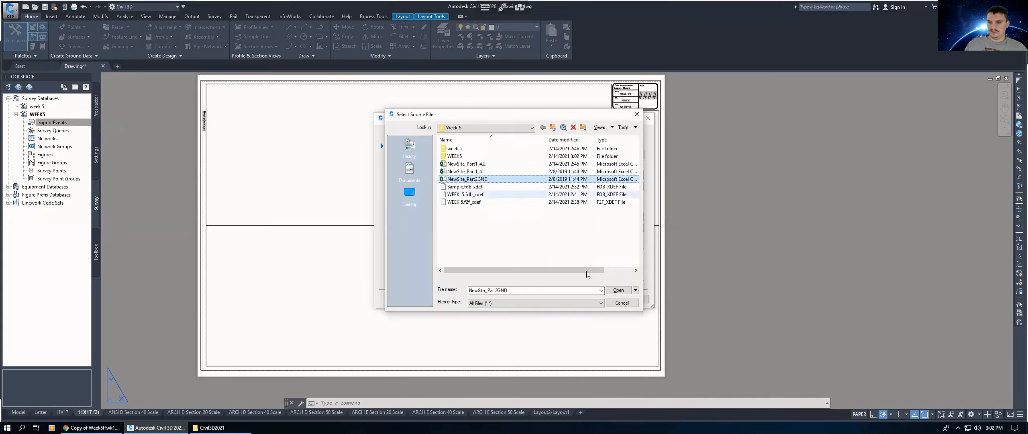
click(617, 290)
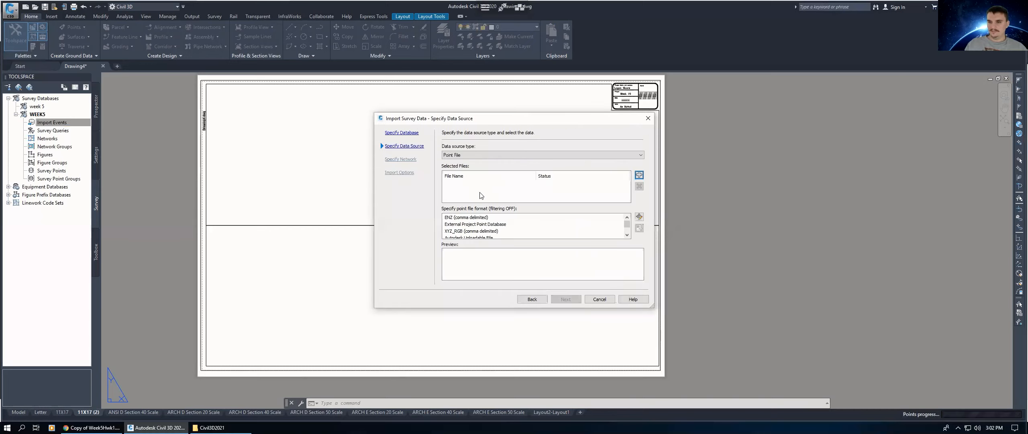
click(638, 176)
click(474, 172)
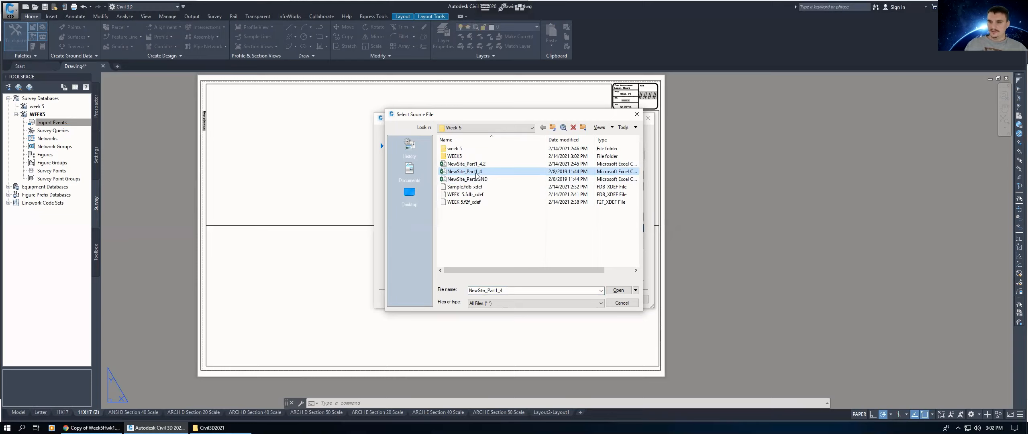
click(618, 290)
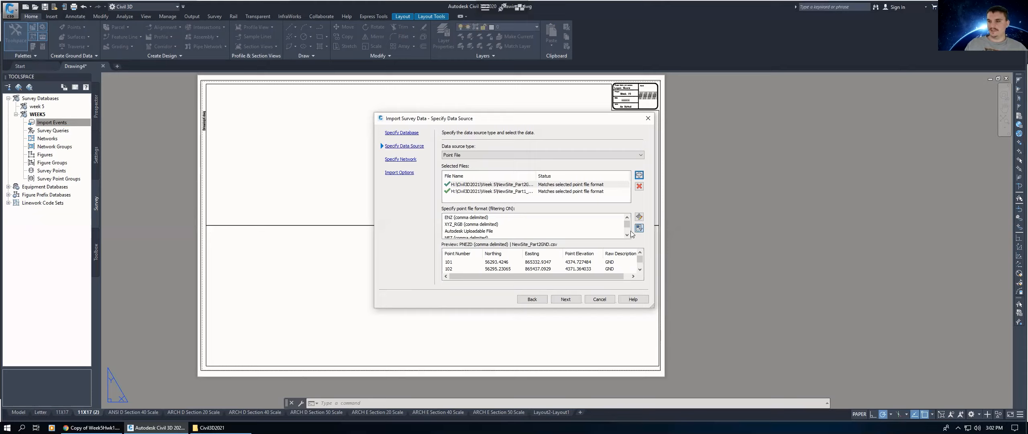
Step: Set the point file format to PNEZD (comma delimited) and continue without a survey network
scroll(454, 233, down, 2)
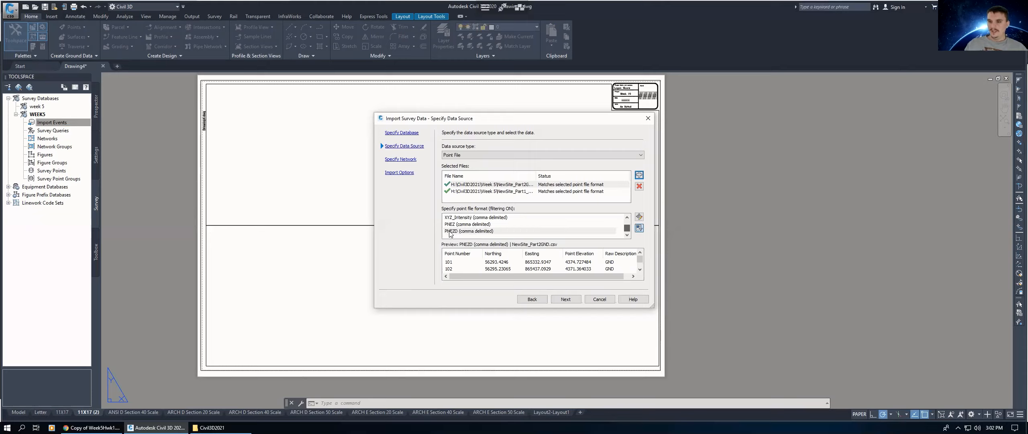
click(460, 234)
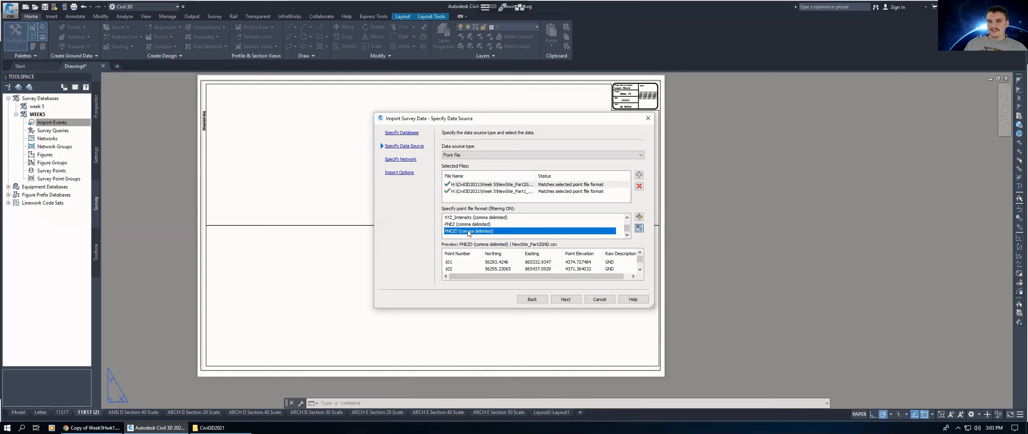
click(568, 302)
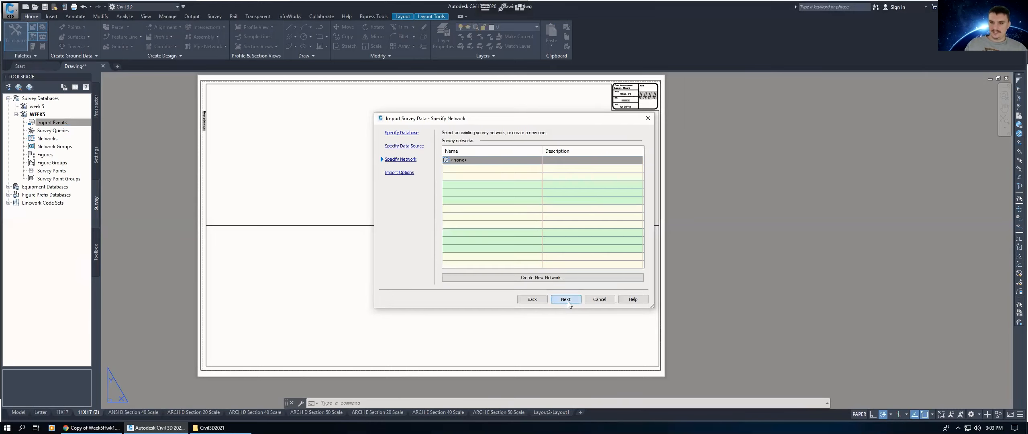
click(568, 302)
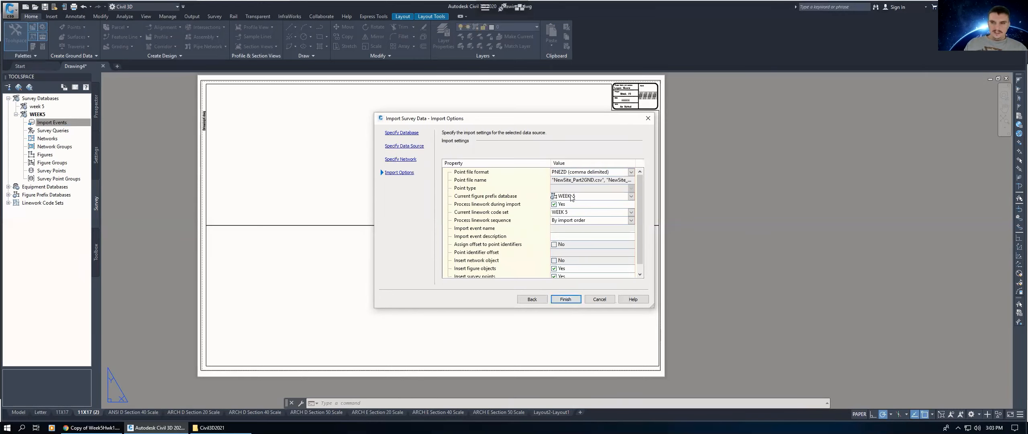
Step: Set the current figure prefix database to Sample, turn off linework processing during import, and finish the import
click(606, 196)
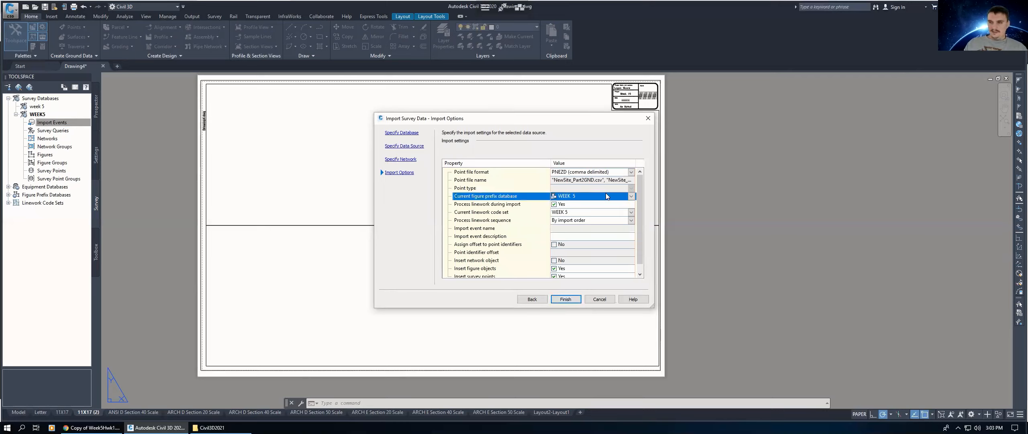
click(574, 197)
click(570, 211)
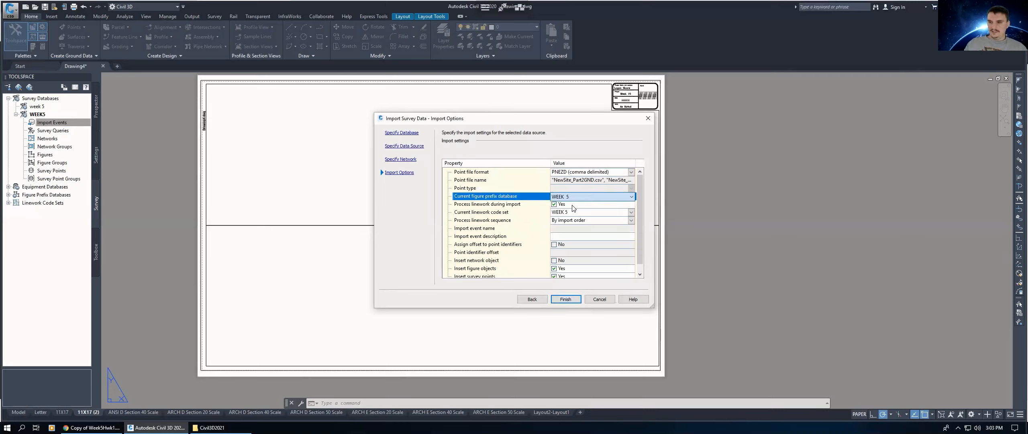
click(568, 212)
click(567, 219)
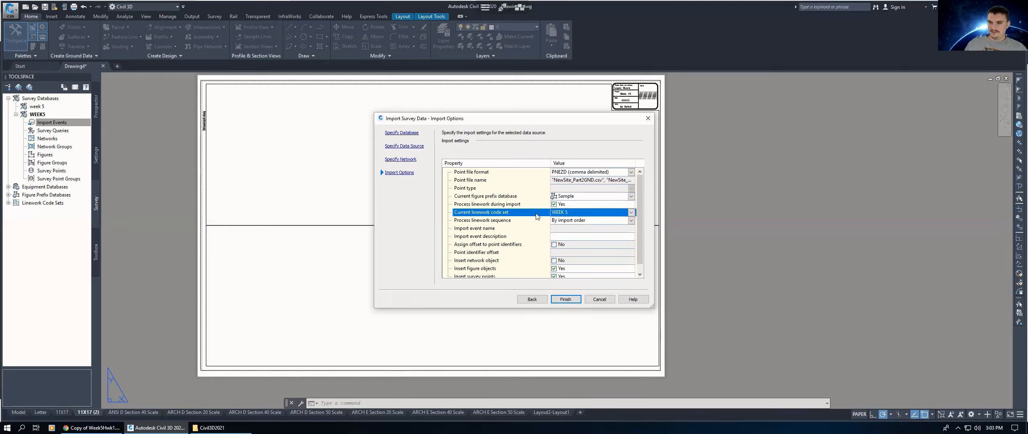
click(554, 204)
scroll(548, 239, down, 1)
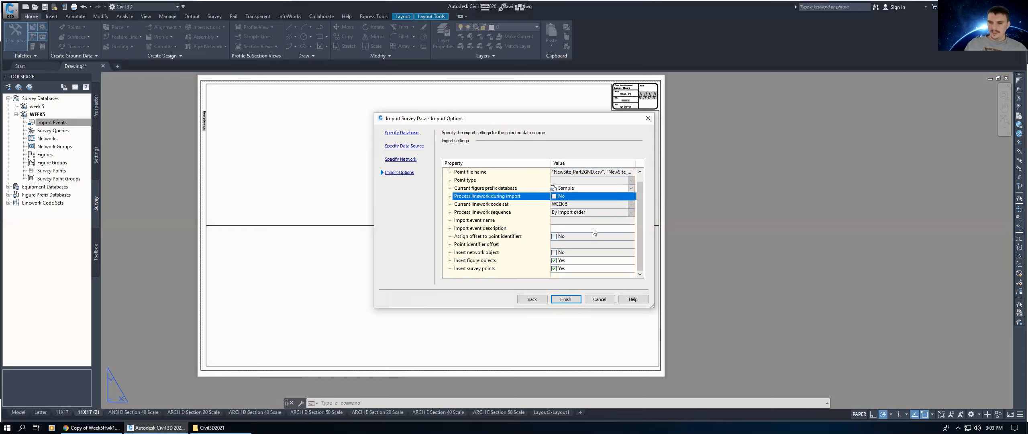
click(567, 299)
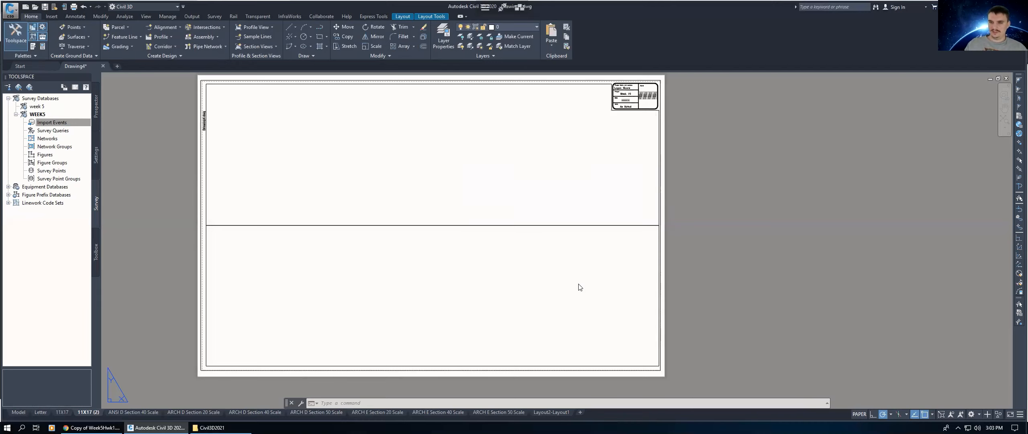
Step: Switch to model space and zoom to the drawing extents
click(18, 412)
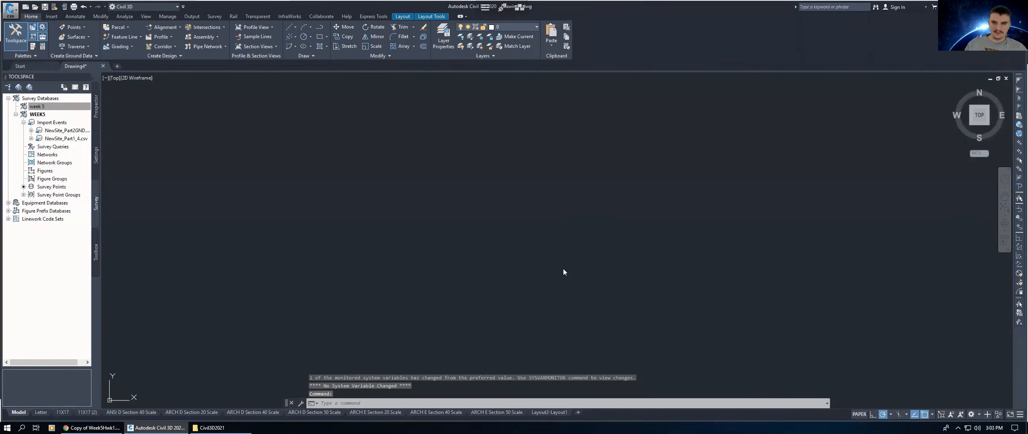
click(494, 216)
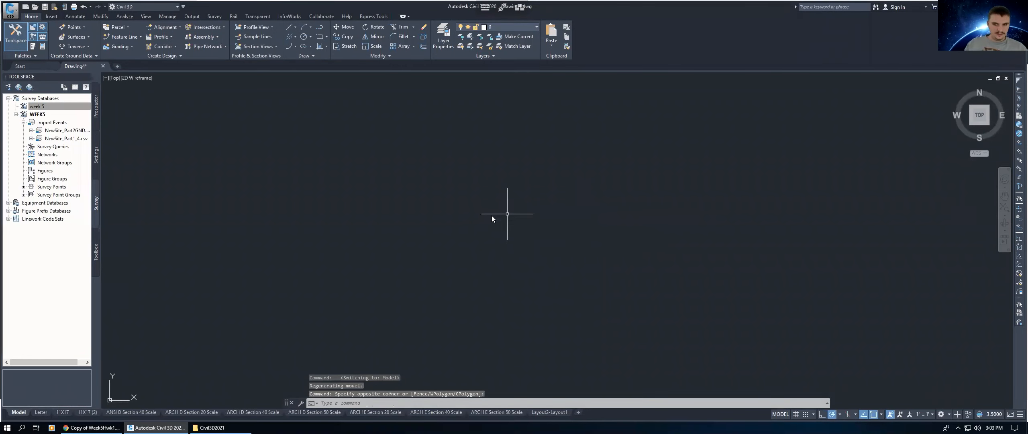
text(z)
key(Return)
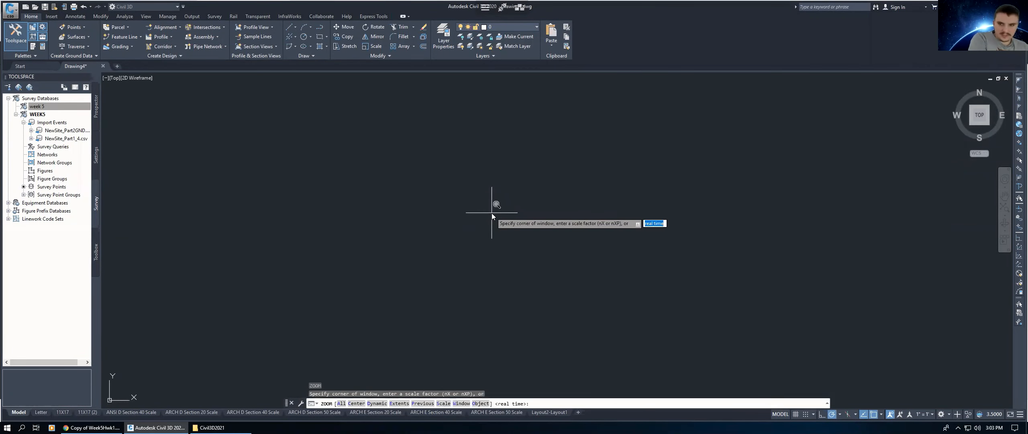
text(e)
key(Return)
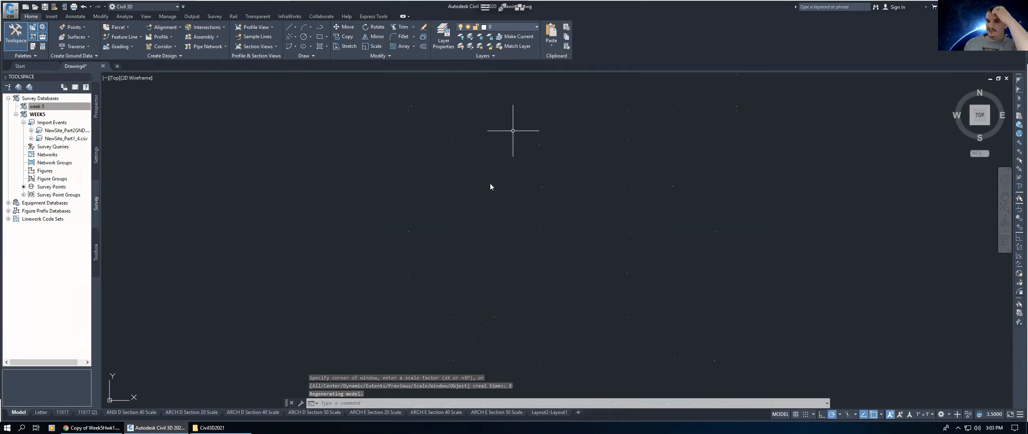
Step: Set the annotation scale to 1" = 80'
click(928, 414)
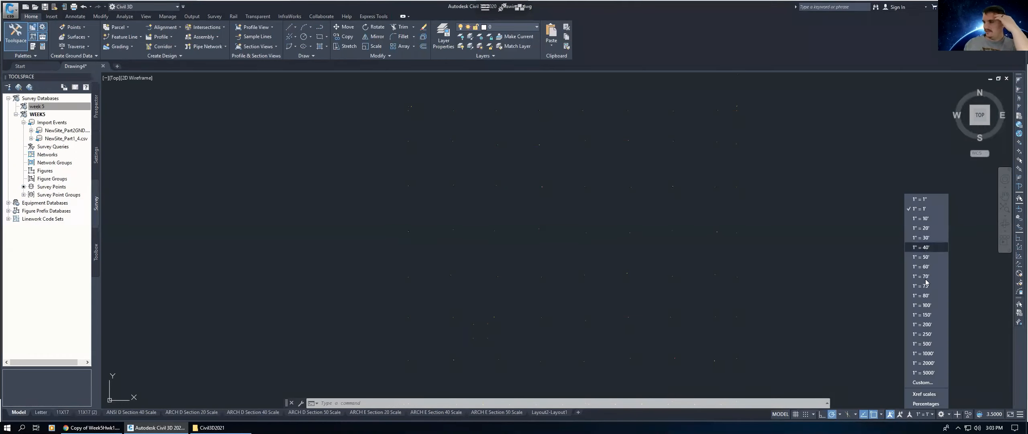
click(924, 296)
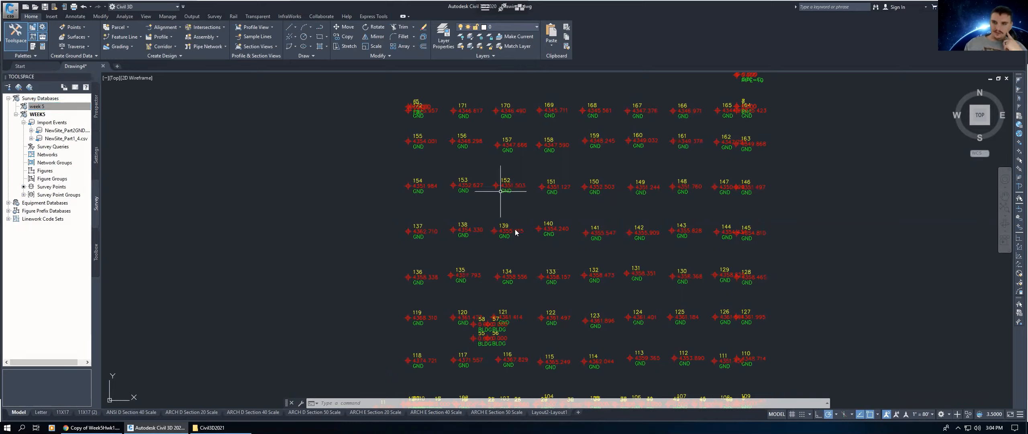
middle_drag(517, 227, 500, 208)
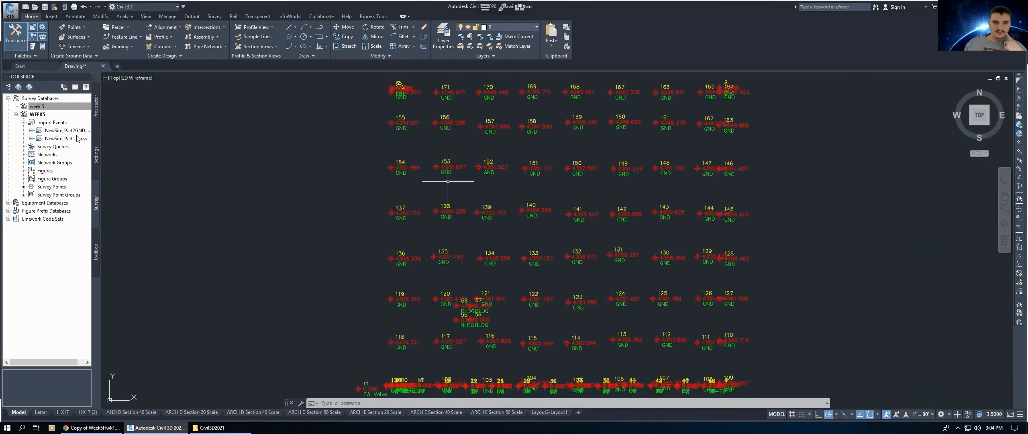
Step: Create a new TIN surface from the drawing's Surfaces collection and name it EG
click(96, 108)
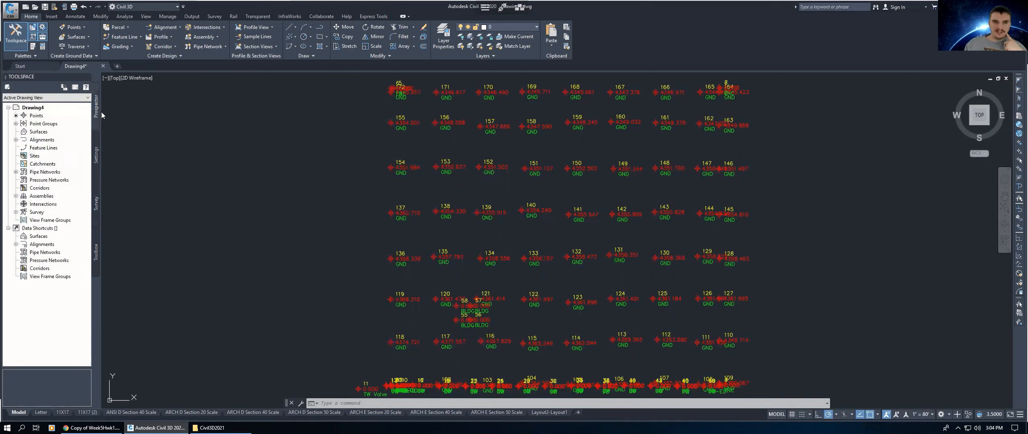
right_click(38, 132)
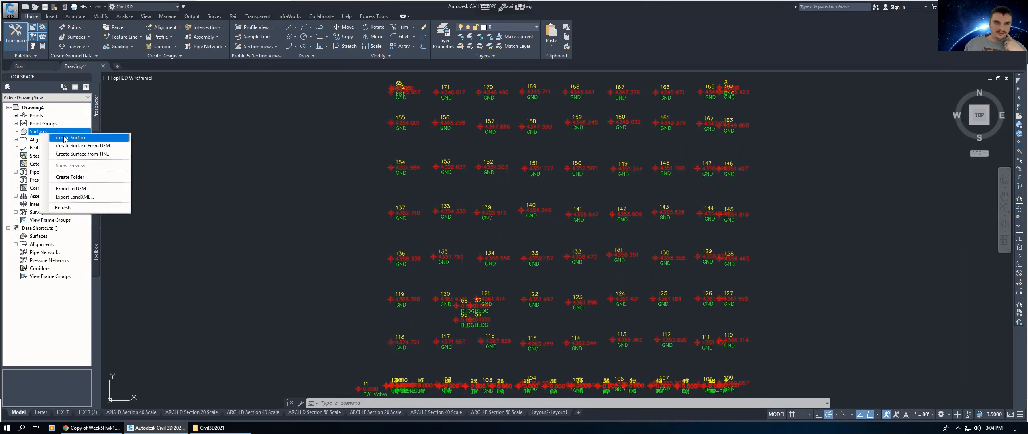
click(63, 138)
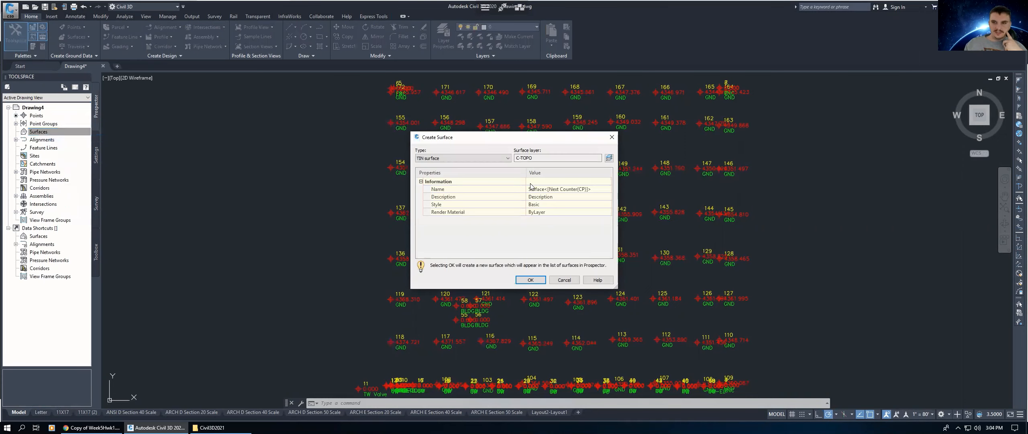
click(551, 190)
key(ctrl+a)
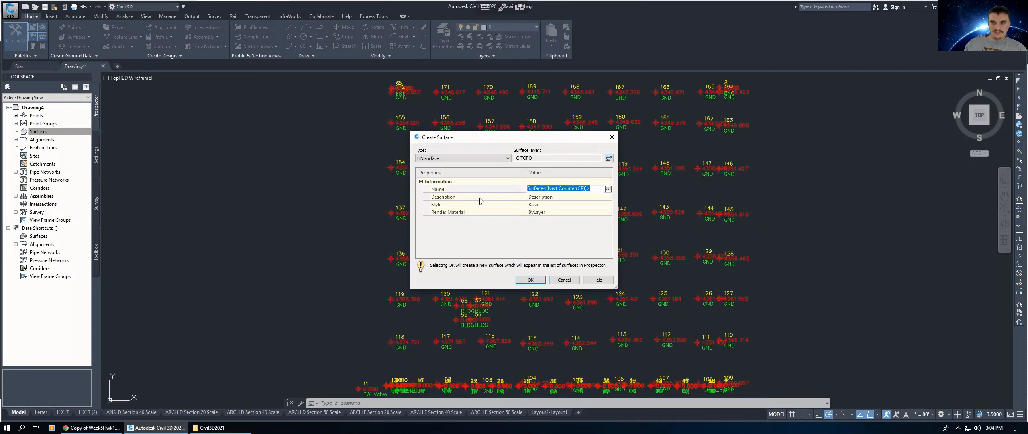
text(EG)
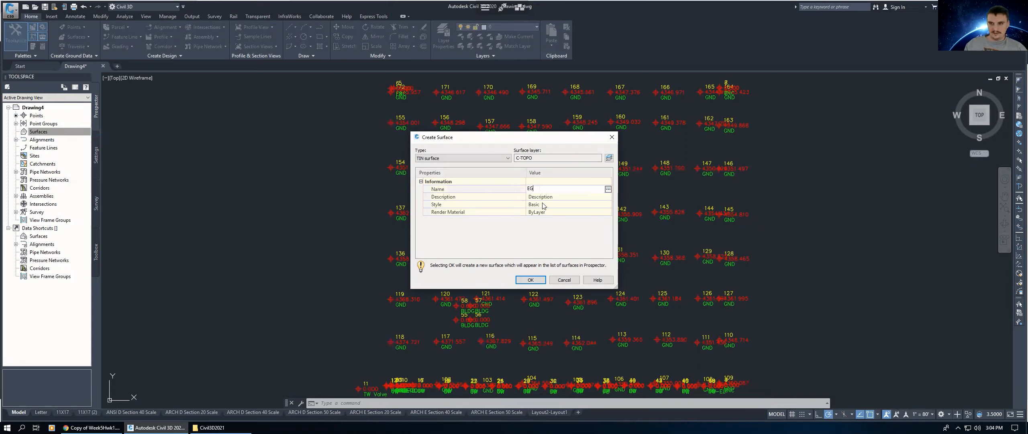
key(Return)
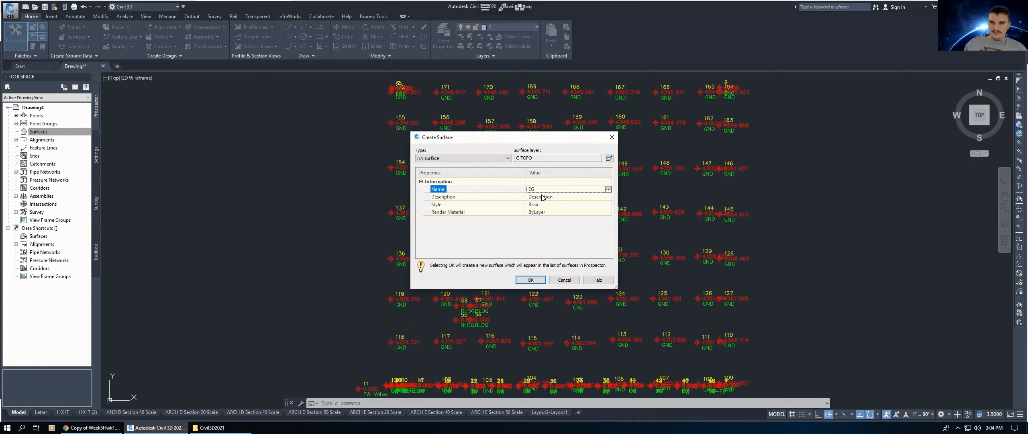
Step: Edit the surface's Basic style display settings and set the major contour colour to 42
click(548, 207)
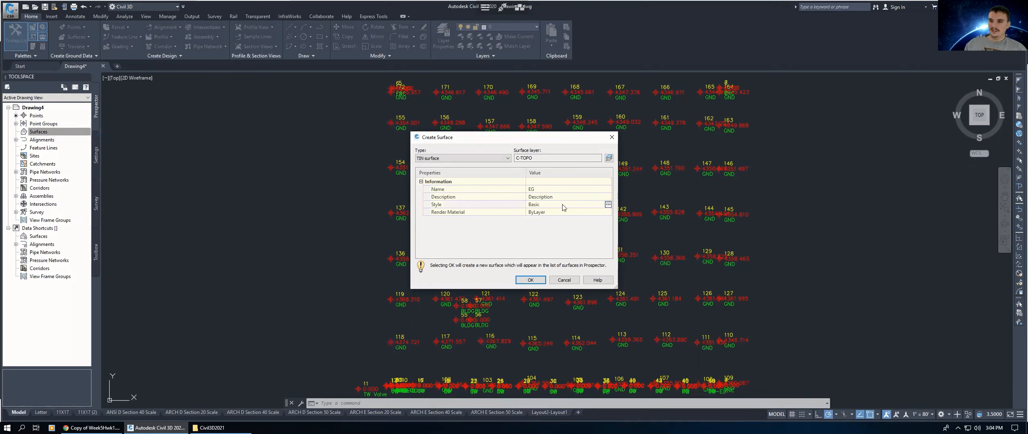
click(608, 205)
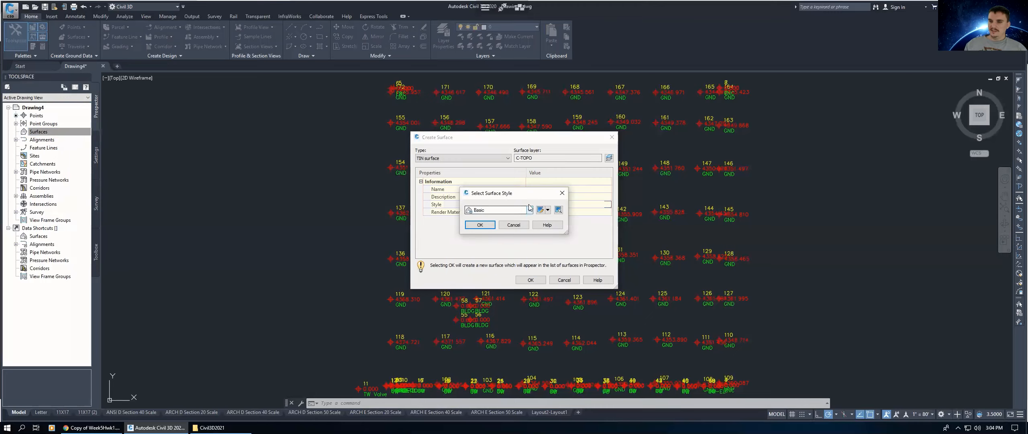
click(548, 209)
click(563, 236)
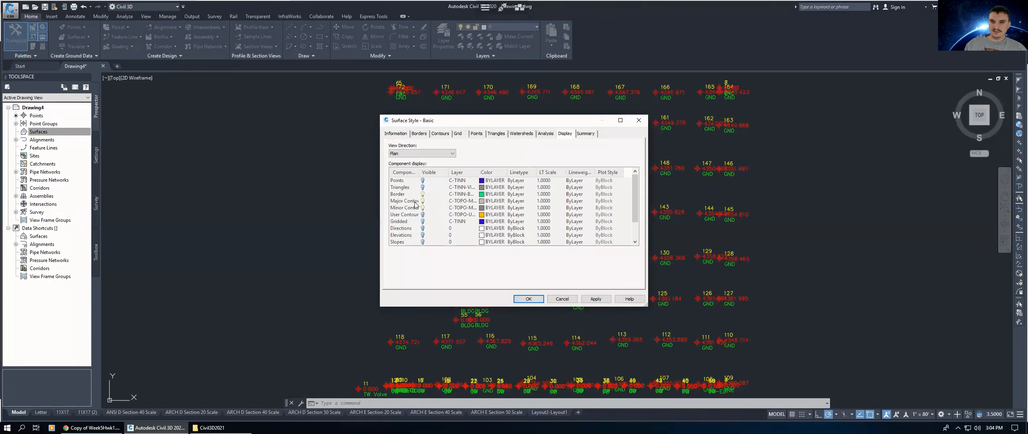
click(551, 136)
click(569, 135)
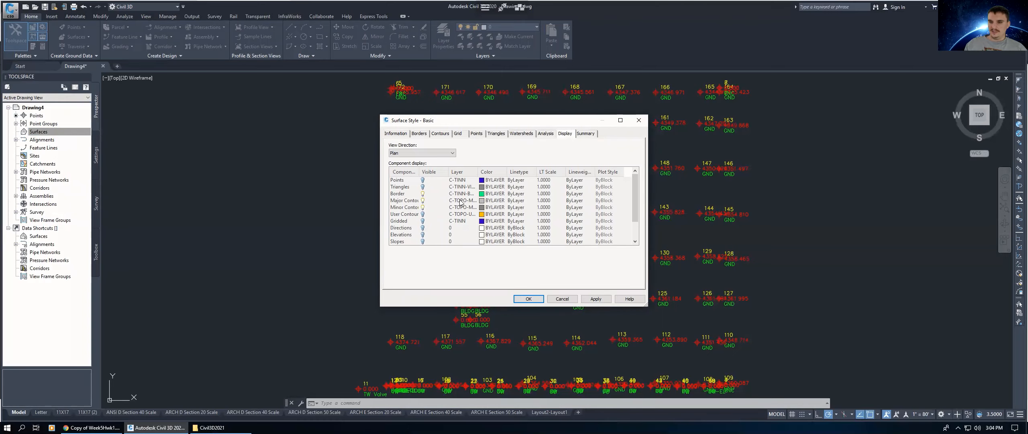
click(484, 204)
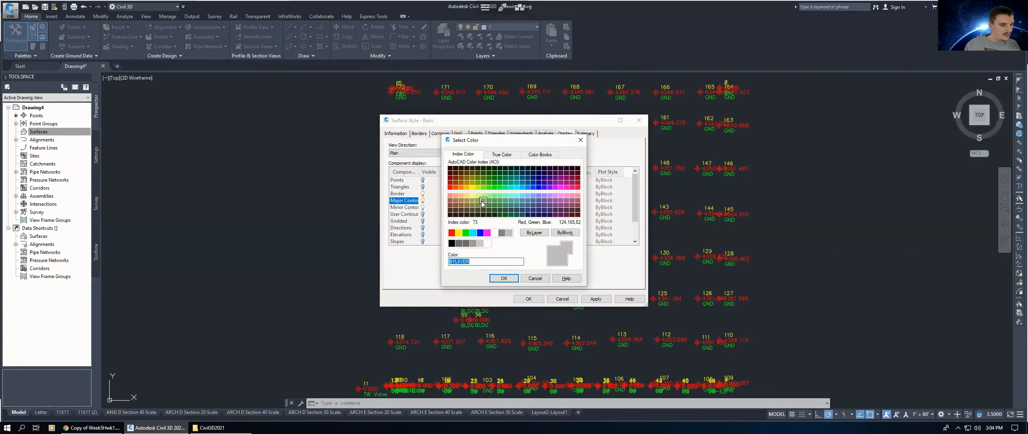
text(42)
click(500, 279)
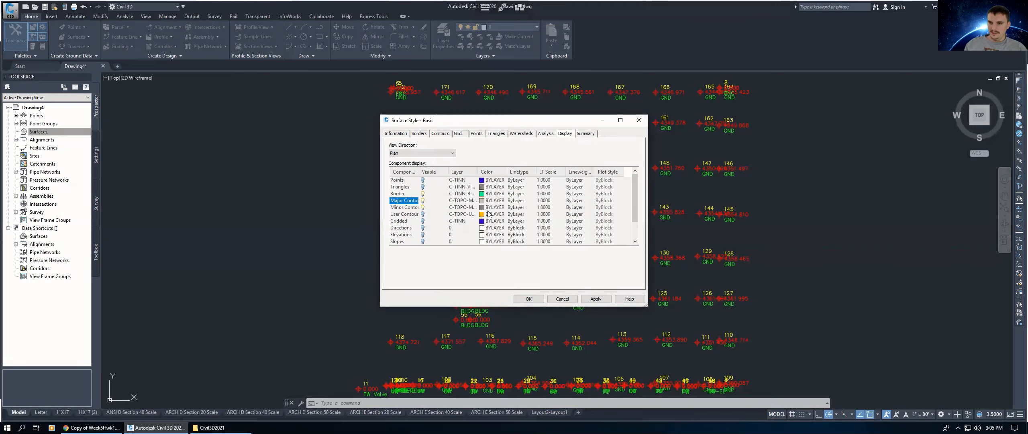
Step: Set the minor contour colour to 52, close the style dialogs, and finish creating the EG surface
click(482, 208)
click(482, 208)
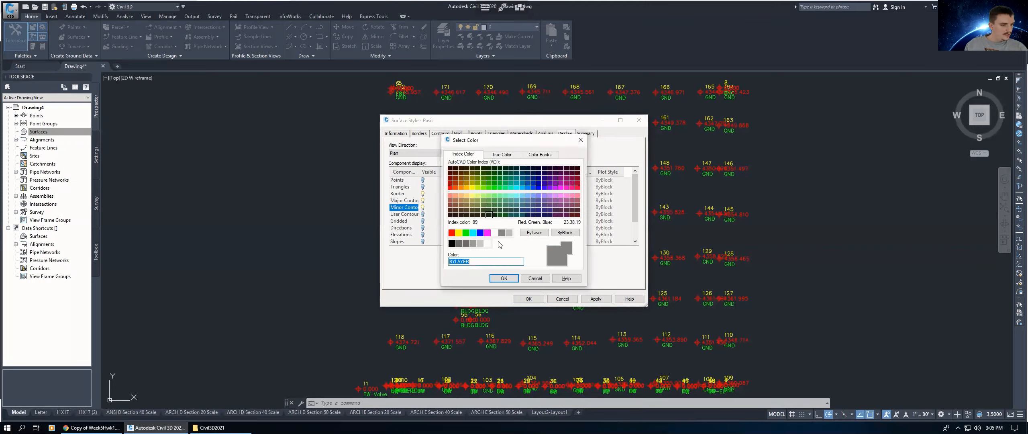
text(52)
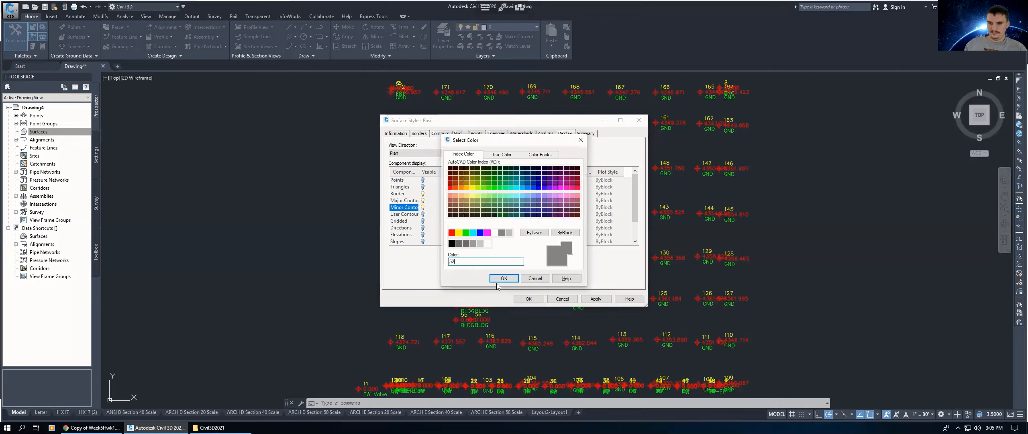
click(505, 279)
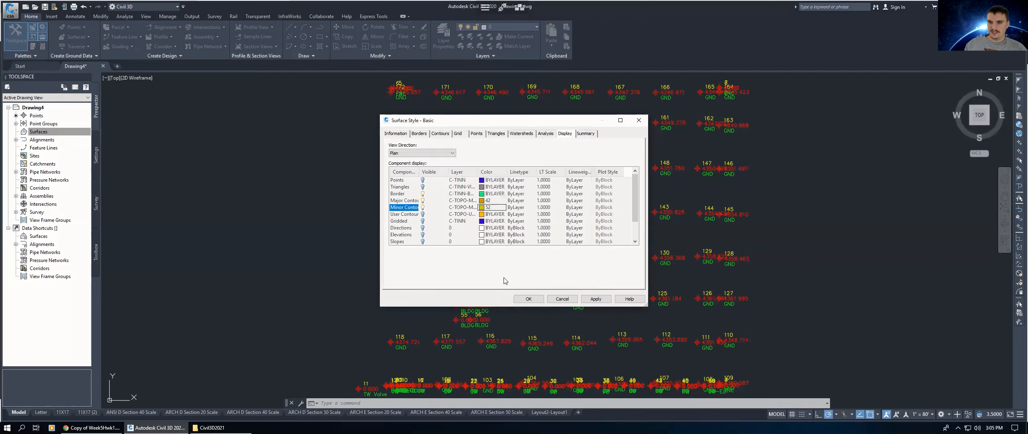
click(530, 298)
click(480, 225)
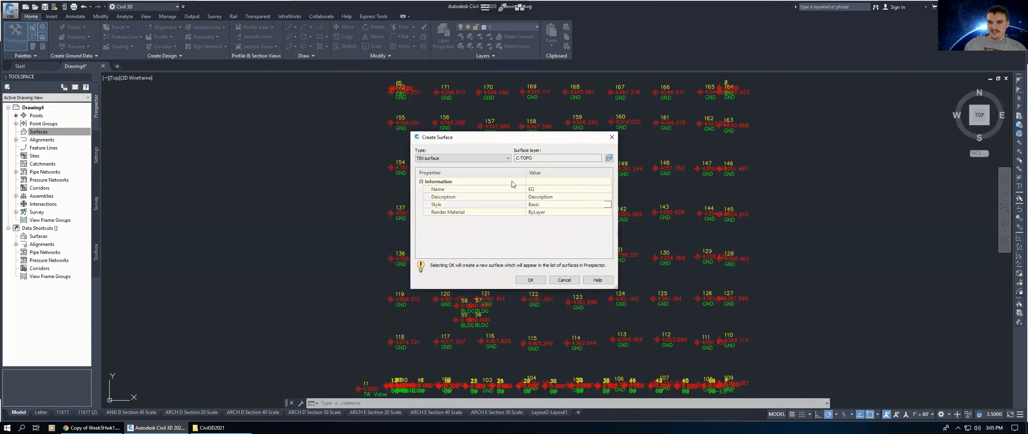
click(530, 280)
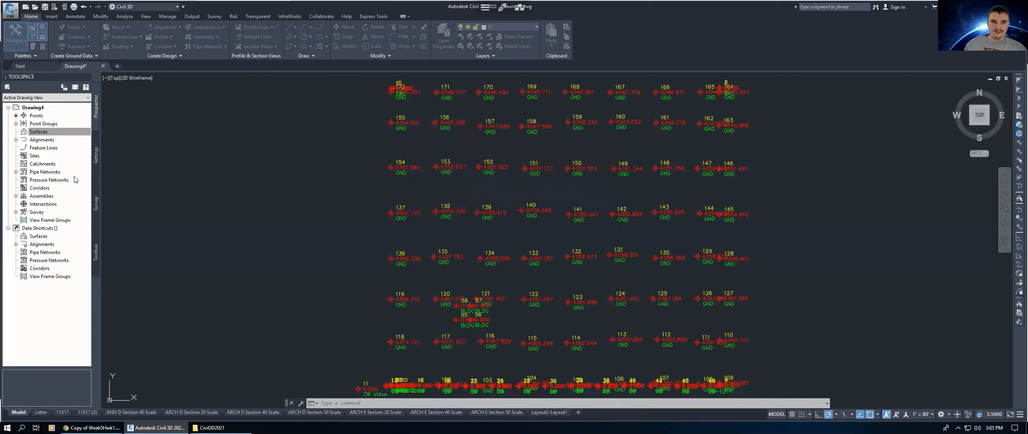
Step: Add the NewSite_Part2GND.csv point group to the EG surface definition
click(17, 131)
click(16, 132)
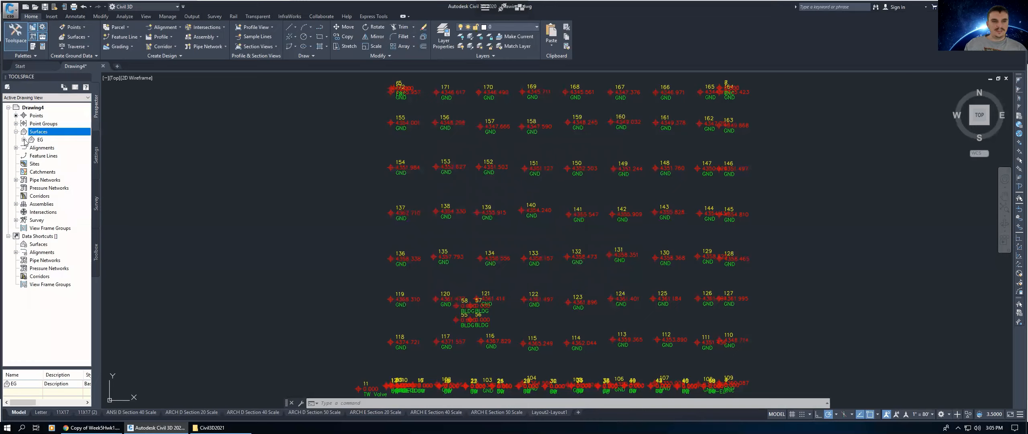
click(23, 139)
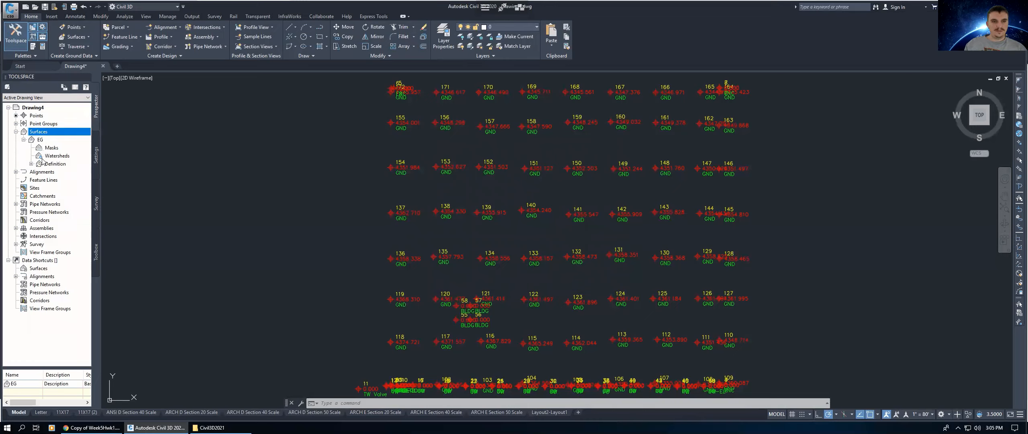
click(32, 164)
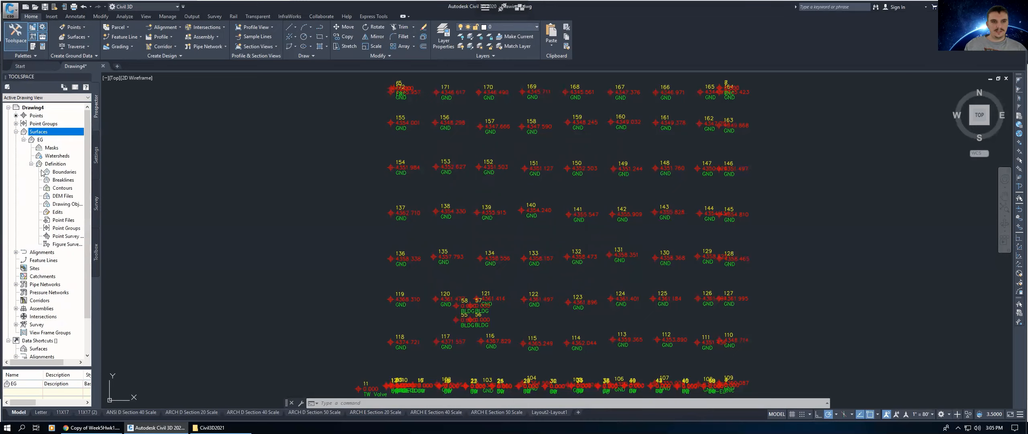
click(67, 228)
right_click(67, 228)
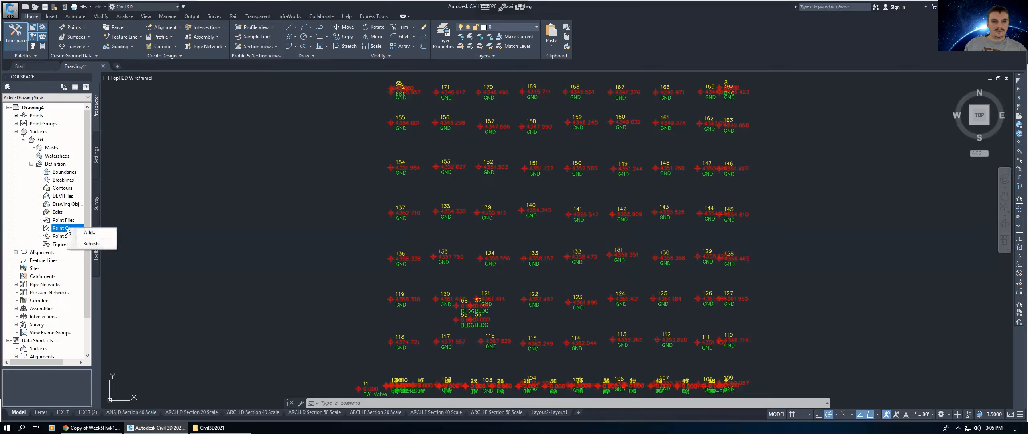
click(88, 232)
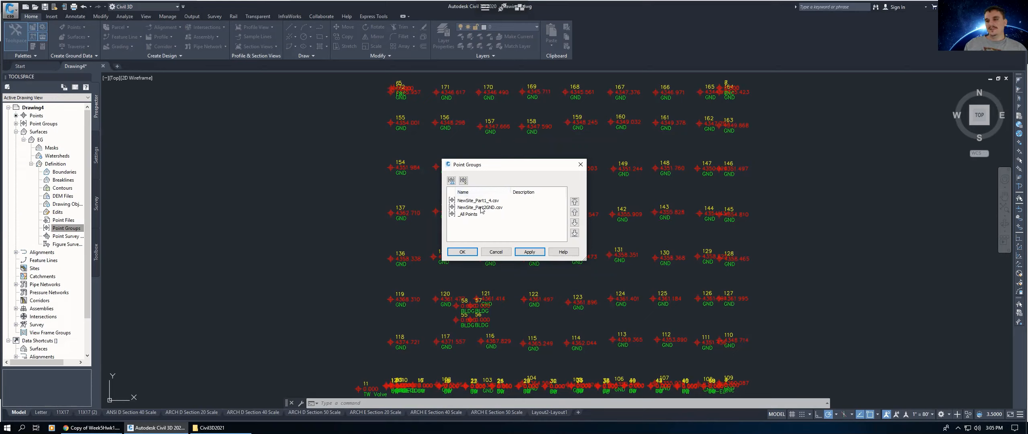
click(484, 208)
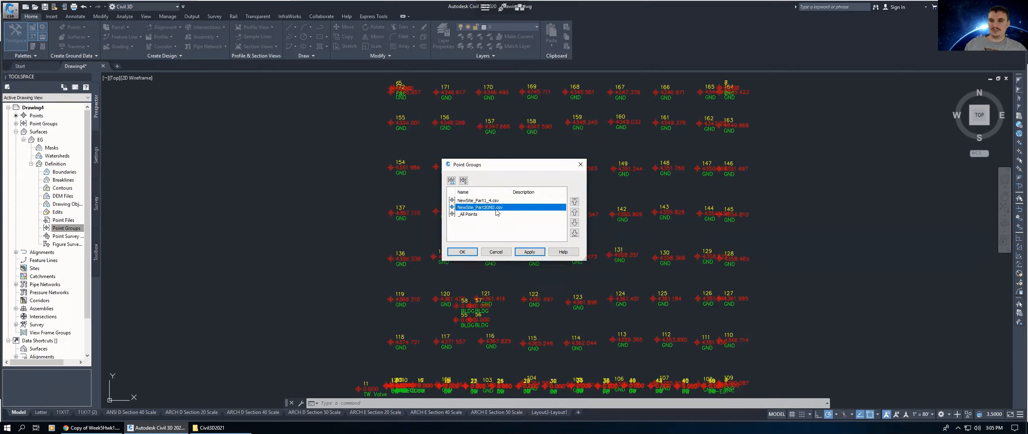
click(463, 252)
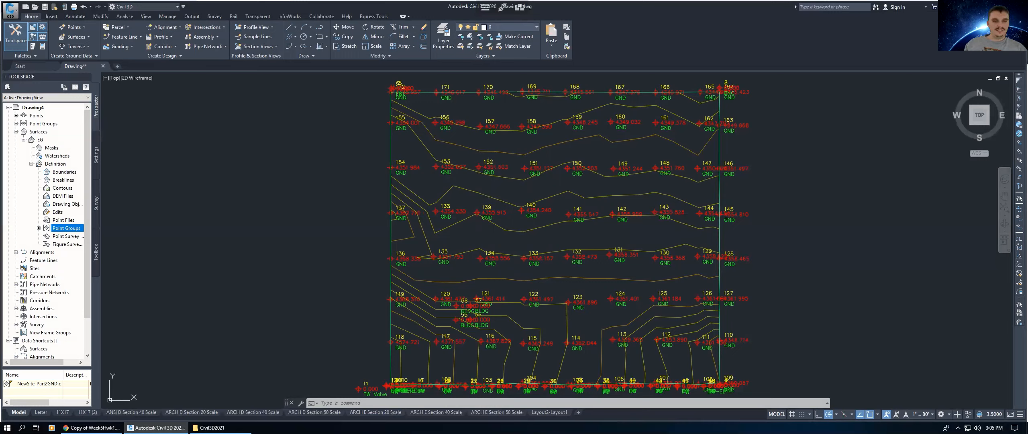
Step: Create a new survey linework code set named WEEK5
click(97, 203)
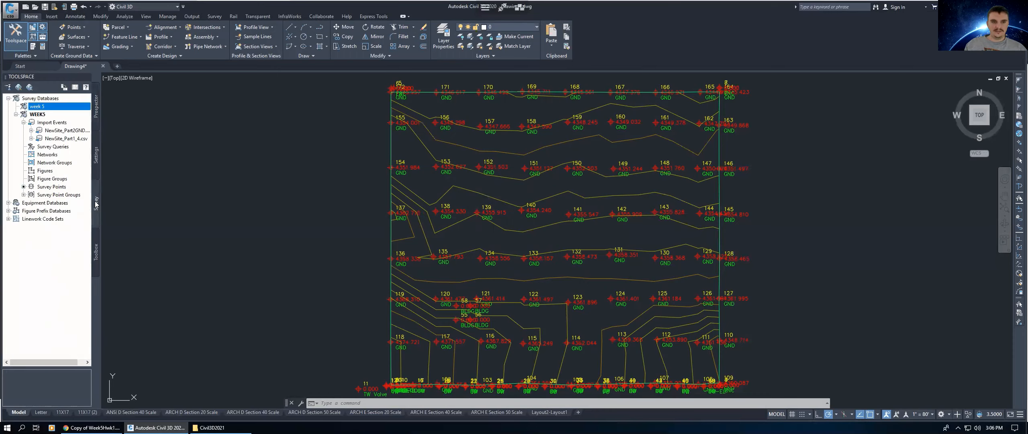
click(33, 219)
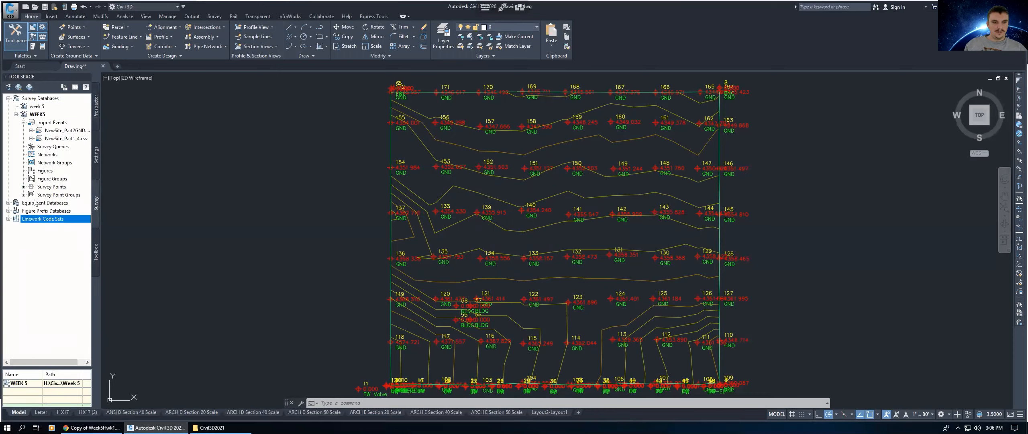
right_click(37, 219)
click(58, 222)
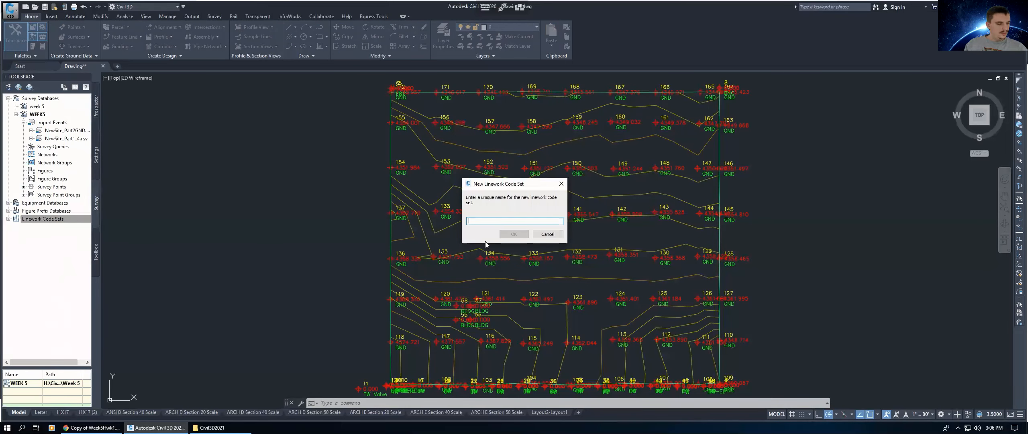
text(WEEK5)
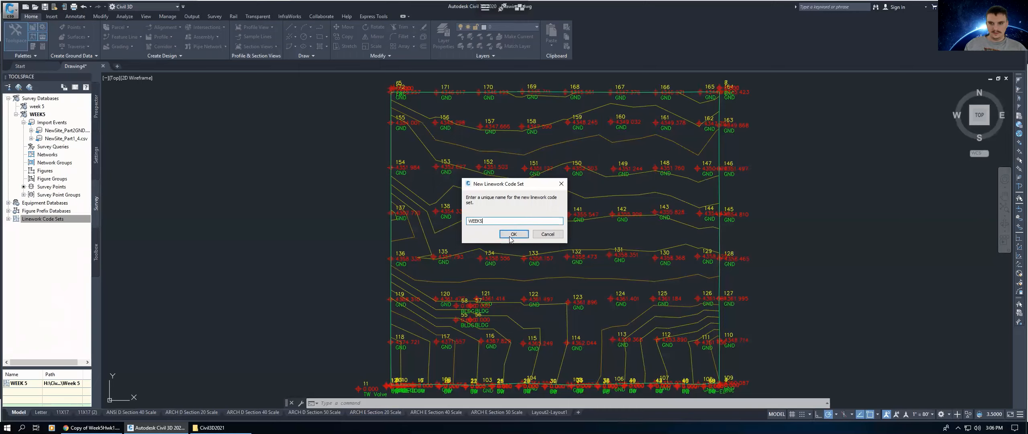
click(511, 237)
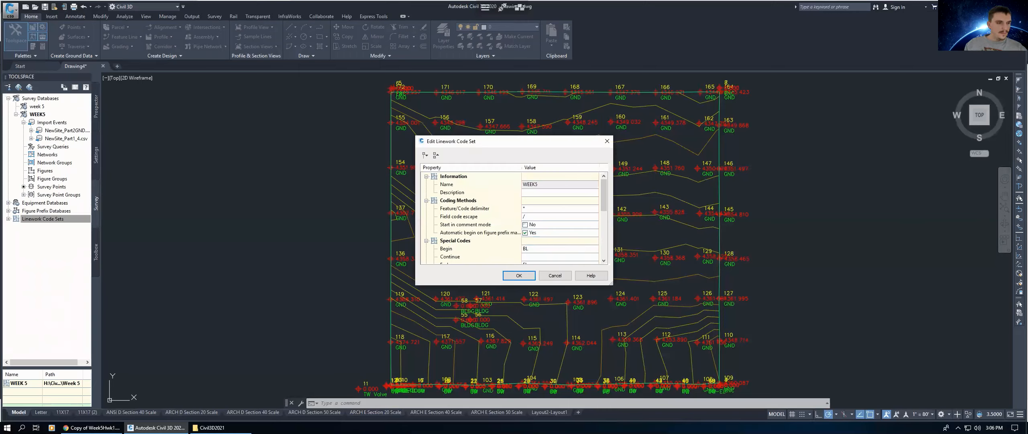
Step: Review the Feature/Code delimiter and Field code escape settings of the WEEK5 linework code set
click(536, 210)
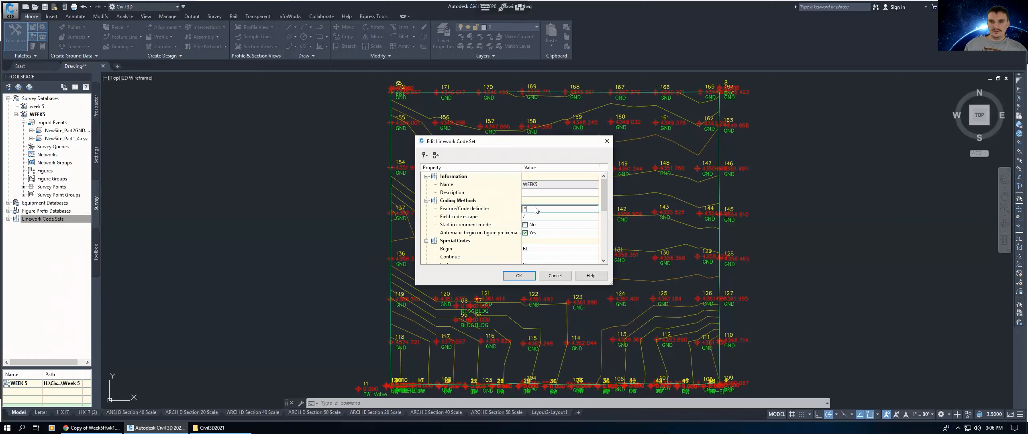
drag(531, 210, 506, 210)
key(Return)
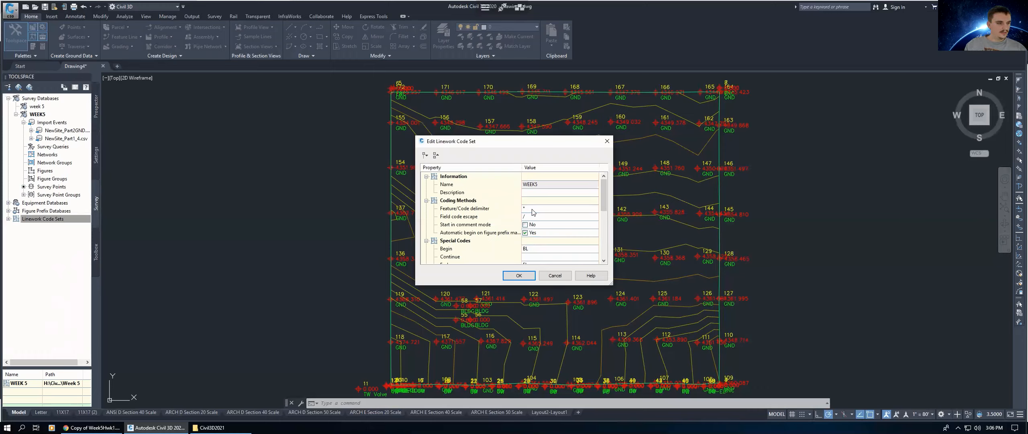
click(537, 217)
click(605, 211)
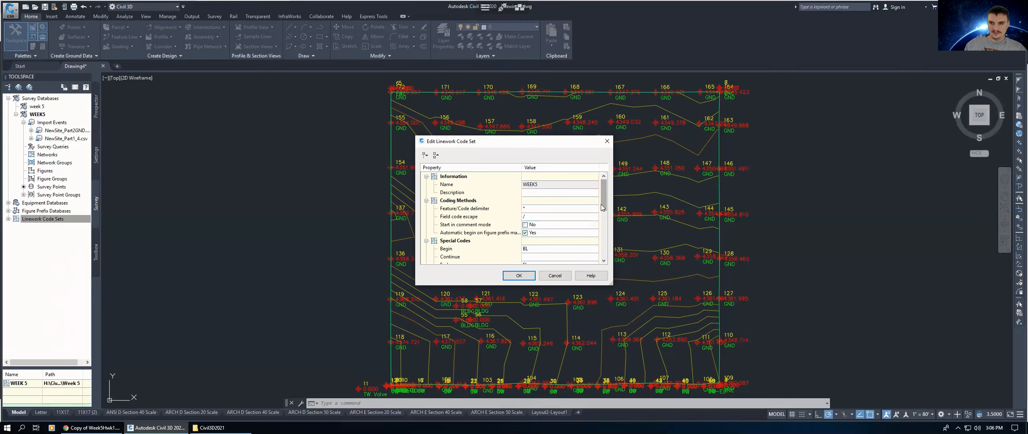
Step: Review the special and line segment codes, then save the WEEK5 linework code set
scroll(604, 198, down, 7)
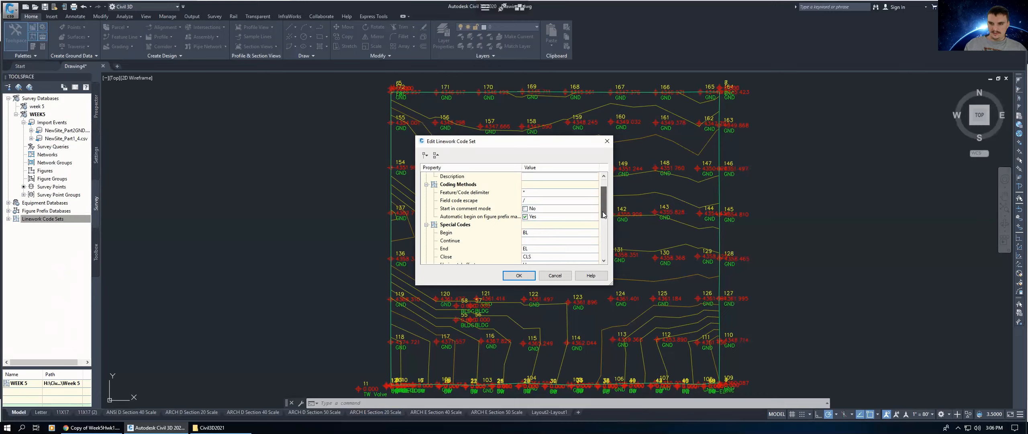
scroll(603, 213, up, 5)
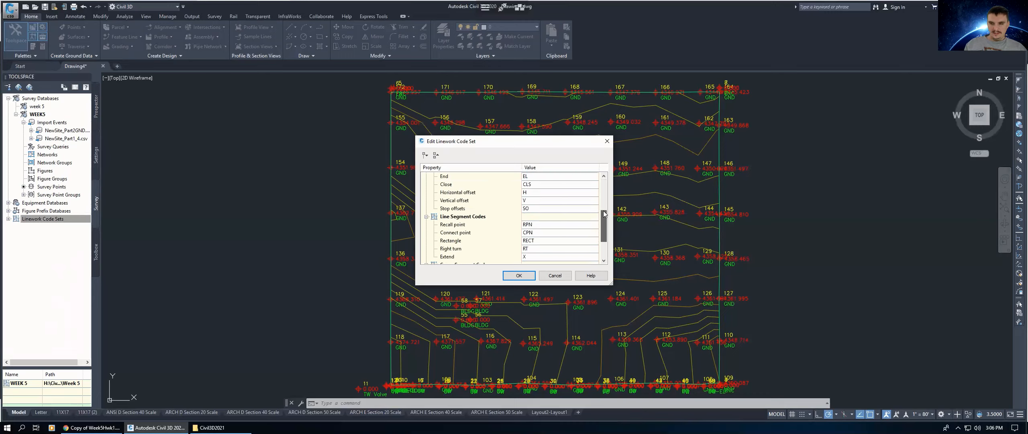
scroll(602, 204, up, 1)
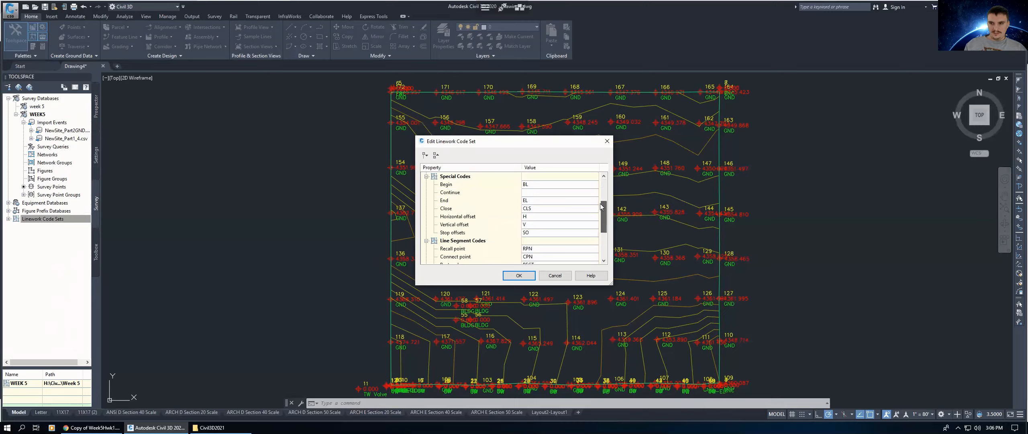
click(535, 201)
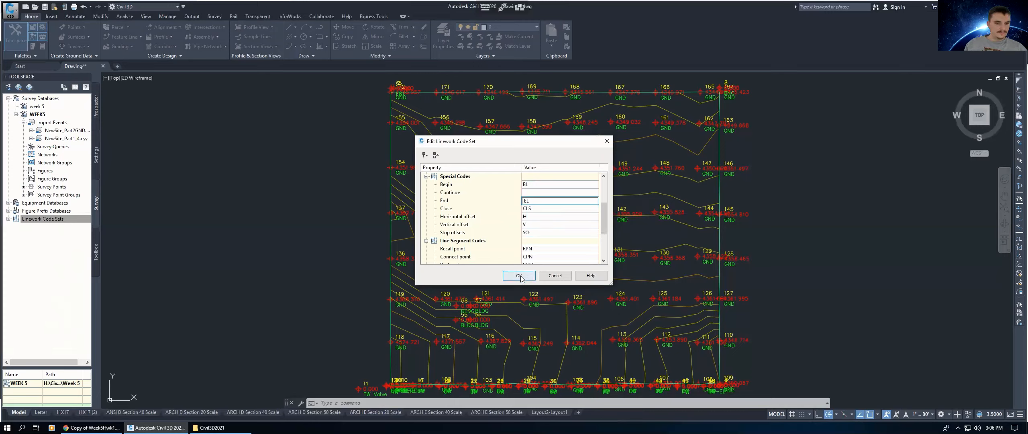
click(529, 185)
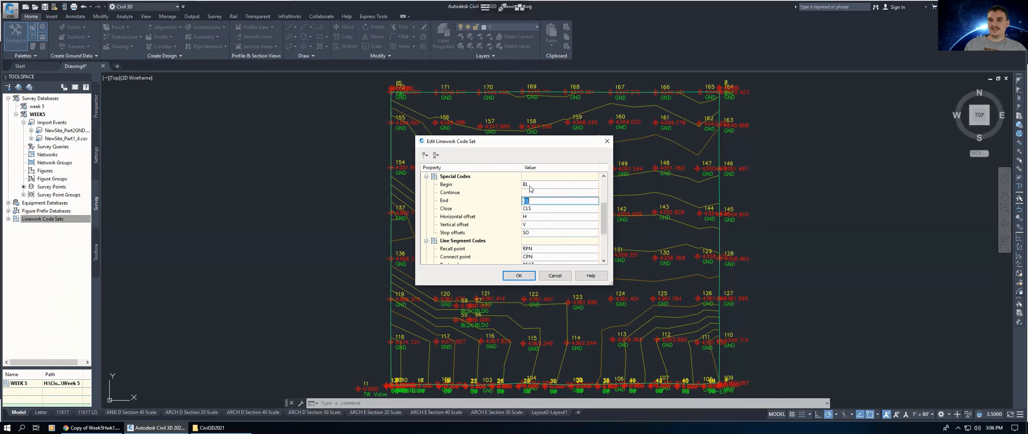
click(604, 210)
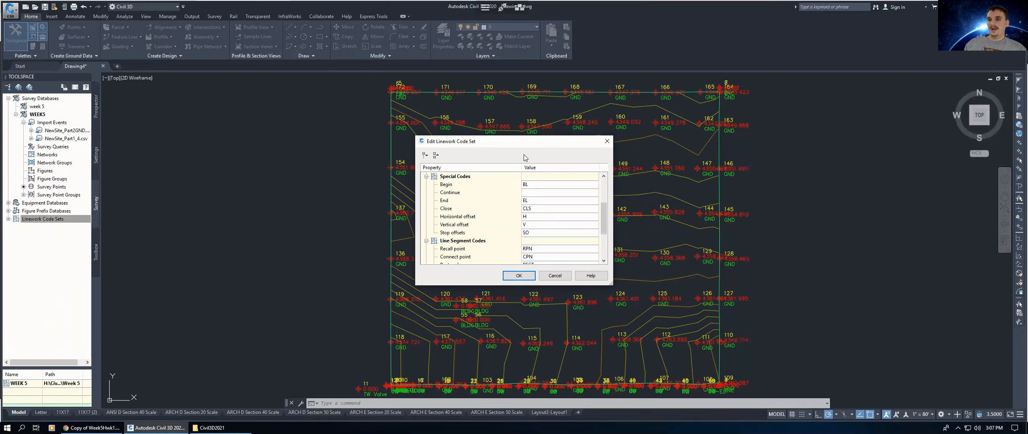
drag(520, 145, 528, 141)
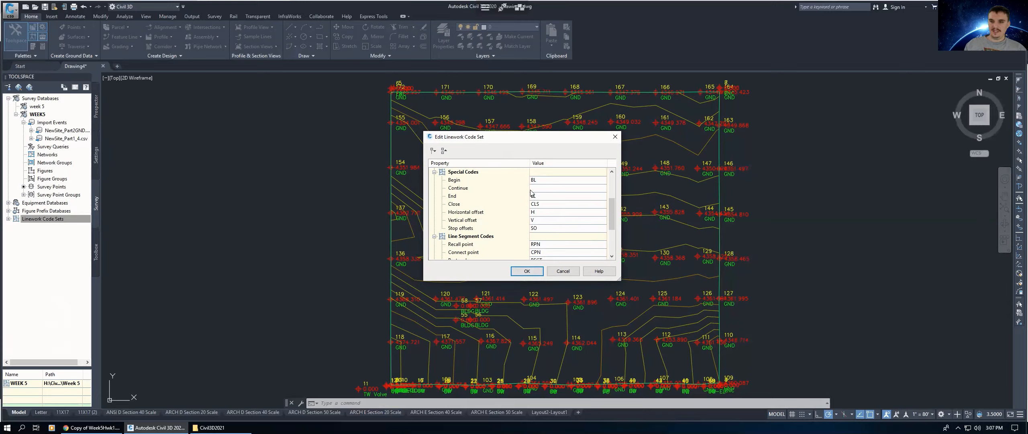
click(612, 184)
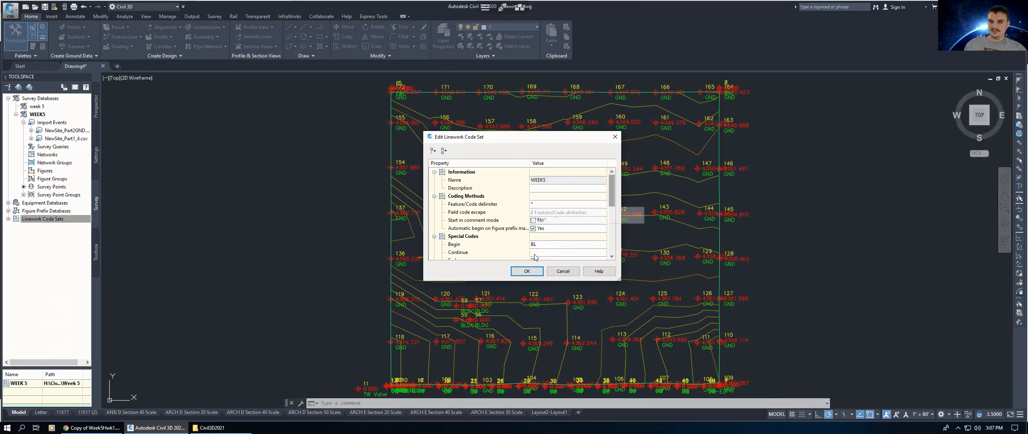
click(527, 272)
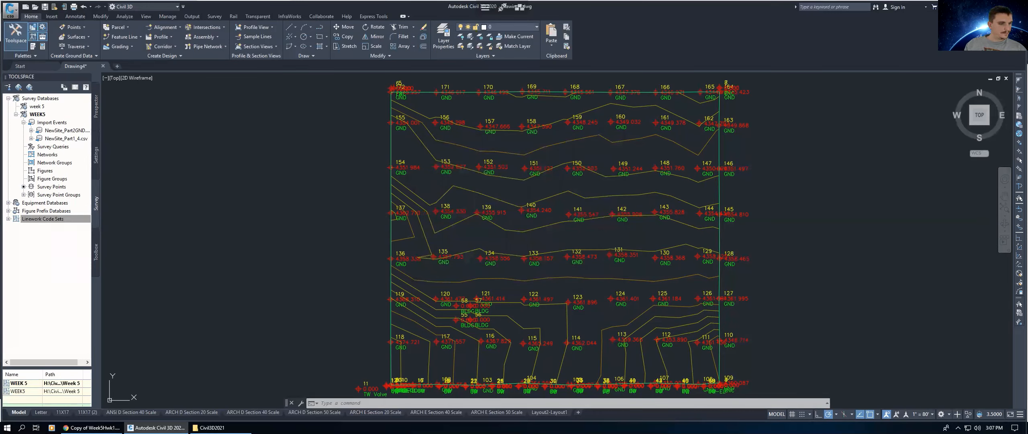
Step: Create a new figure prefix database named WEEK5
click(45, 212)
right_click(45, 212)
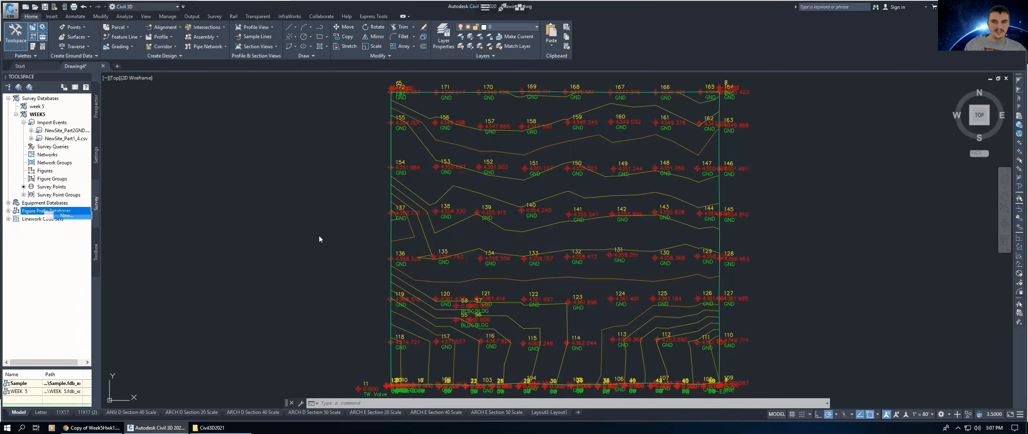
text(WEEK5)
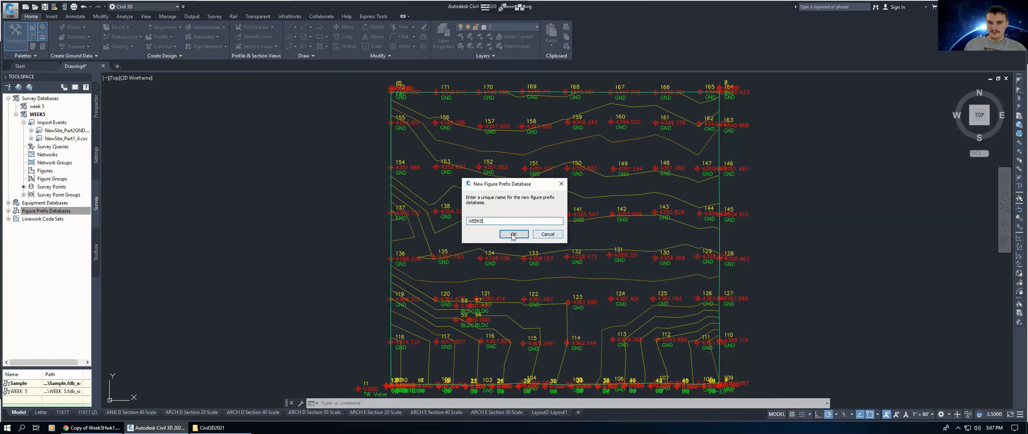
click(513, 235)
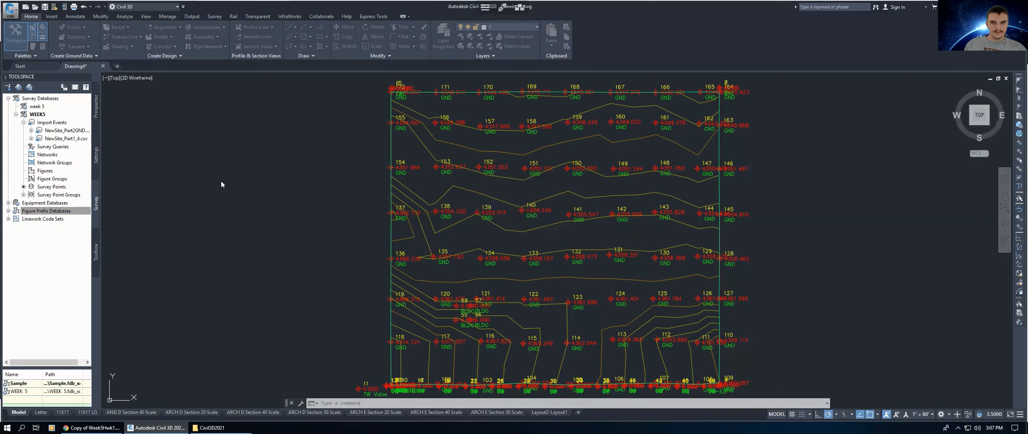
Step: Open the WEEK5 figure prefix database manager and add a new figure prefix
click(8, 211)
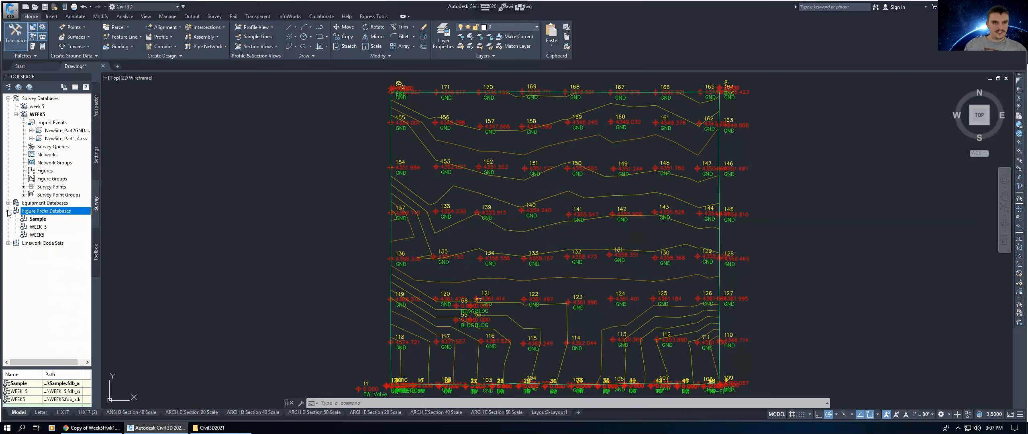
click(40, 234)
right_click(39, 234)
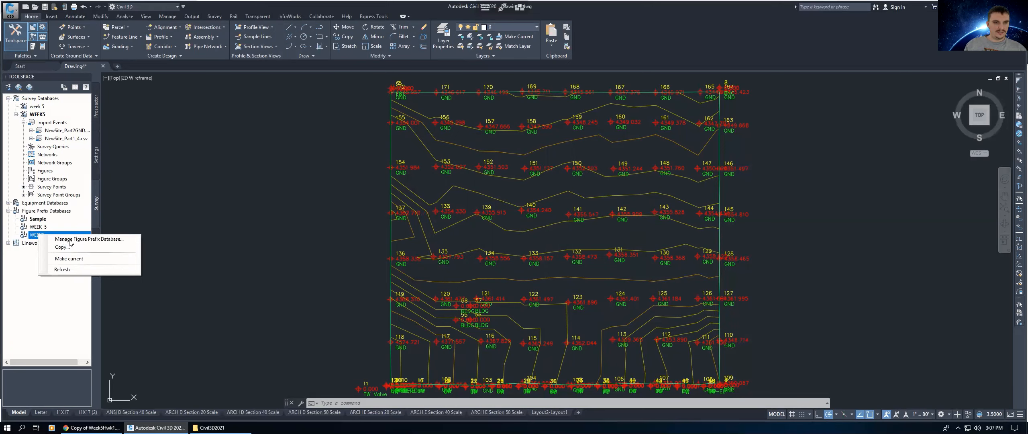
click(71, 241)
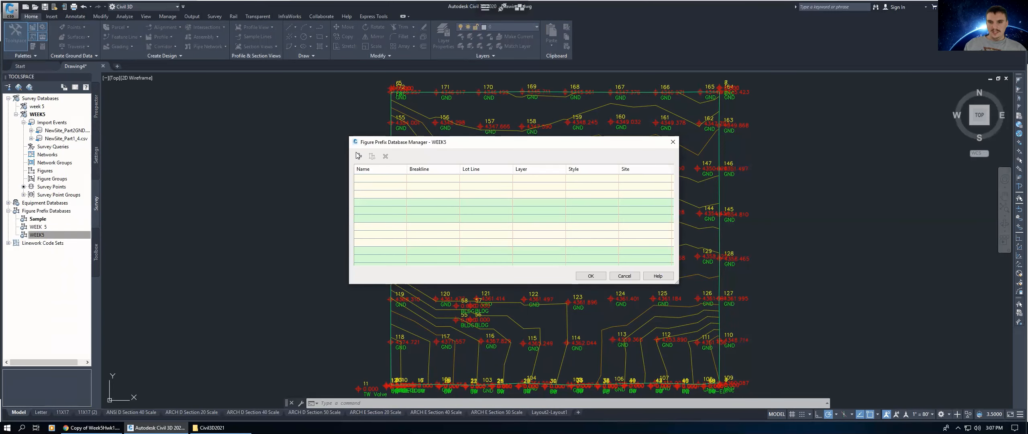
click(359, 157)
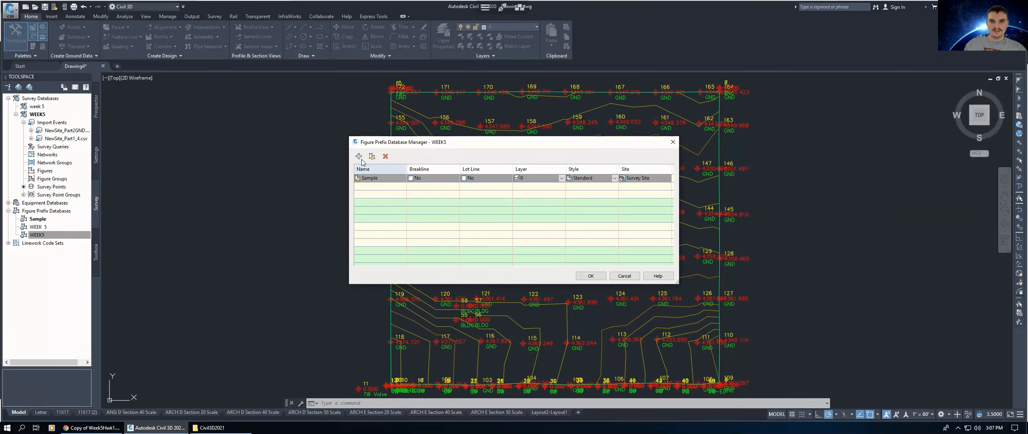
Step: Name the new figure prefix 2" BRASS CAP
double_click(380, 178)
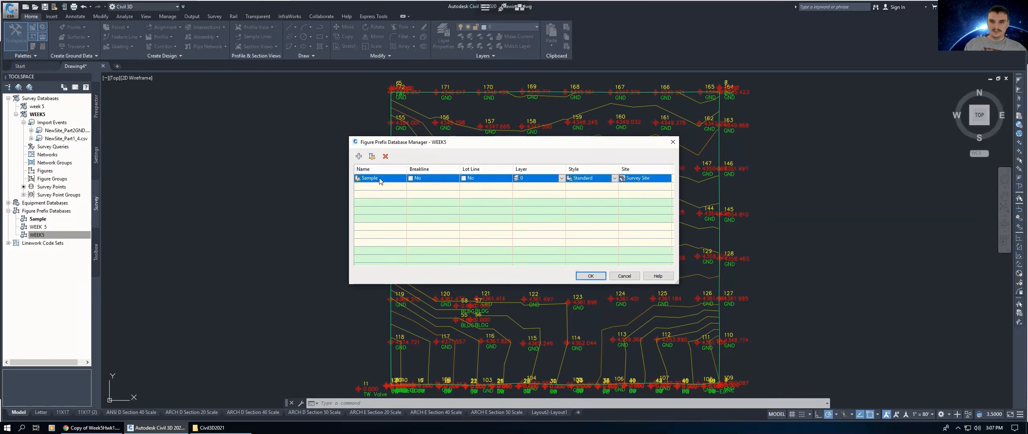
text(2)
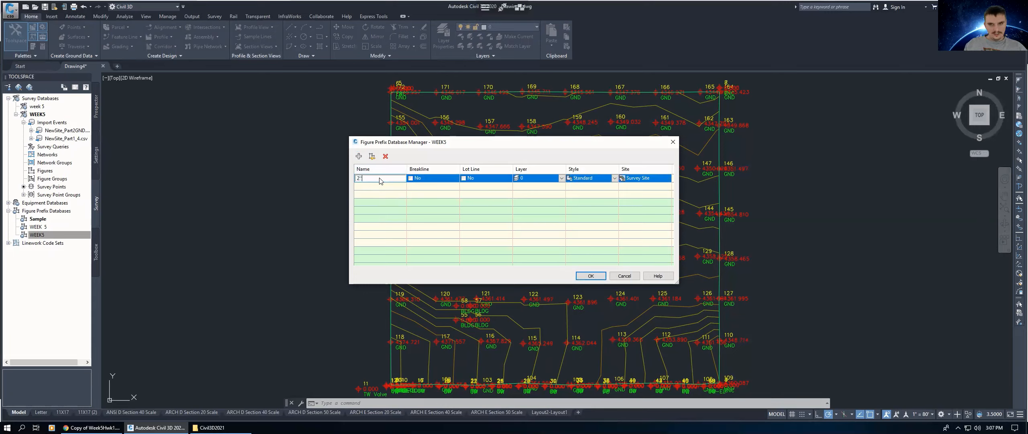
key(BackSpace)
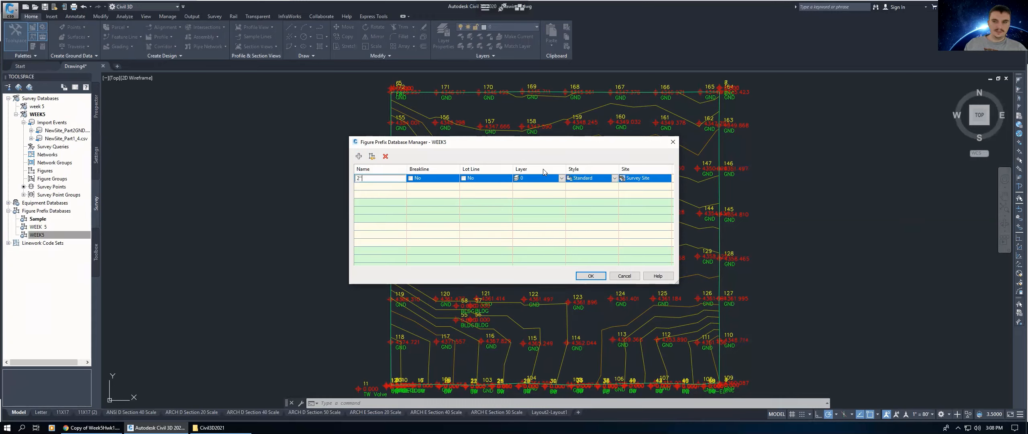
click(533, 180)
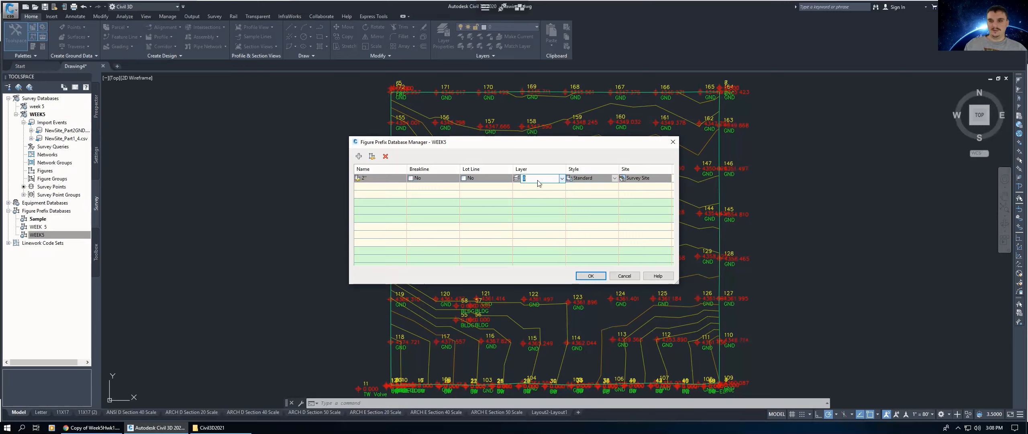
click(562, 178)
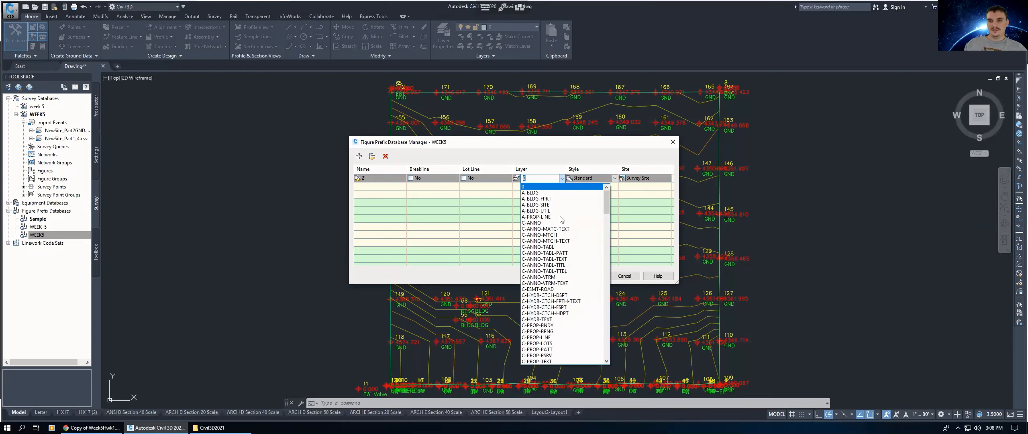
scroll(609, 208, down, 3)
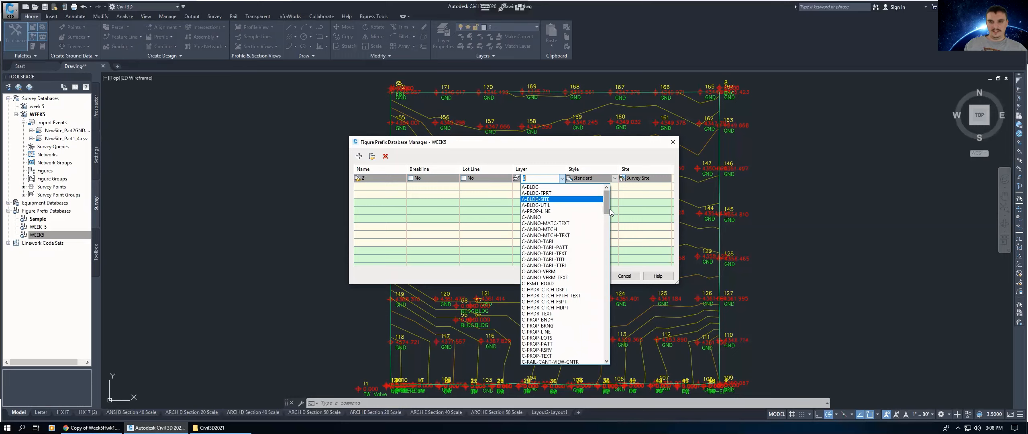
click(381, 178)
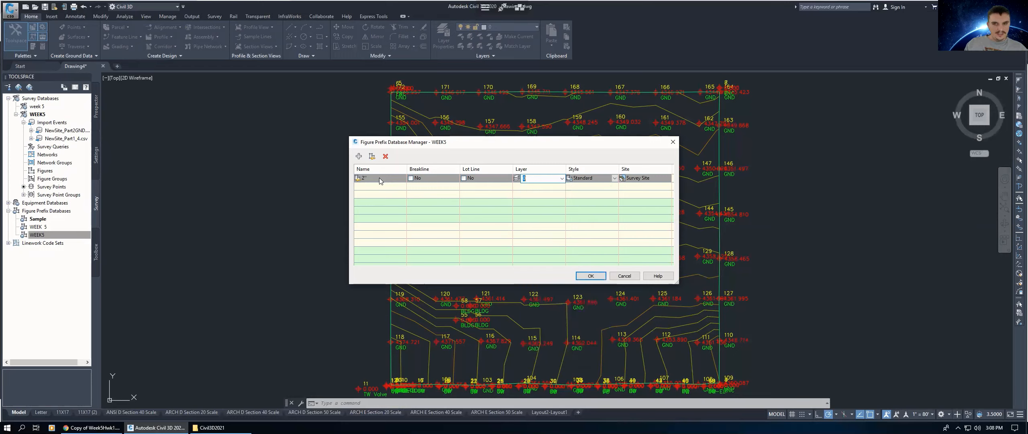
click(379, 177)
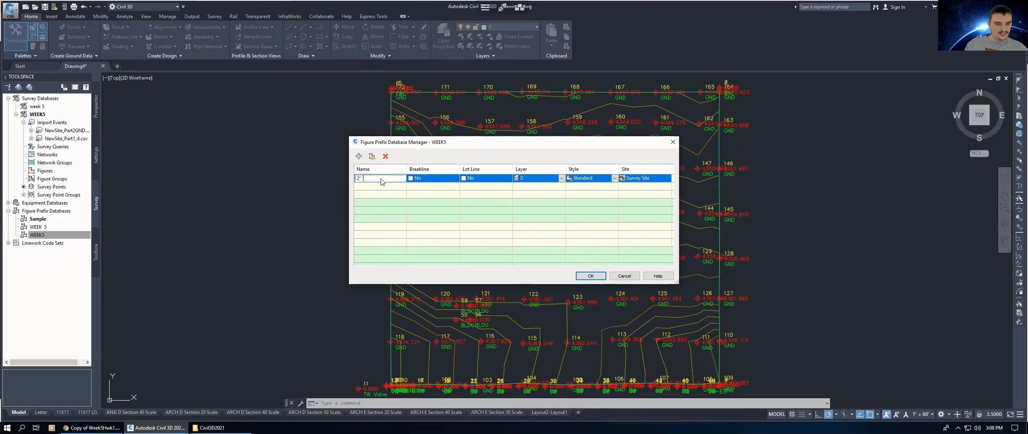
text(BRASS CAP)
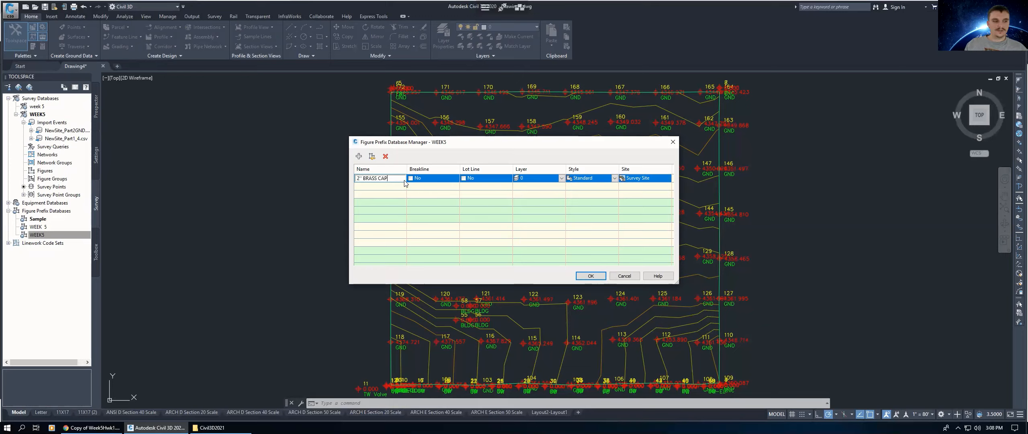
Step: Set the 2" BRASS CAP prefix's layer to EX_BRASS AND AL CAPS
click(545, 178)
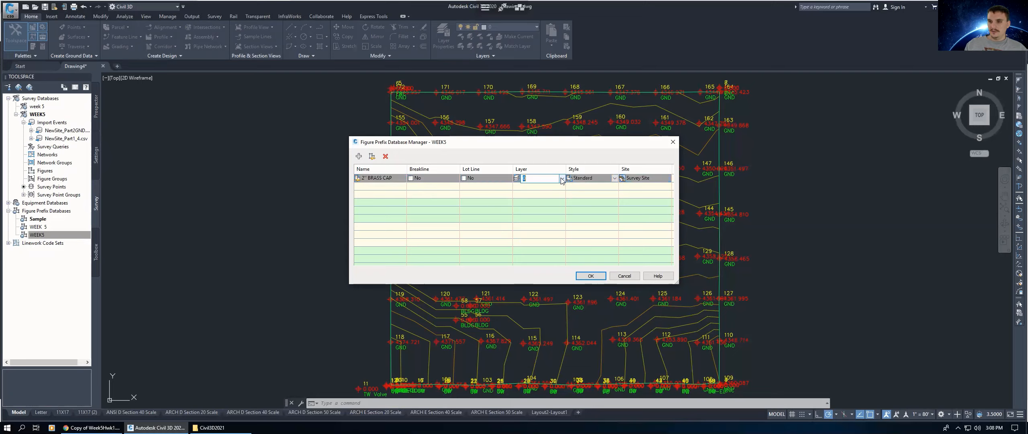
click(561, 178)
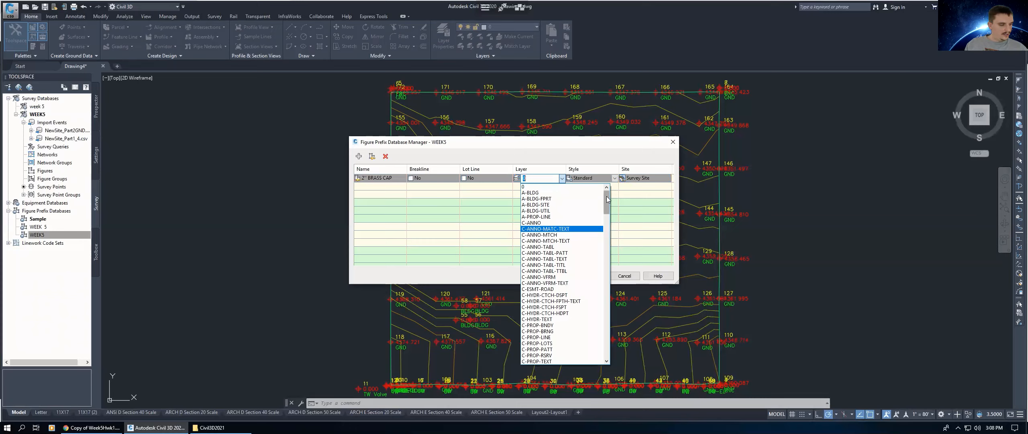
text(E)
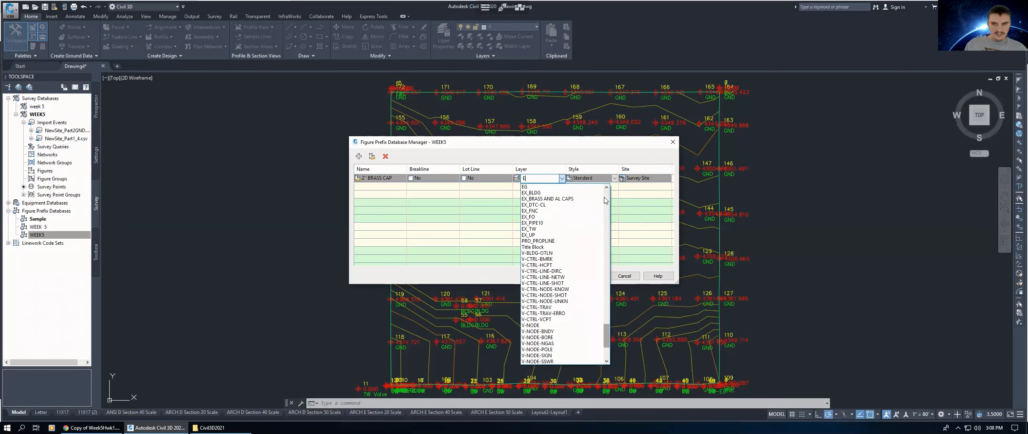
click(548, 198)
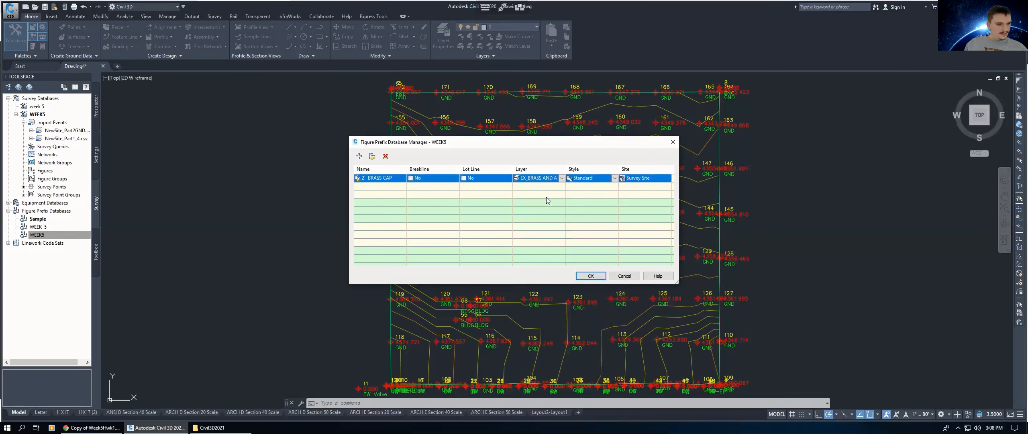
Step: Add another figure prefix named UP
click(358, 156)
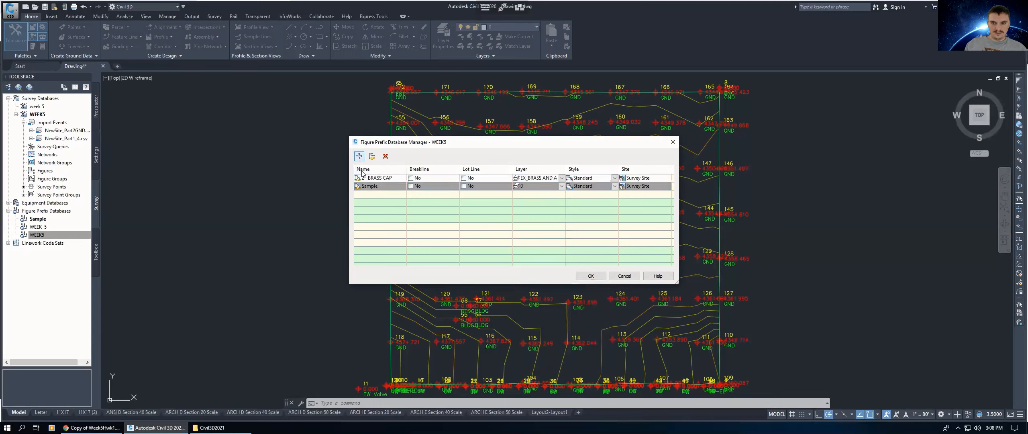
double_click(370, 186)
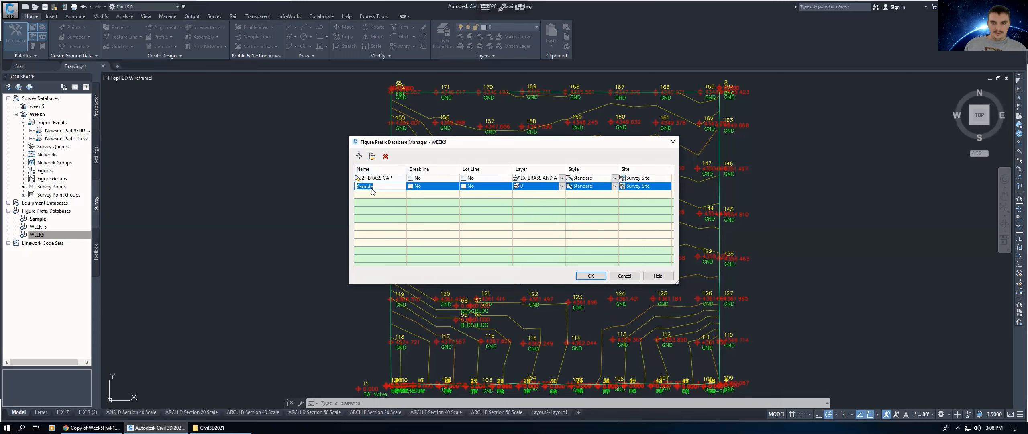
text(UP)
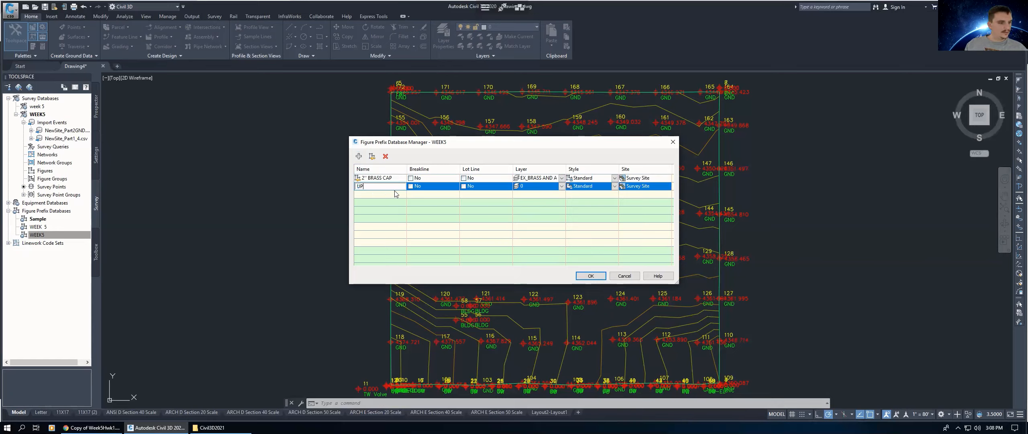
Step: Set the UP prefix's layer to EX_UP
click(523, 189)
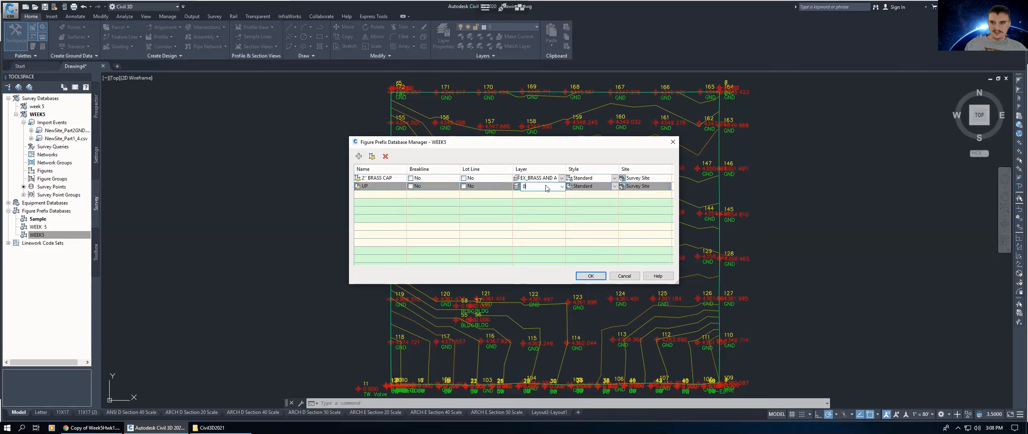
click(559, 188)
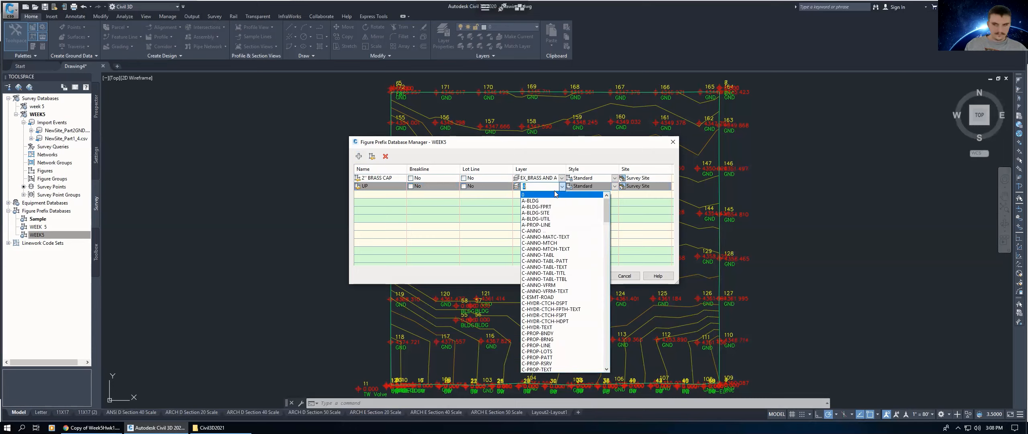
text(E)
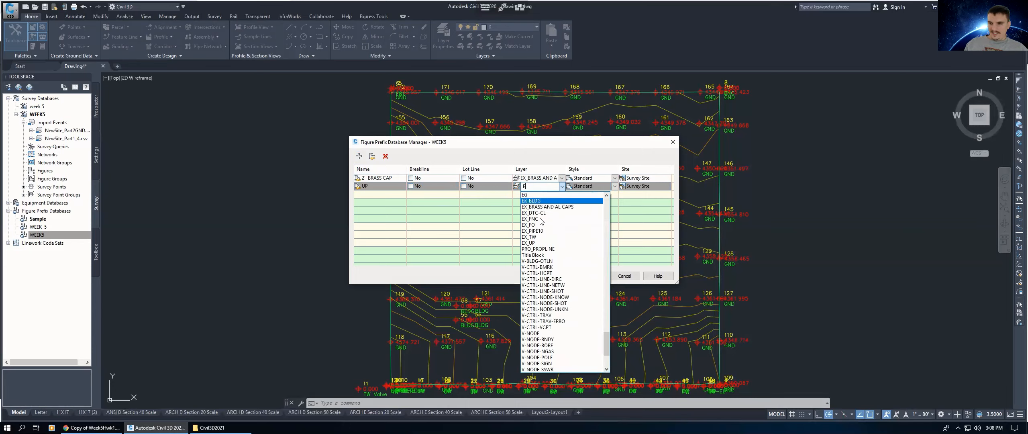
click(535, 244)
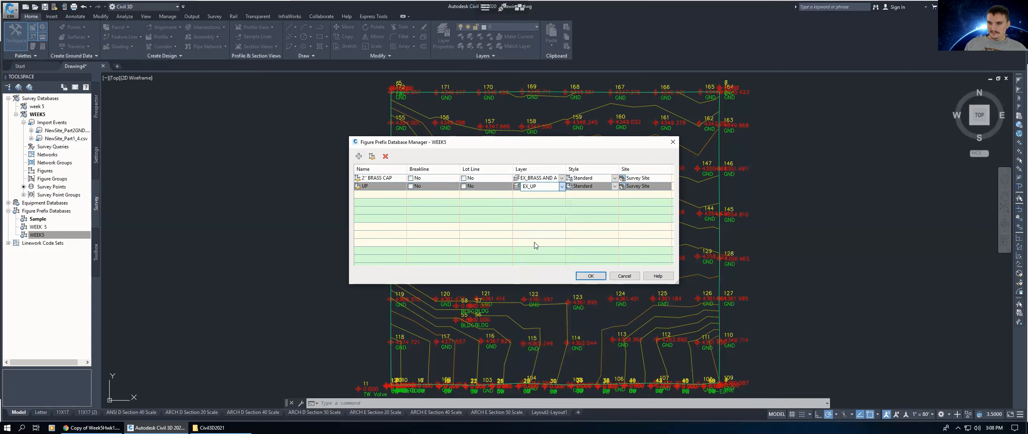
Step: Add a figure prefix named FO and set its layer to EX_FO
click(359, 157)
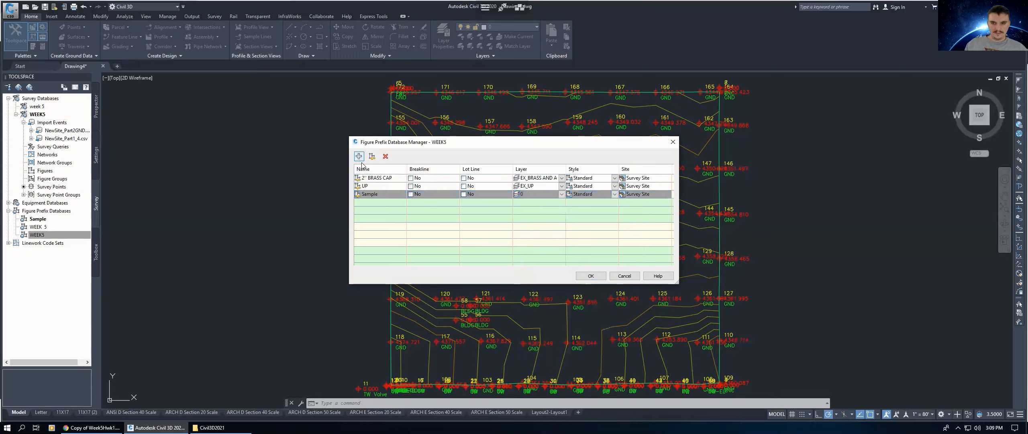
click(373, 194)
click(375, 196)
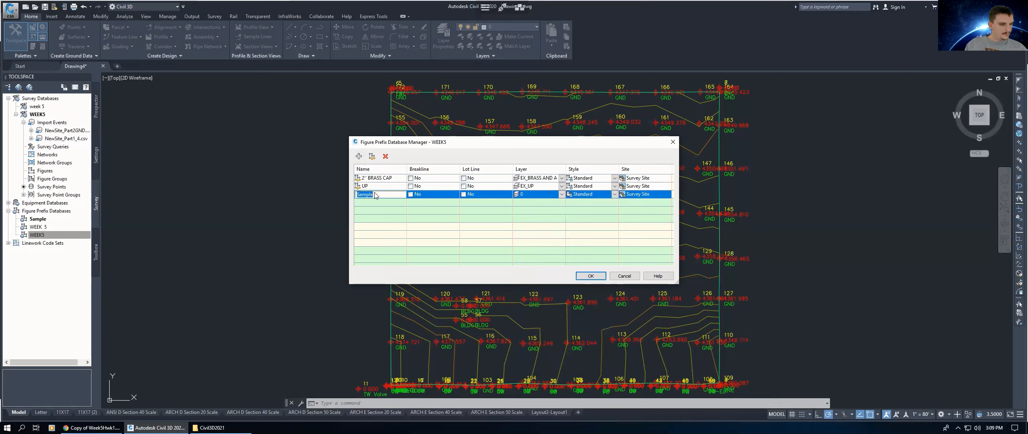
text(FO)
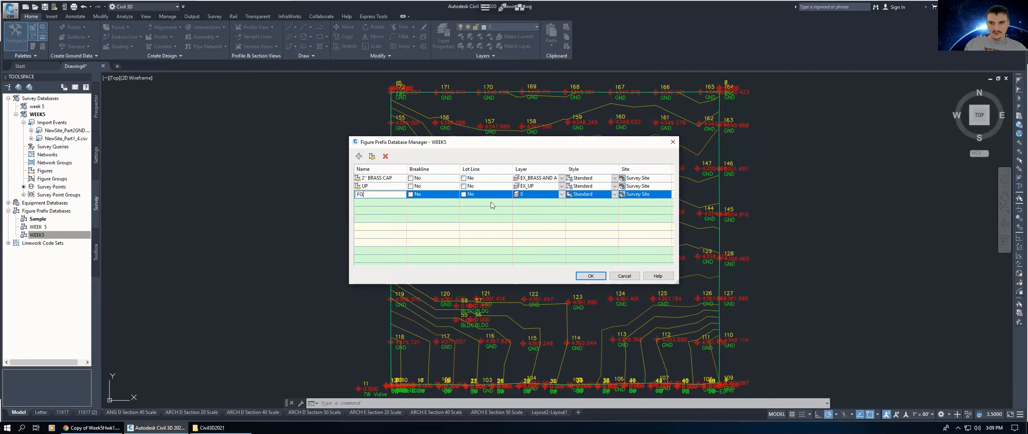
click(550, 194)
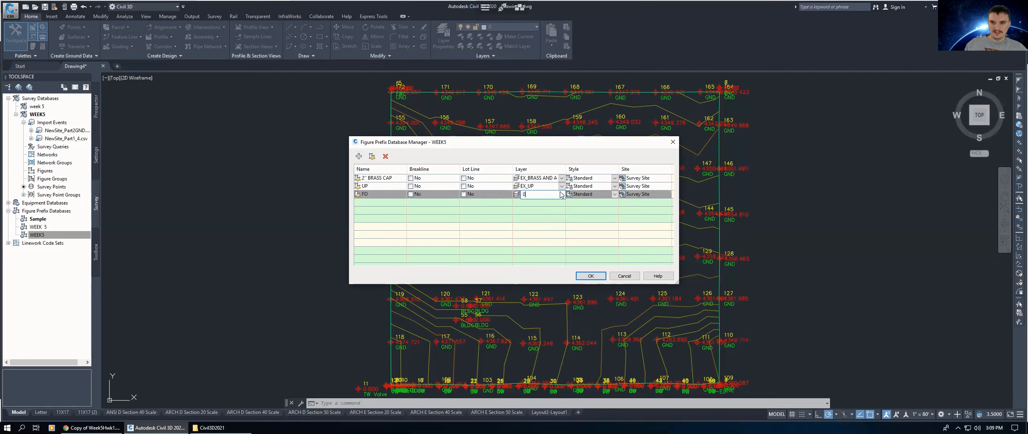
click(556, 196)
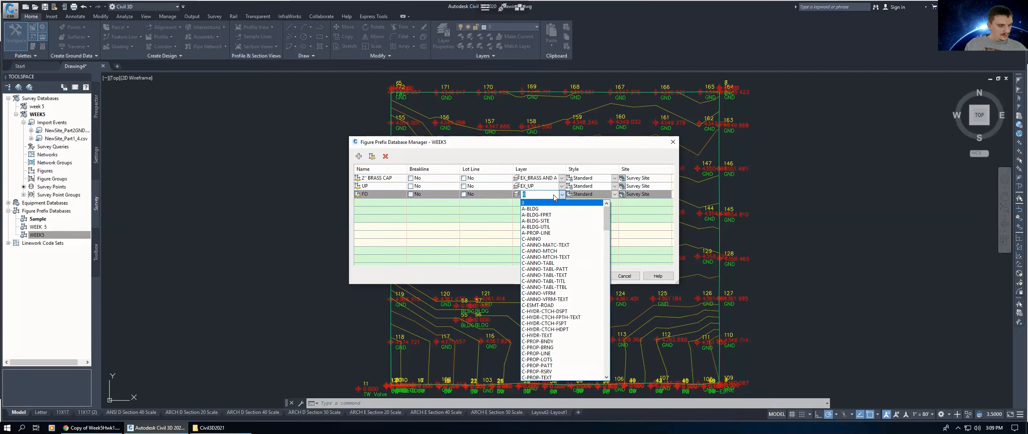
text(EX_FO)
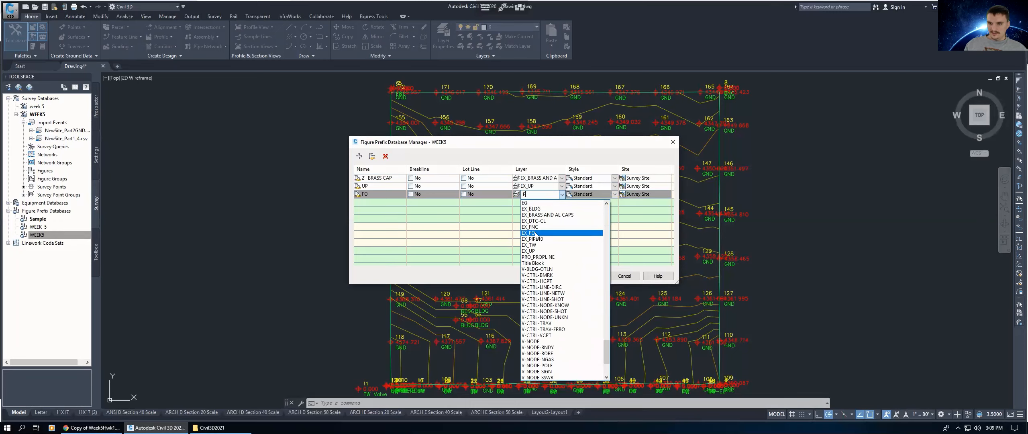
click(537, 233)
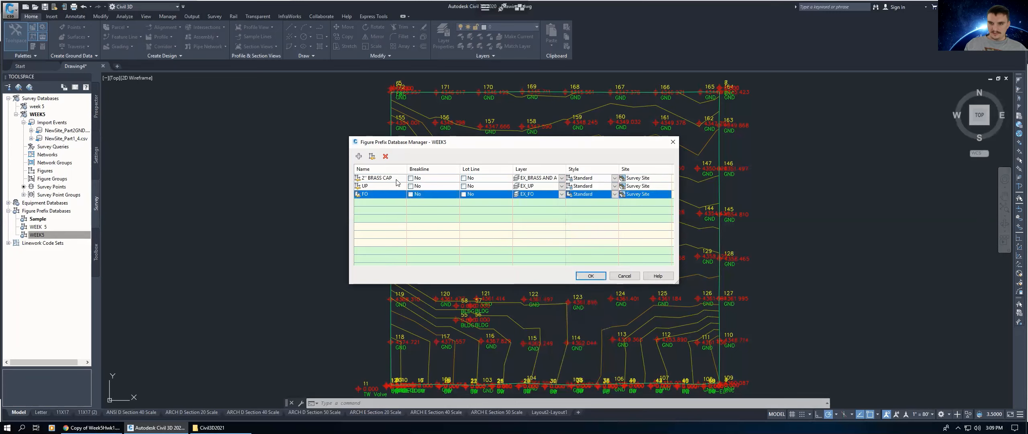
Step: Add a figure prefix named TW and set its layer to EX_TW
click(359, 157)
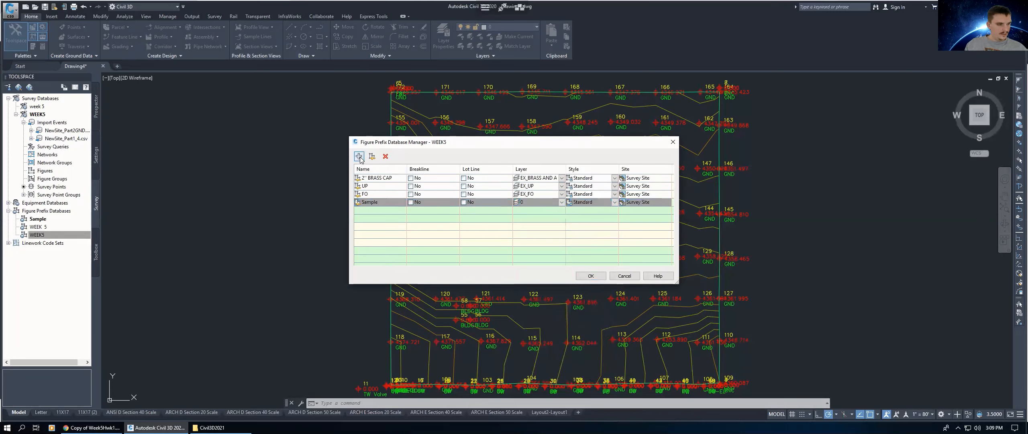
double_click(379, 202)
key(Return)
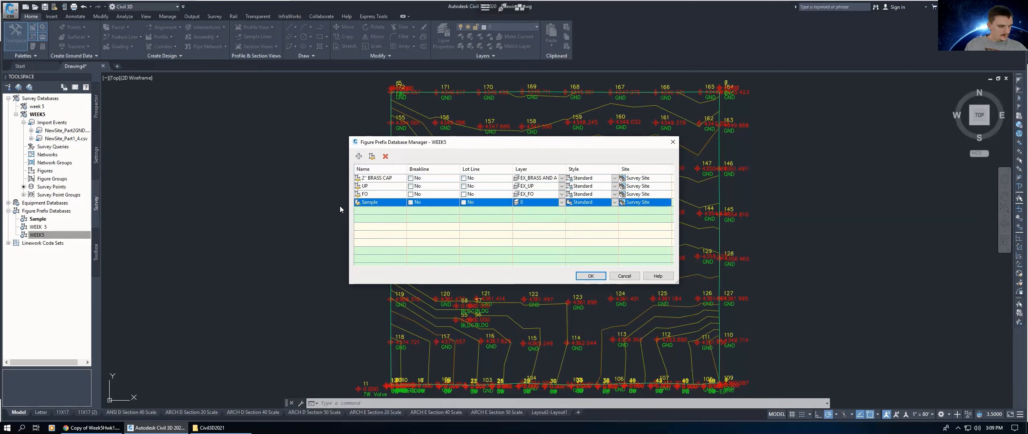
double_click(382, 202)
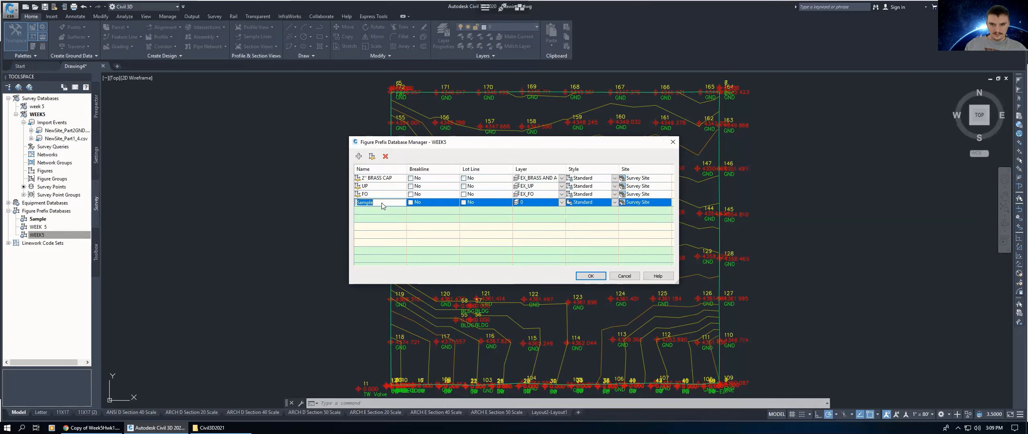
click(534, 203)
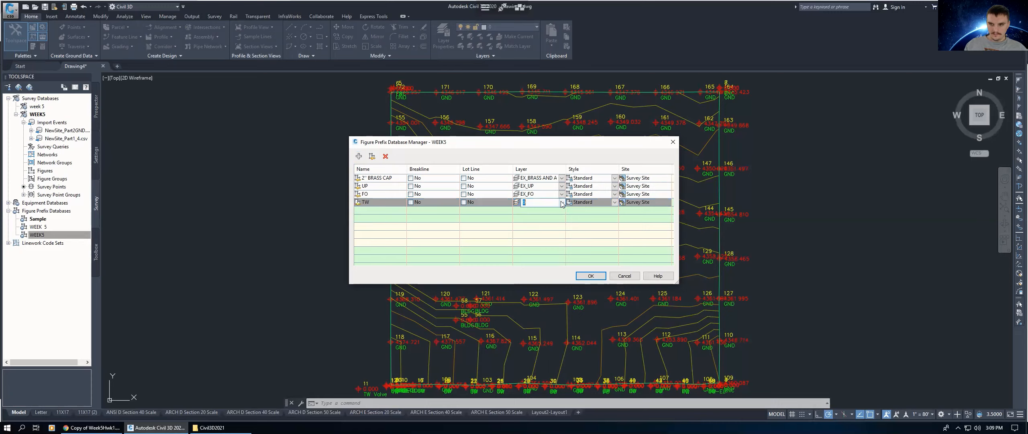
click(561, 202)
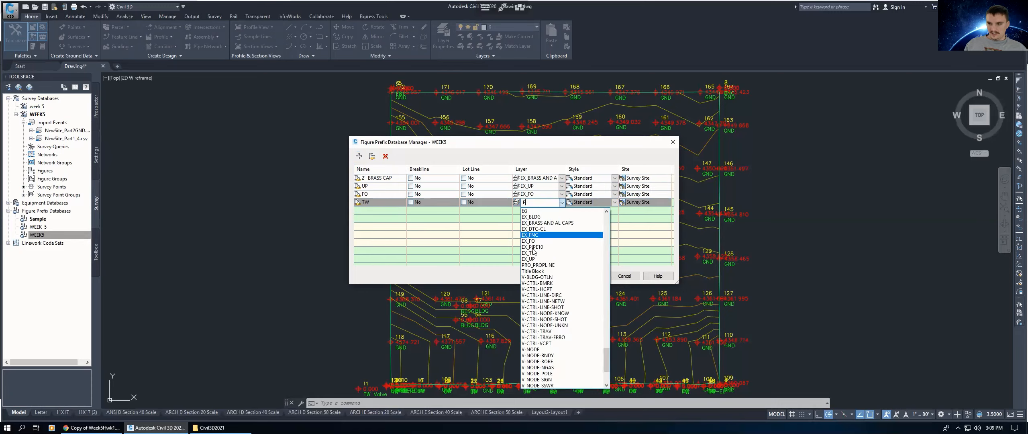
click(530, 252)
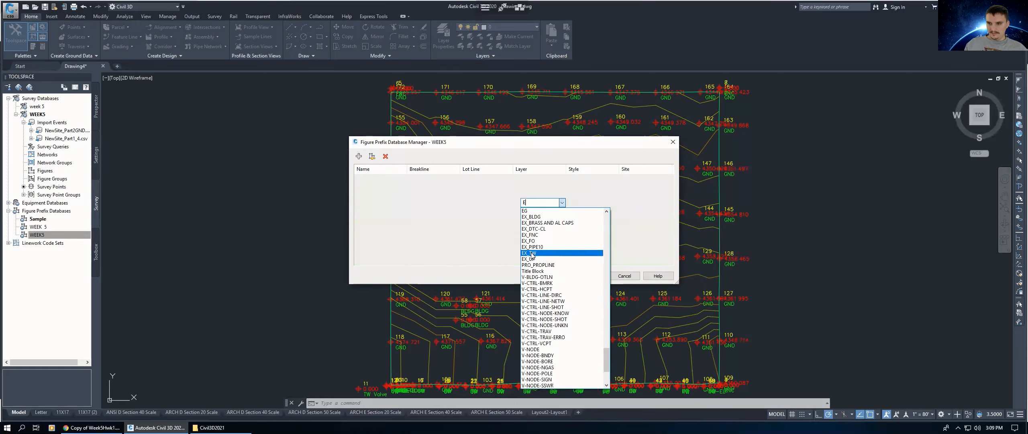
Step: Add a figure prefix named FNC and set its layer to EX_FNC
click(359, 156)
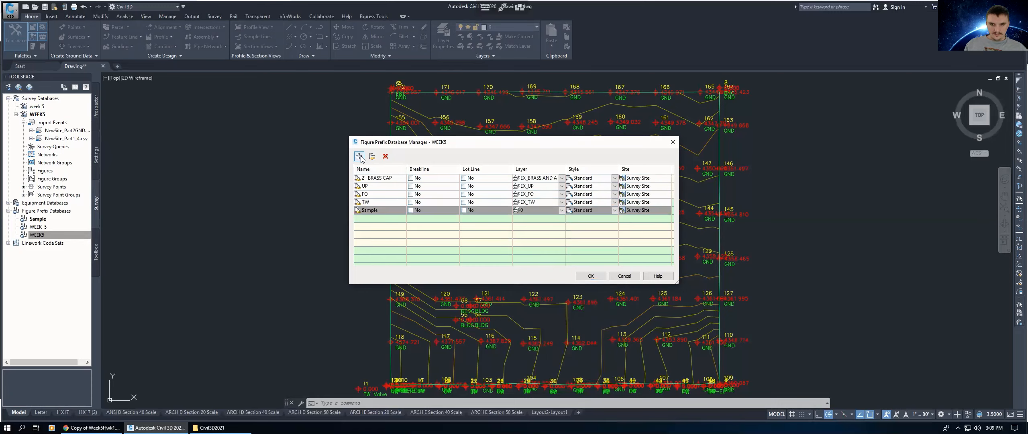
click(373, 210)
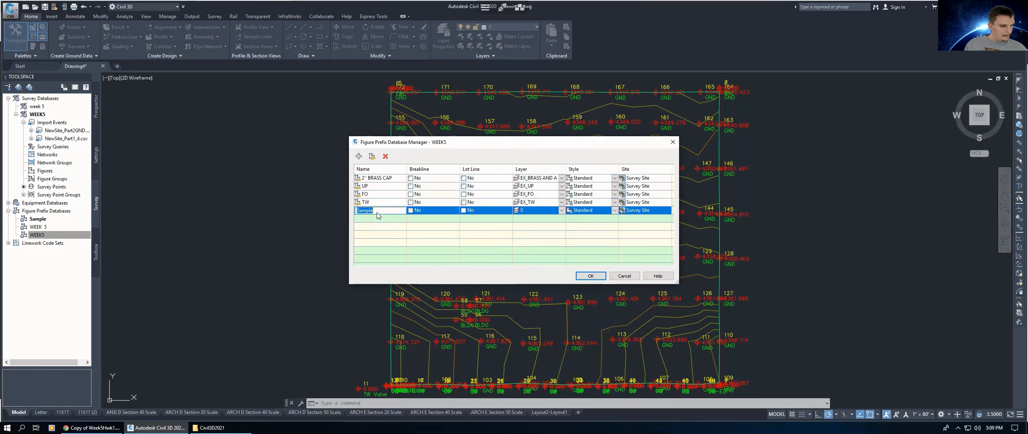
text(FNC)
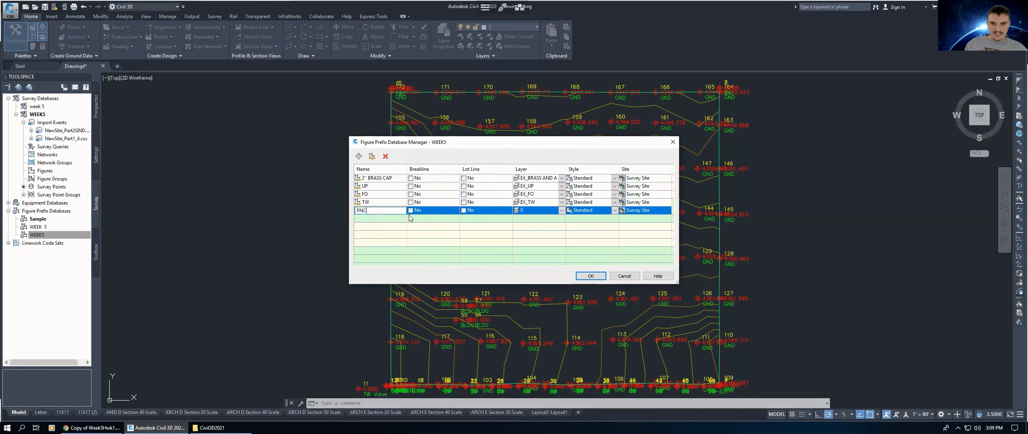
click(546, 210)
click(563, 210)
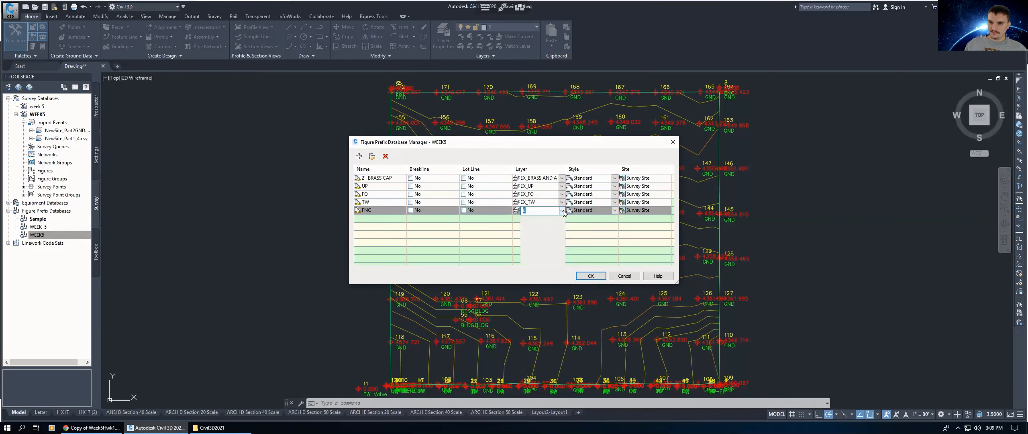
text(E)
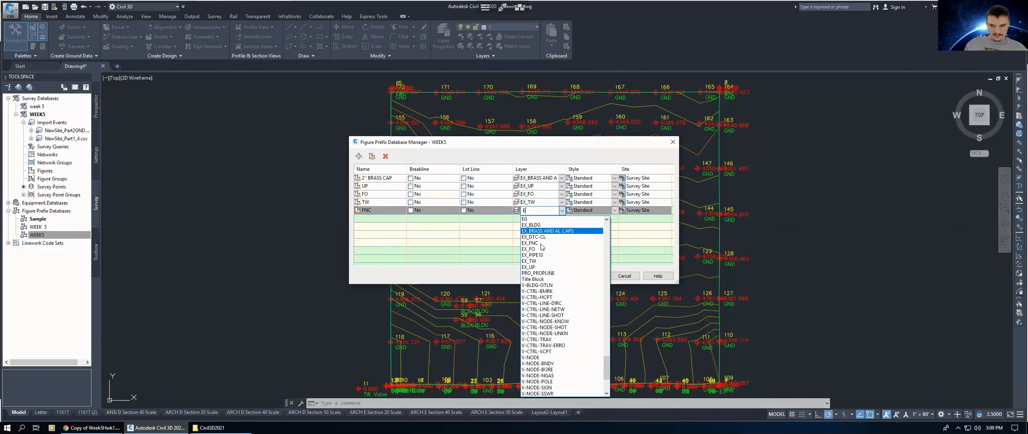
click(534, 243)
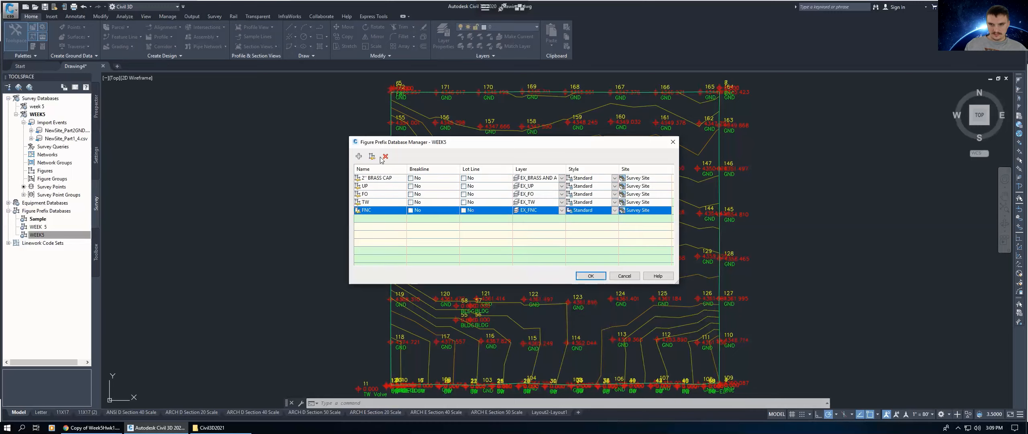
Step: Add a figure prefix named BLDG and set its layer to EX_BLDG
click(358, 157)
click(373, 219)
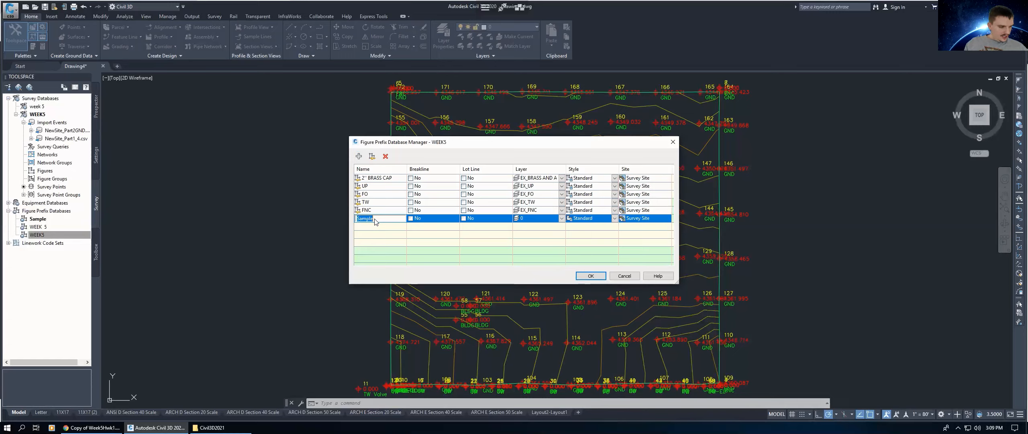
text(BLDG)
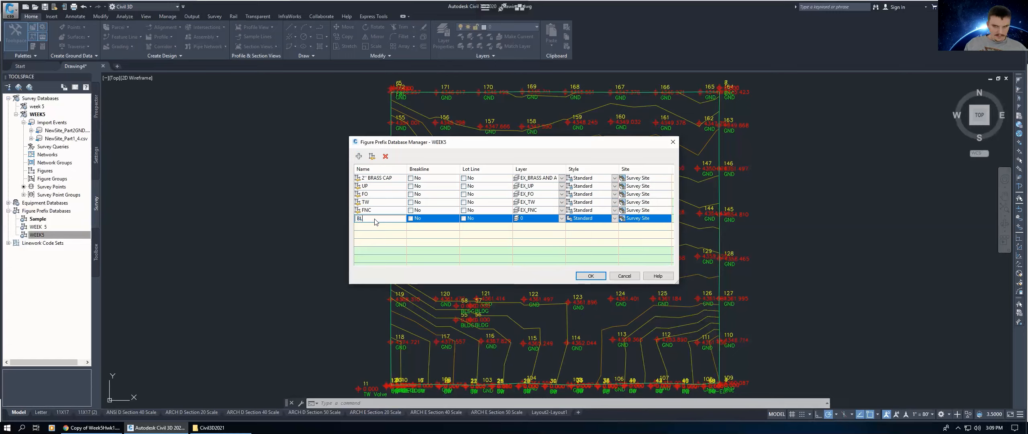
click(537, 220)
click(562, 218)
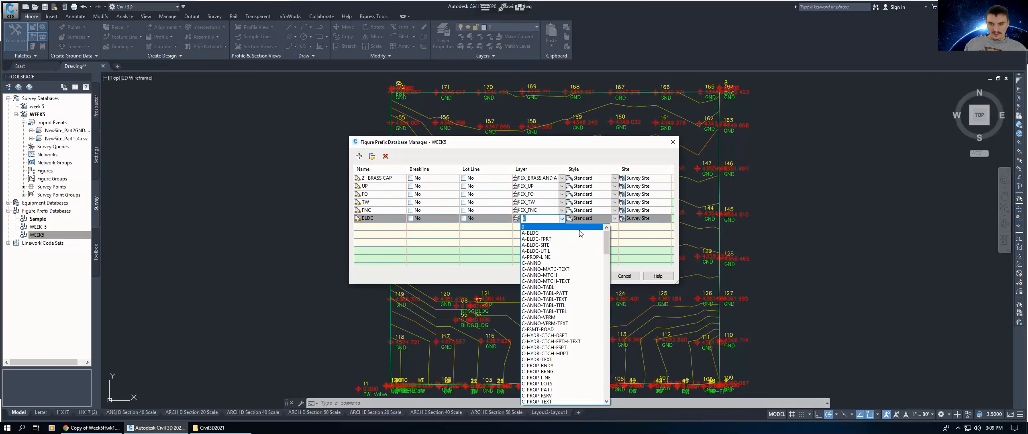
text(EX)
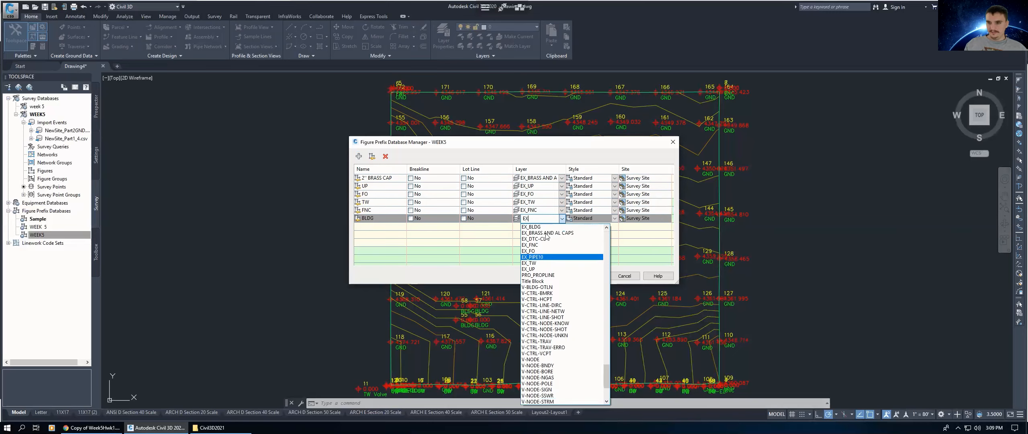
click(537, 228)
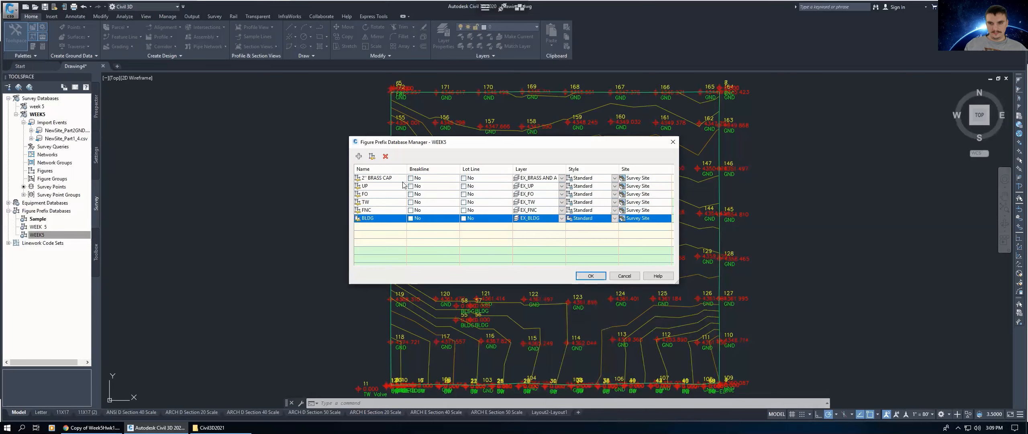
Step: Add a figure prefix named DTC-CL and set its layer to EX_DTC-CL
click(359, 156)
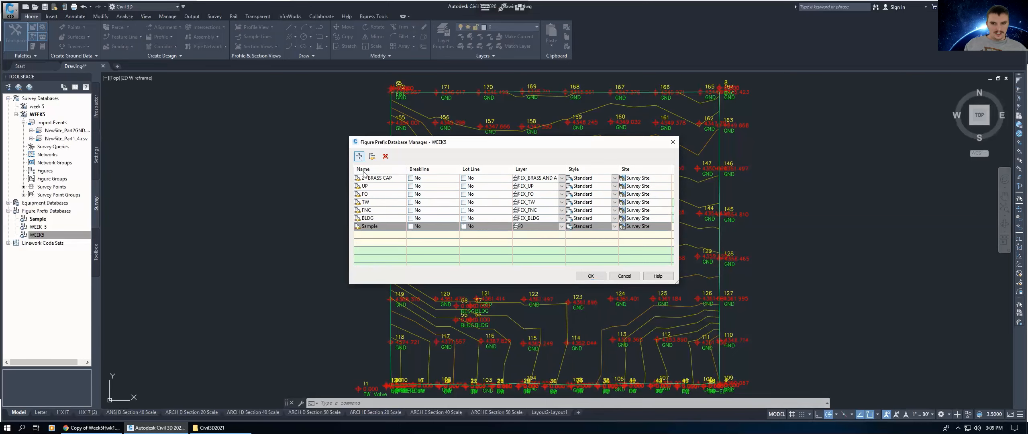
click(373, 227)
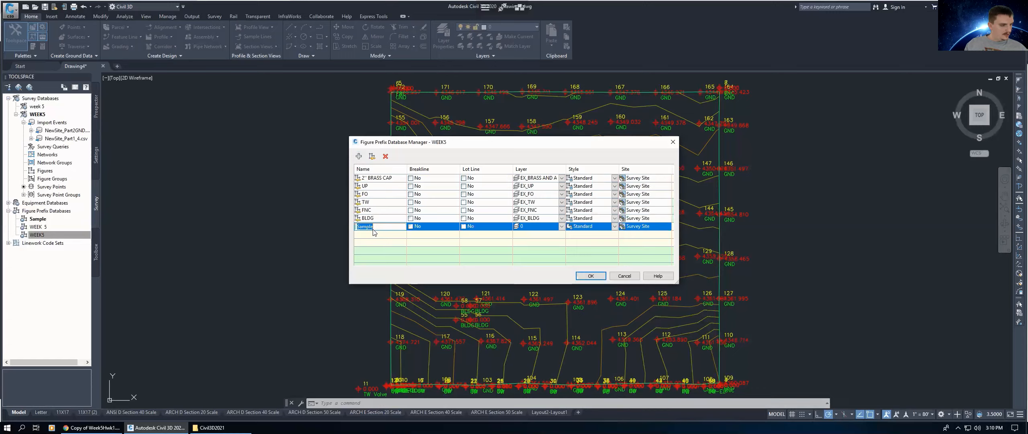
text(DTC-CL)
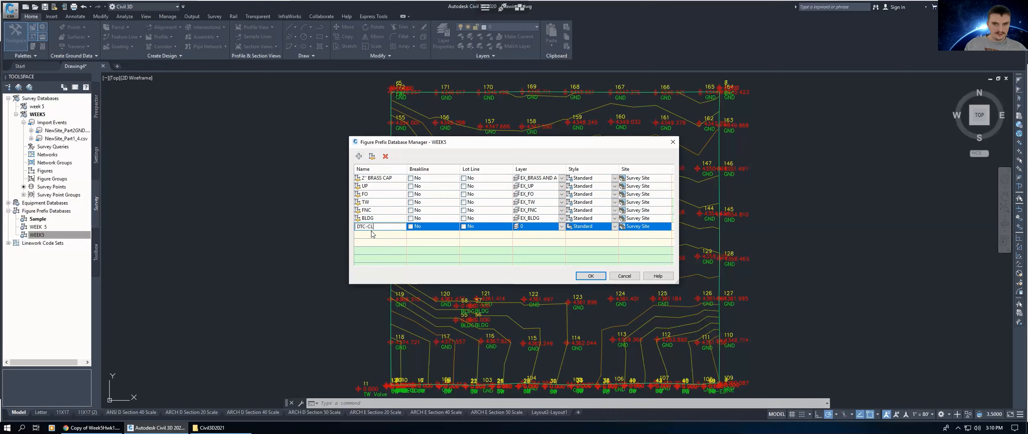
click(542, 227)
click(562, 226)
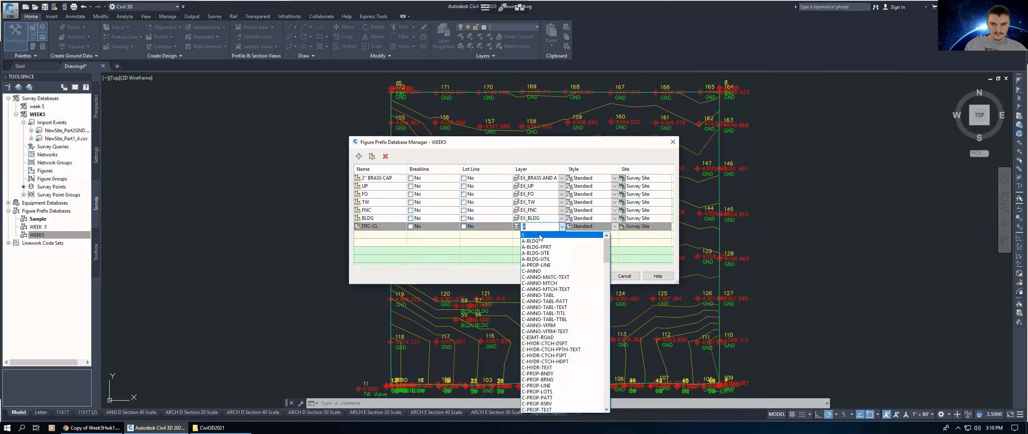
text(E)
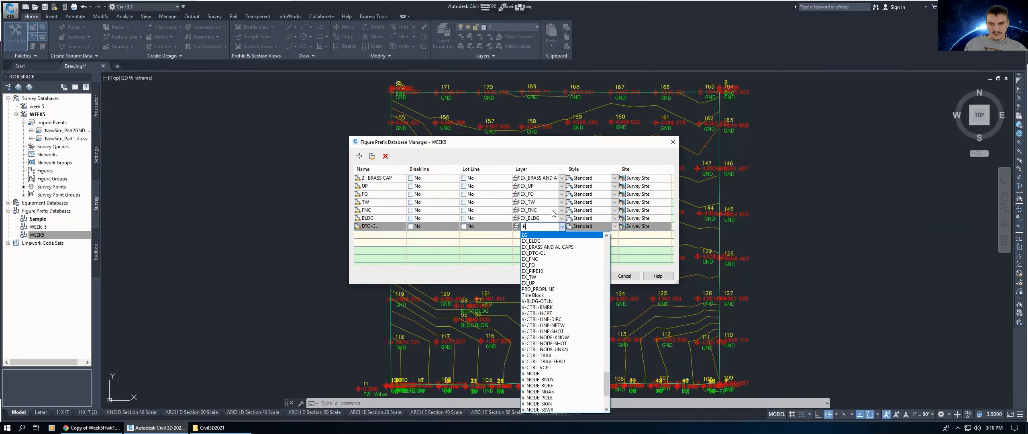
click(538, 253)
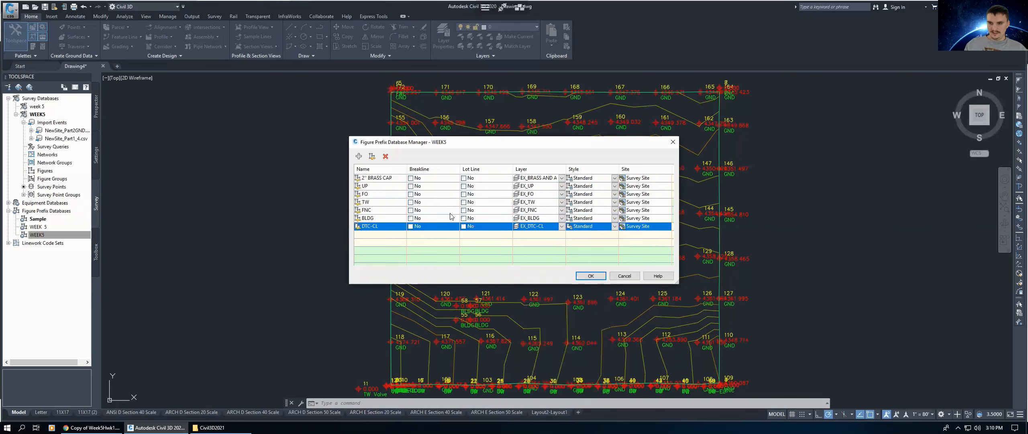
Step: Add a figure prefix named PIPE10 and set its layer to EX_PIPE10
click(358, 155)
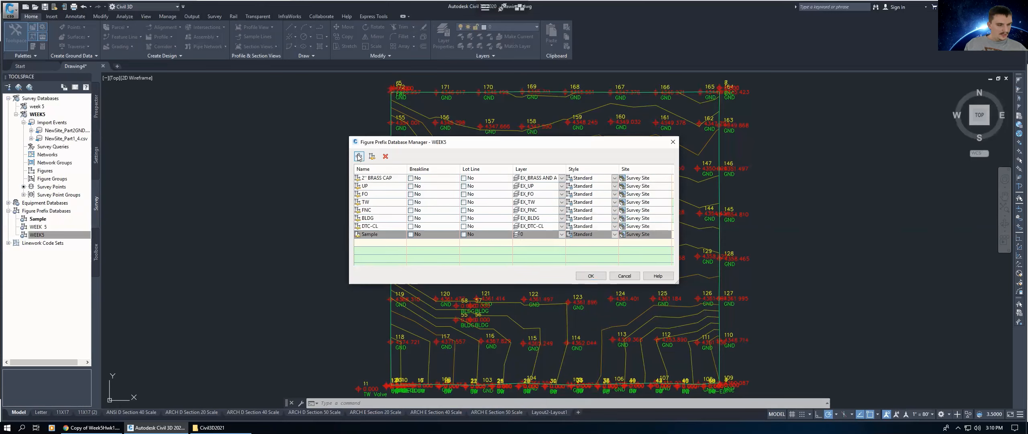
click(383, 232)
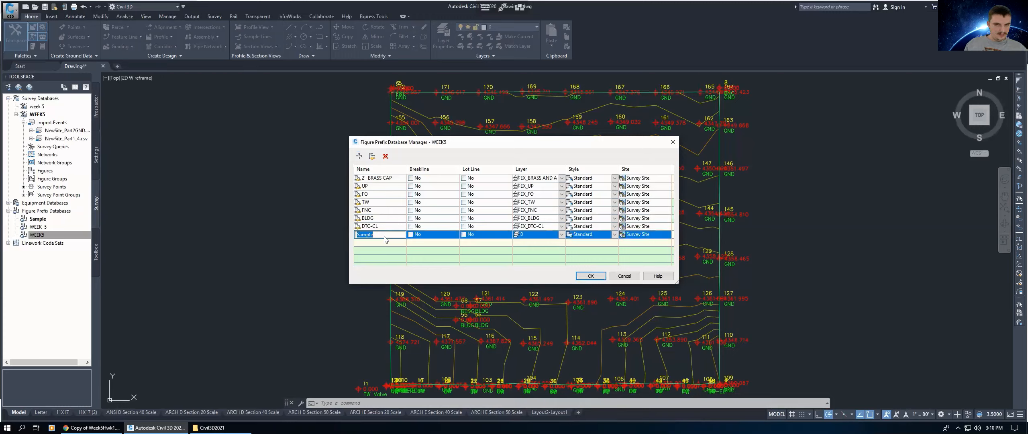
text(PIP)
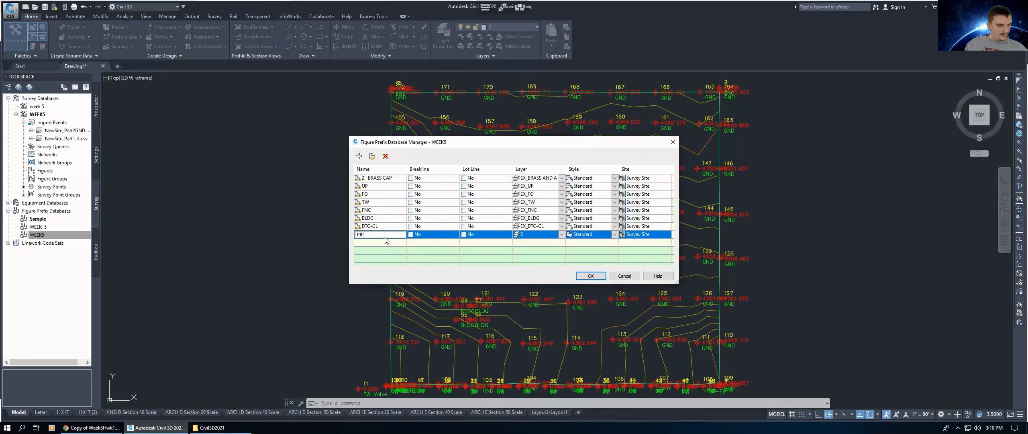
text(E10)
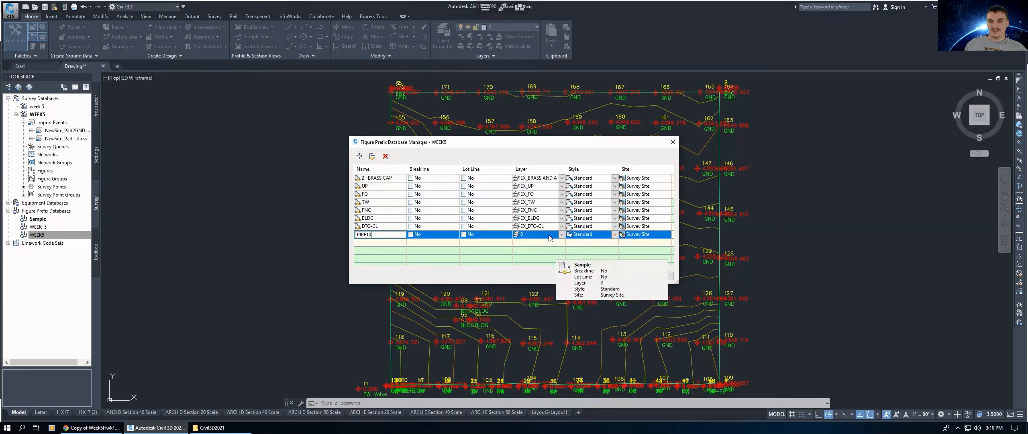
click(536, 237)
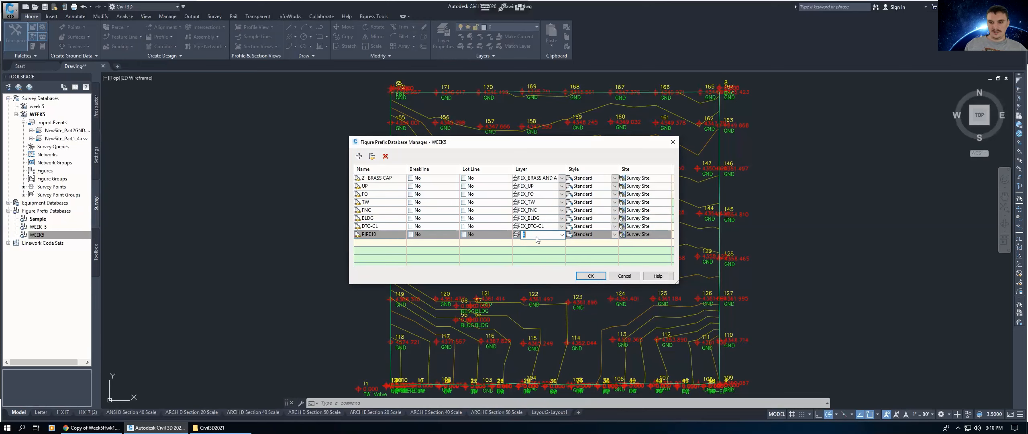
click(562, 234)
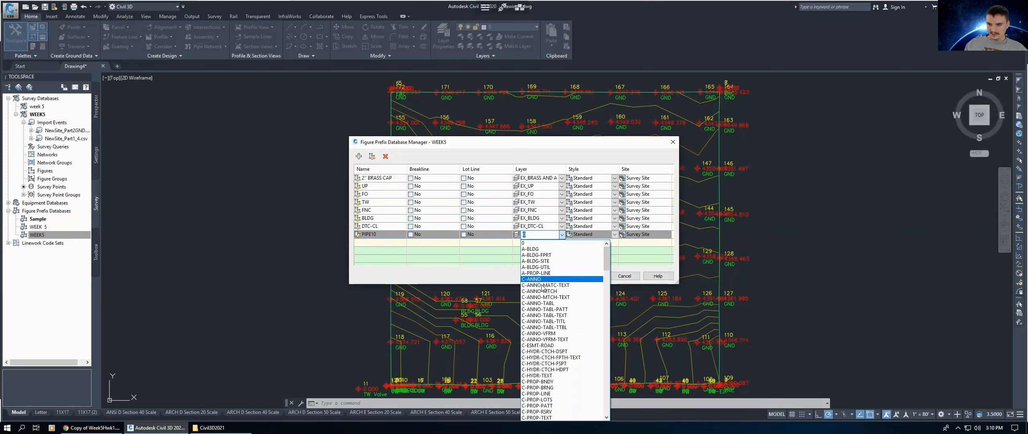
text(E)
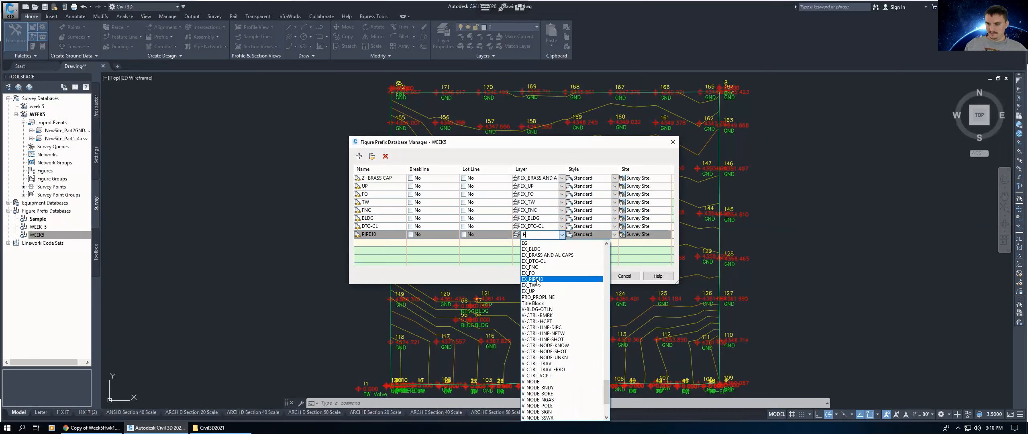
click(537, 279)
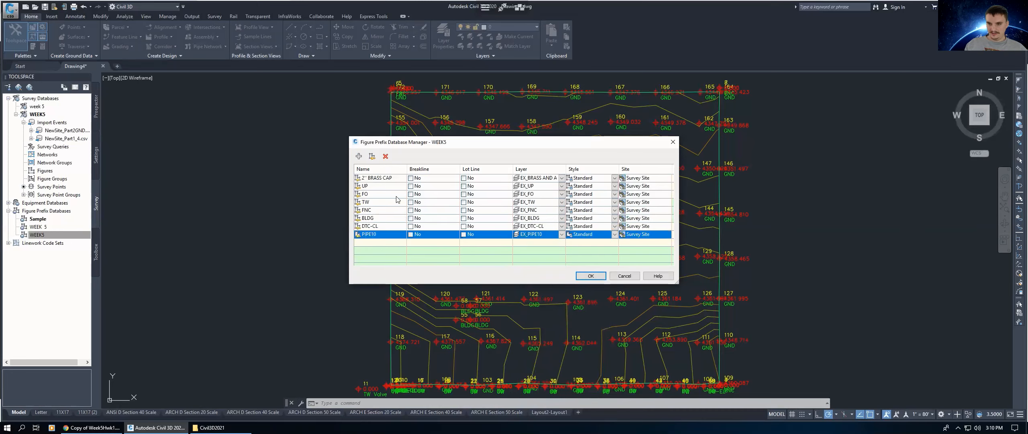
Step: Add a figure prefix named 2" AL CAP and set its layer to EX_BRASS AND AL CAPS
click(360, 155)
click(378, 241)
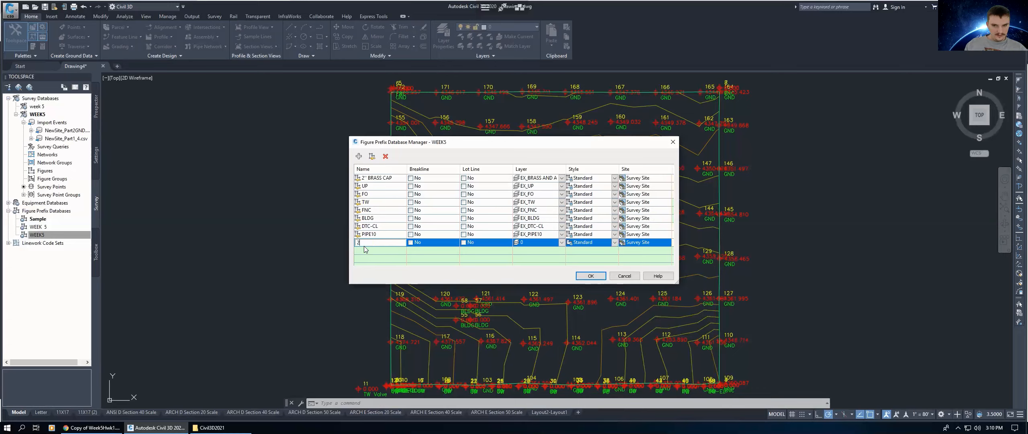
text(2")
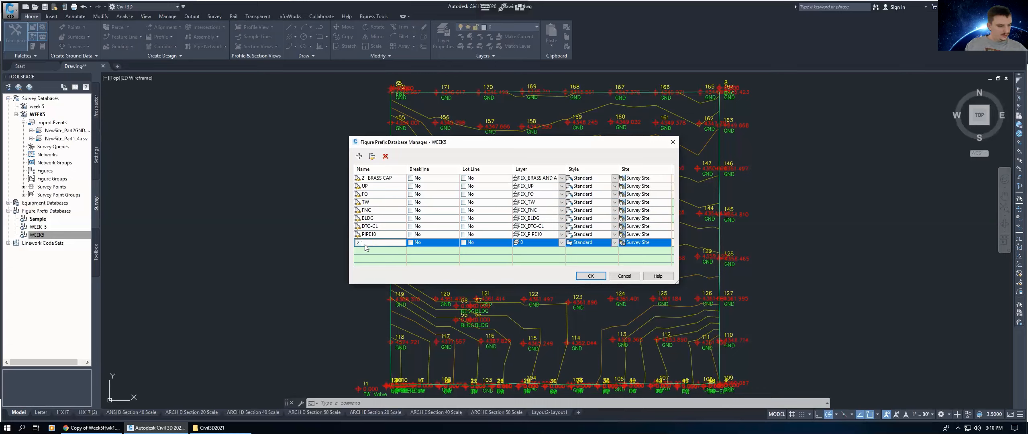
text( AL CAP)
click(546, 243)
click(562, 243)
text(E)
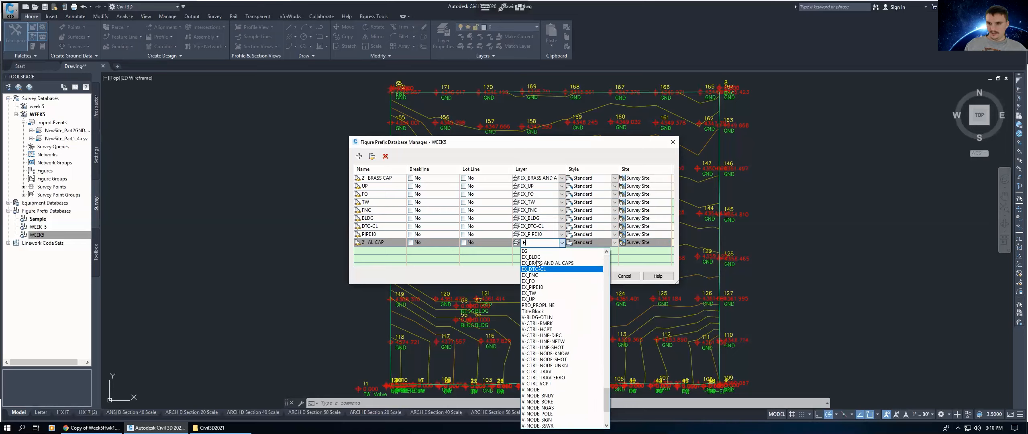
click(546, 263)
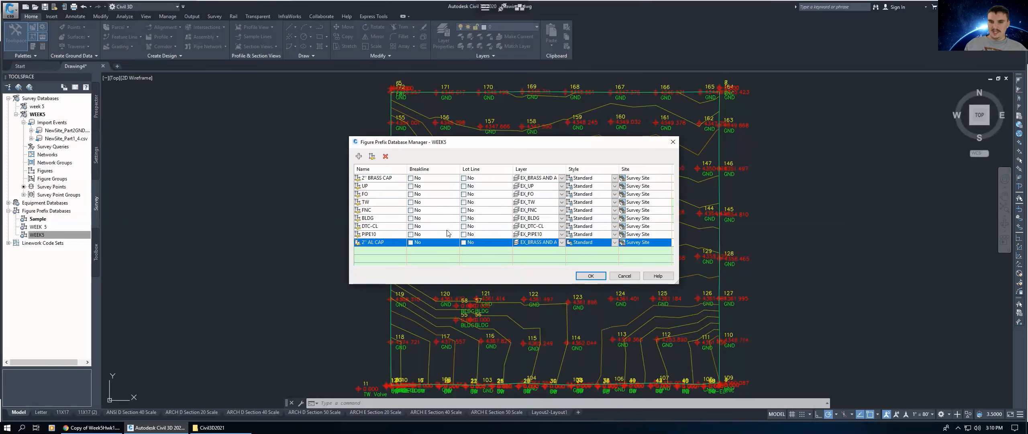
Step: Set the FNC prefix's style to Fence and close the figure prefix database manager
click(578, 210)
click(615, 210)
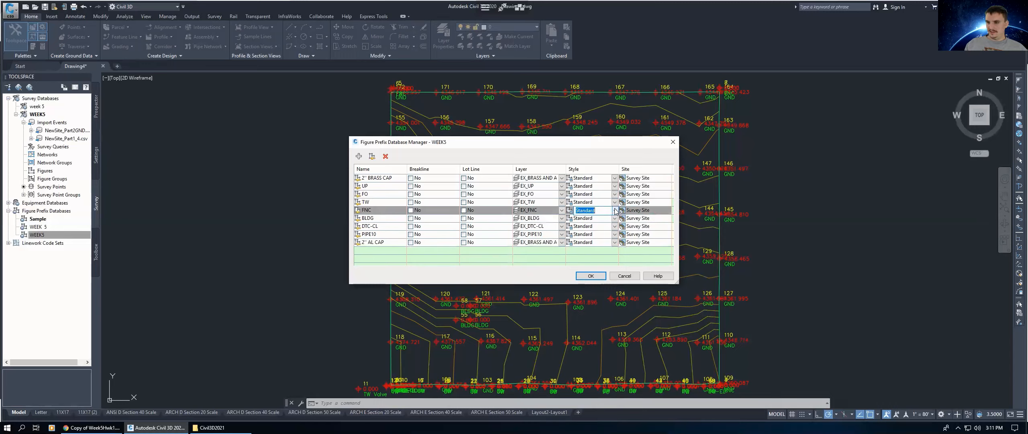
click(615, 211)
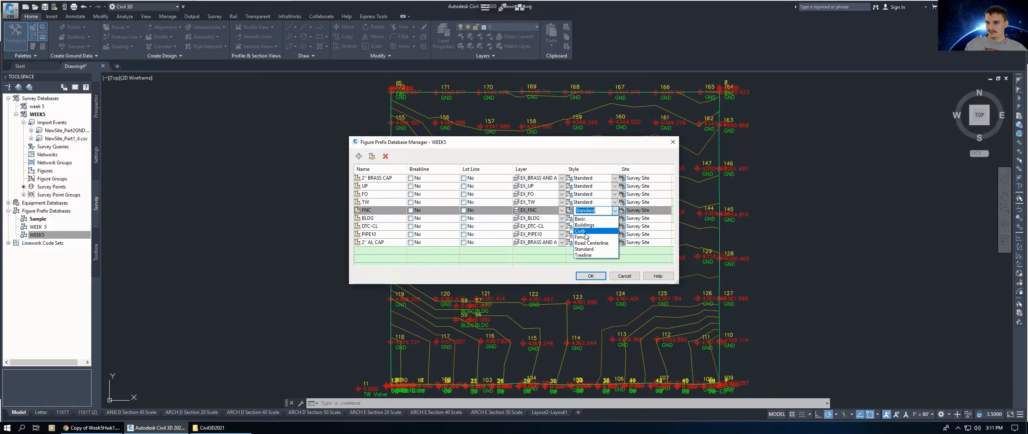
click(589, 237)
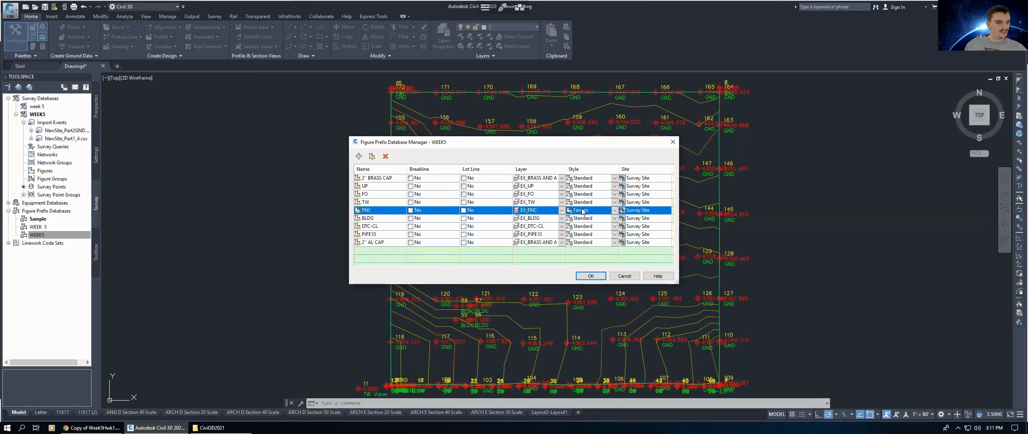
click(594, 276)
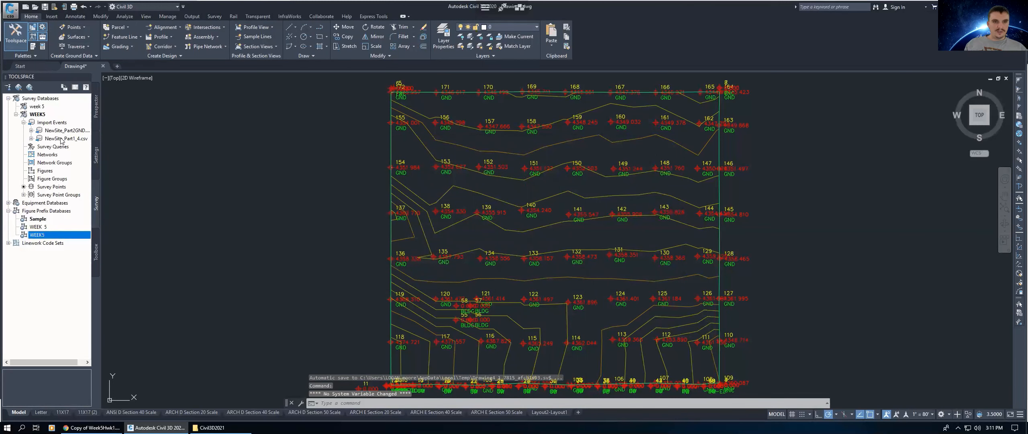
Step: Process linework for the NewSite_Part1_4.csv import event using the WEEK5 figure prefix database and WEEK5 linework code set
click(63, 139)
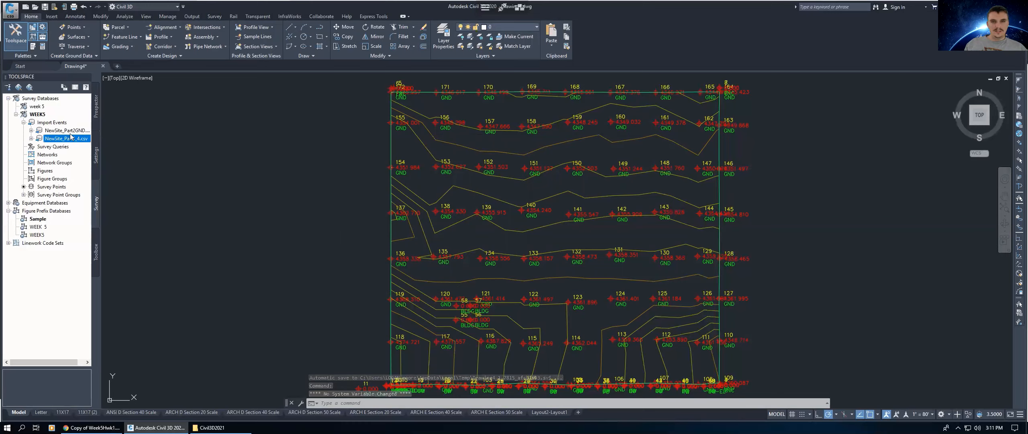
key(Up)
click(67, 140)
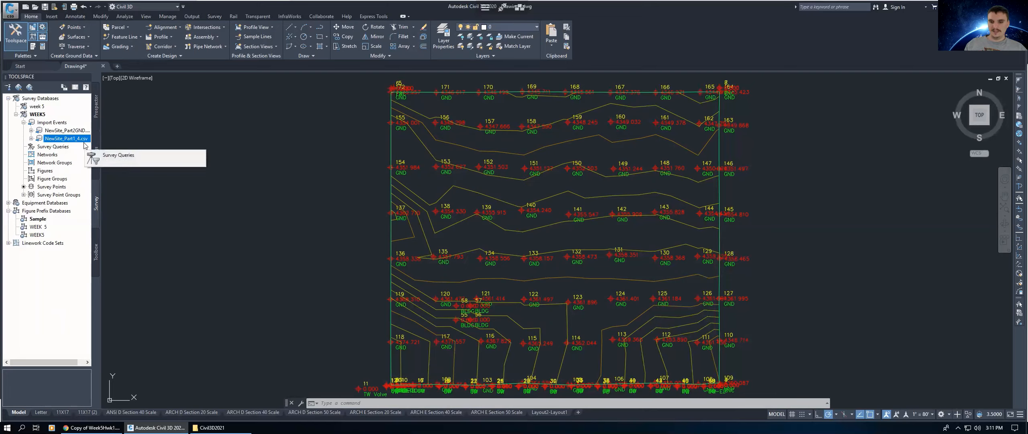
right_click(69, 144)
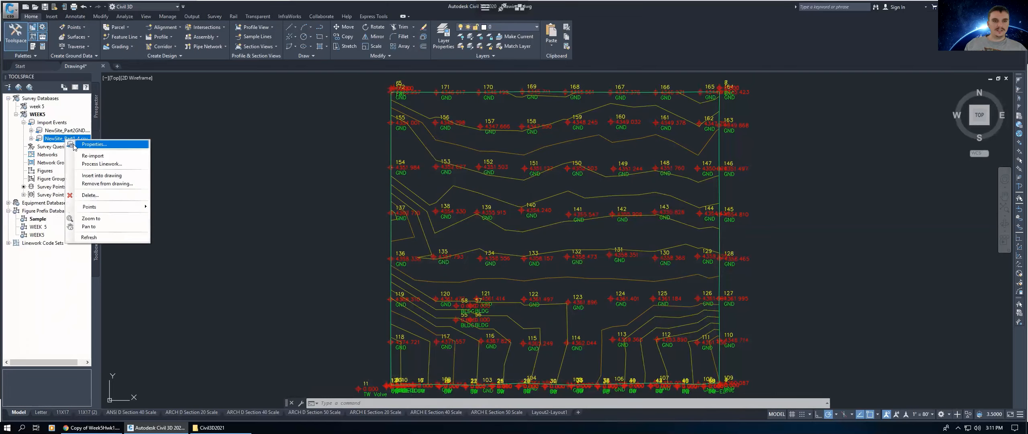
click(92, 164)
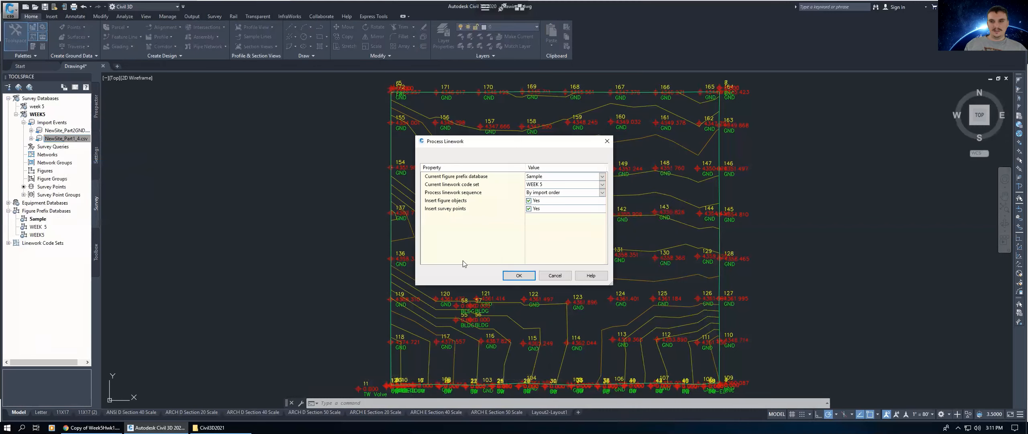
click(539, 178)
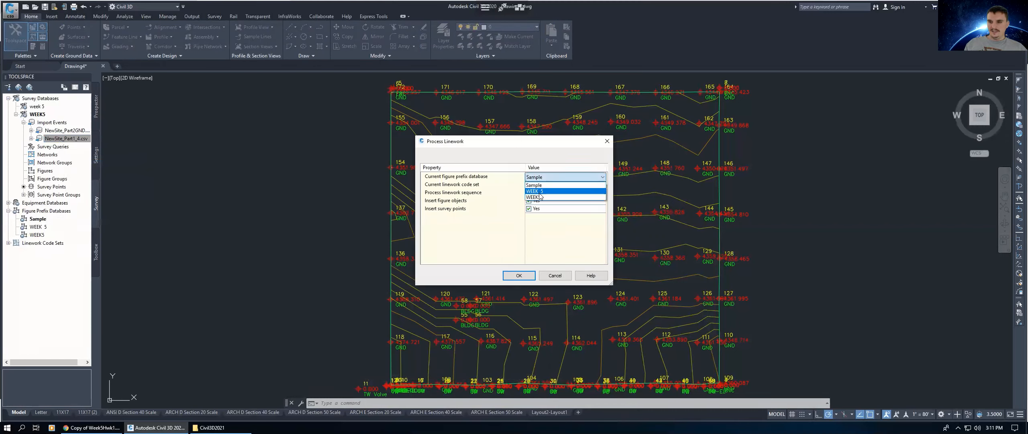
click(541, 187)
click(542, 186)
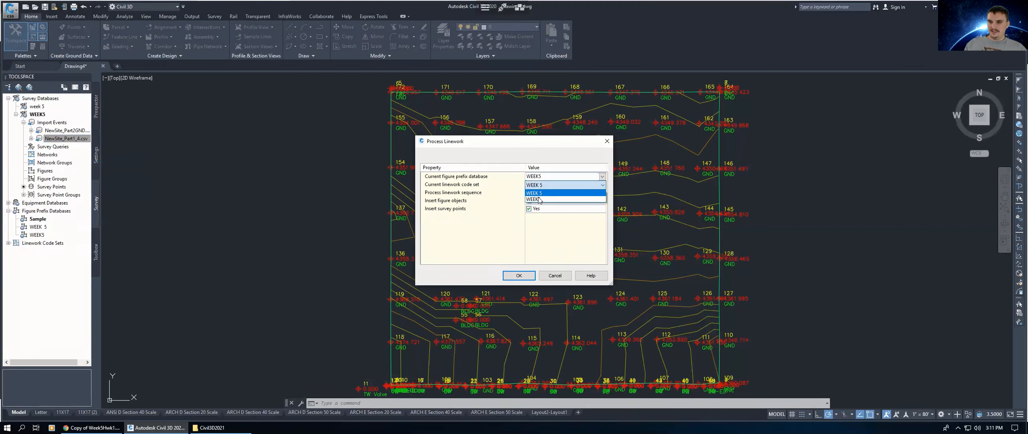
click(542, 197)
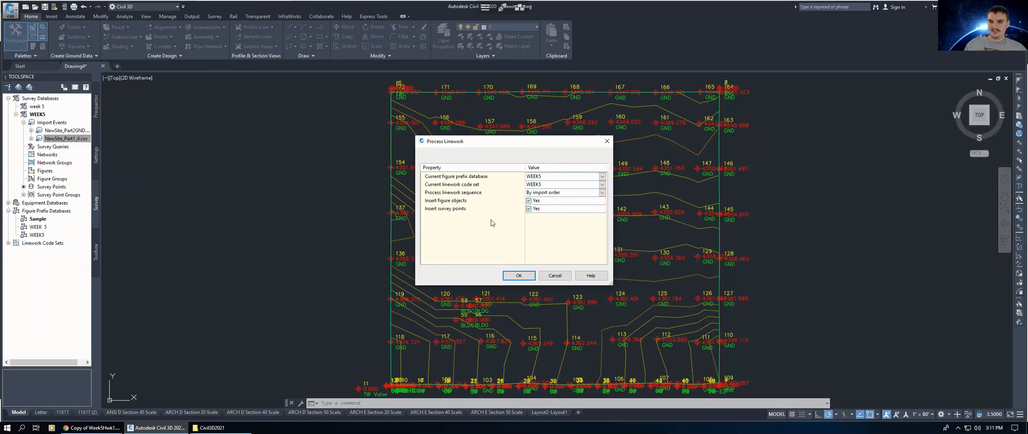
click(518, 276)
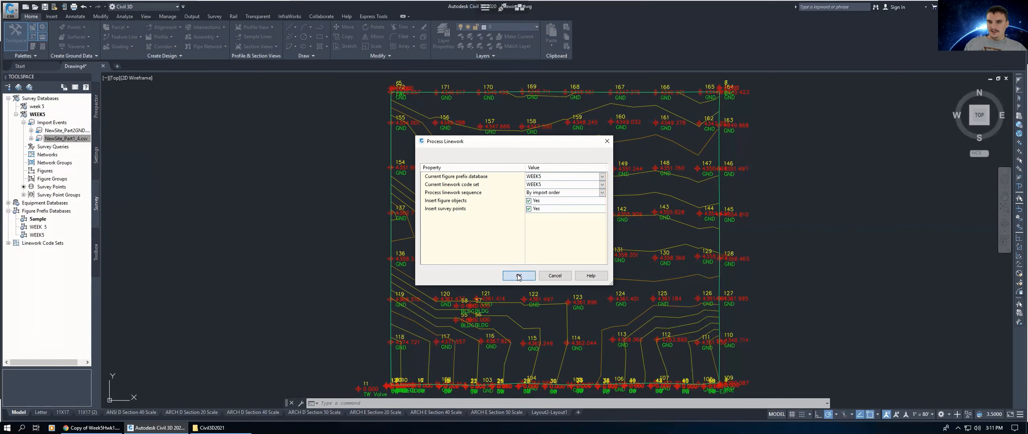
Step: Pan across the drawing to examine the inserted survey figures
mouse_move(580, 251)
middle_down()
mouse_move(553, 216)
mouse_move(542, 172)
middle_up()
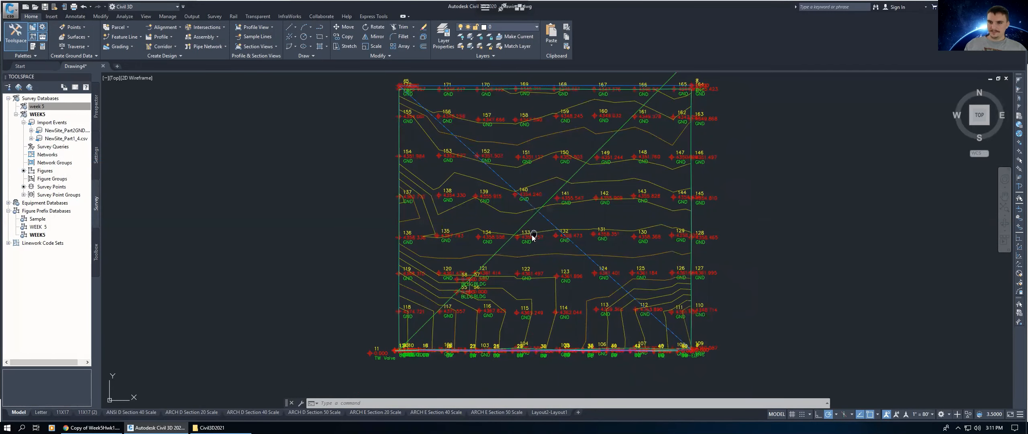
middle_drag(533, 237, 515, 251)
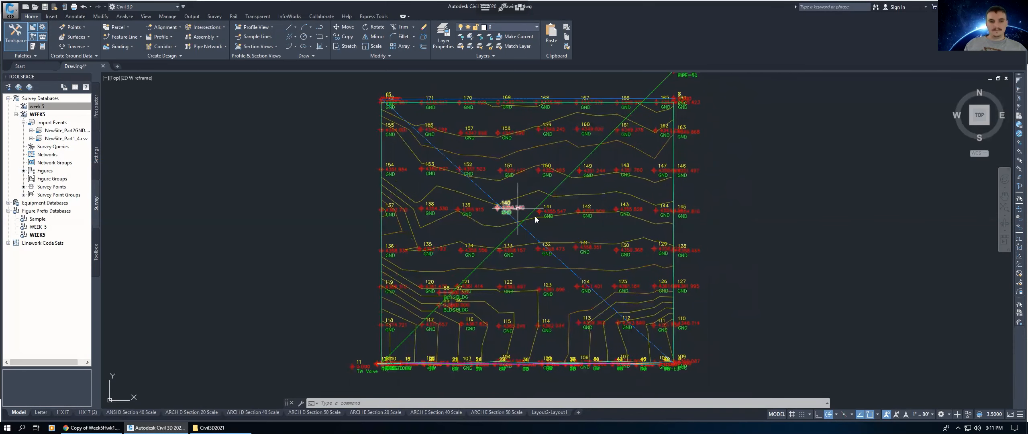
middle_drag(532, 211, 504, 197)
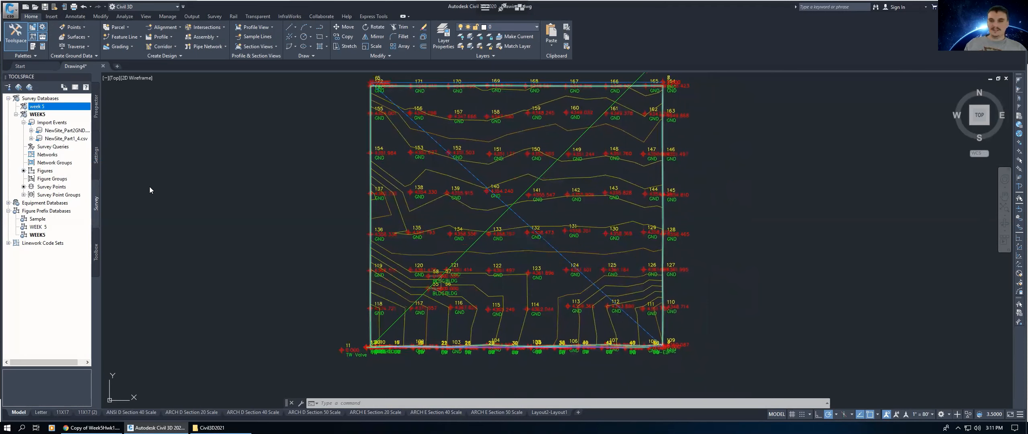
middle_drag(489, 166, 485, 174)
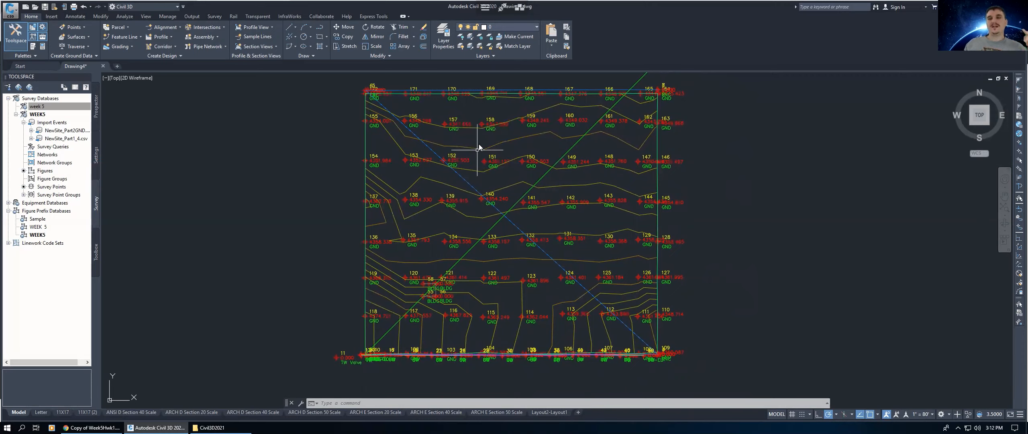
mouse_move(479, 147)
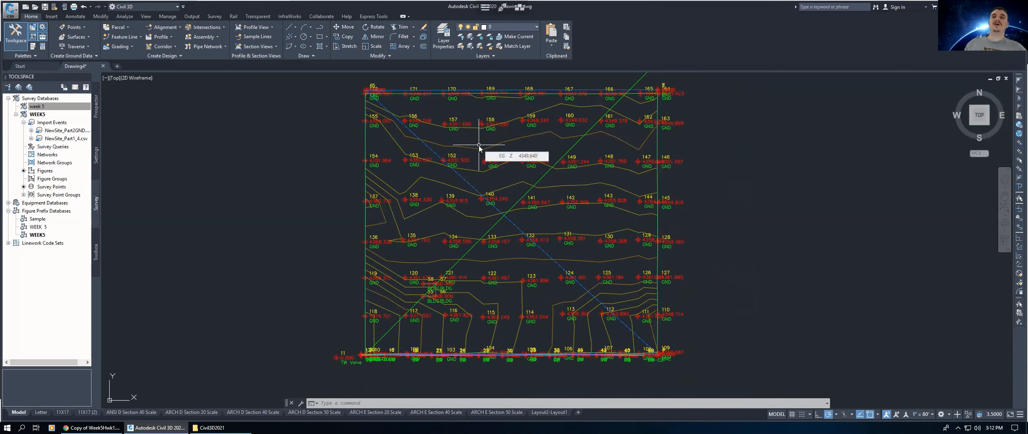
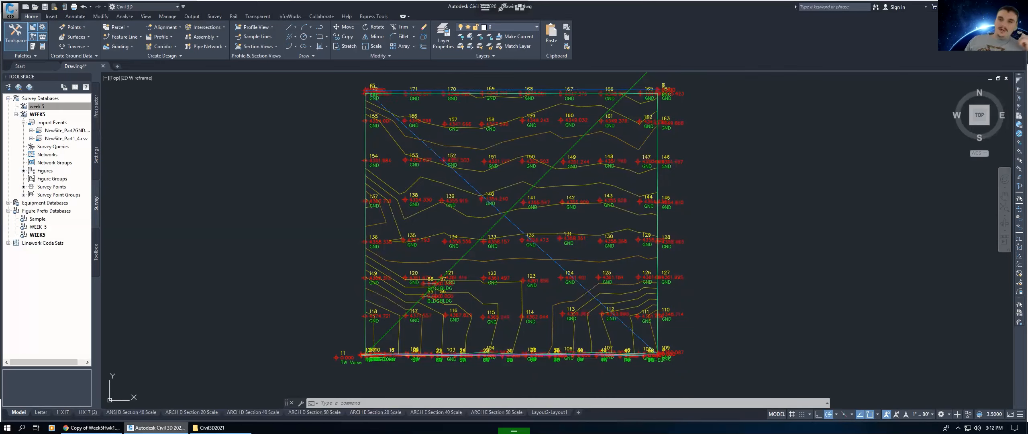
Step: Switch to the file explorer and open NewSite_Part1_4 from the Week 5 folder in Excel
key(alt+Tab)
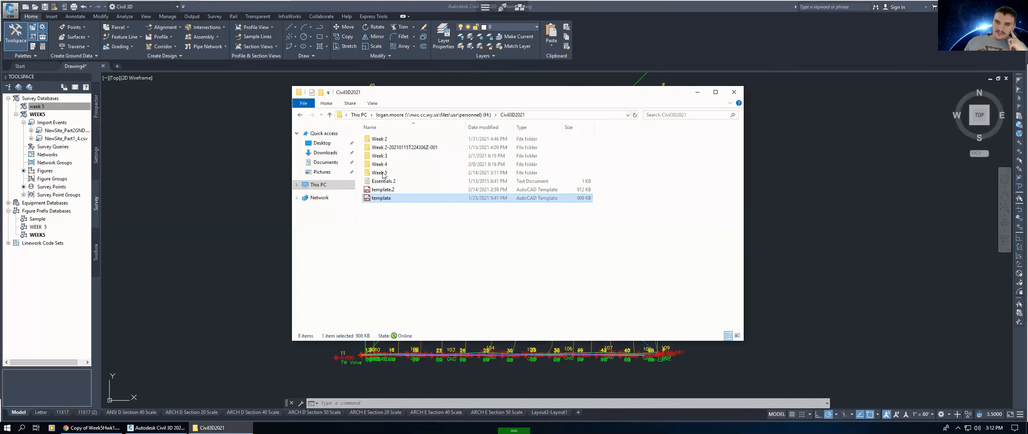
double_click(384, 173)
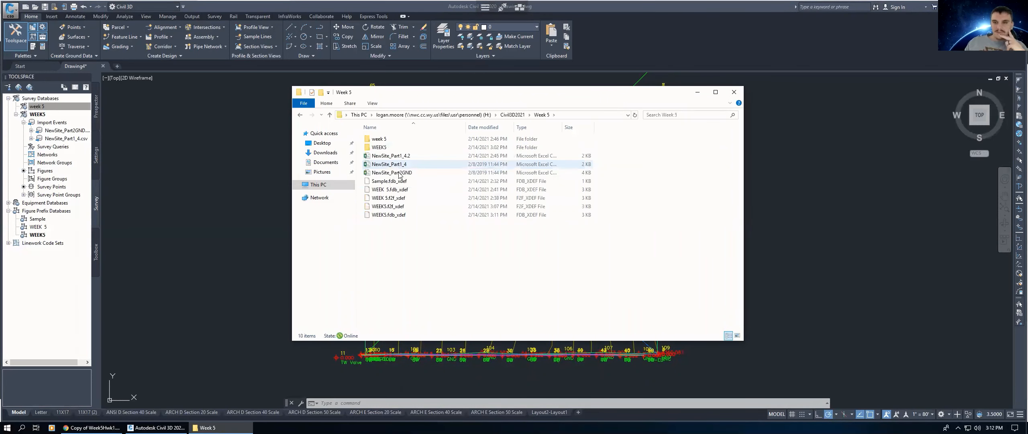
double_click(395, 165)
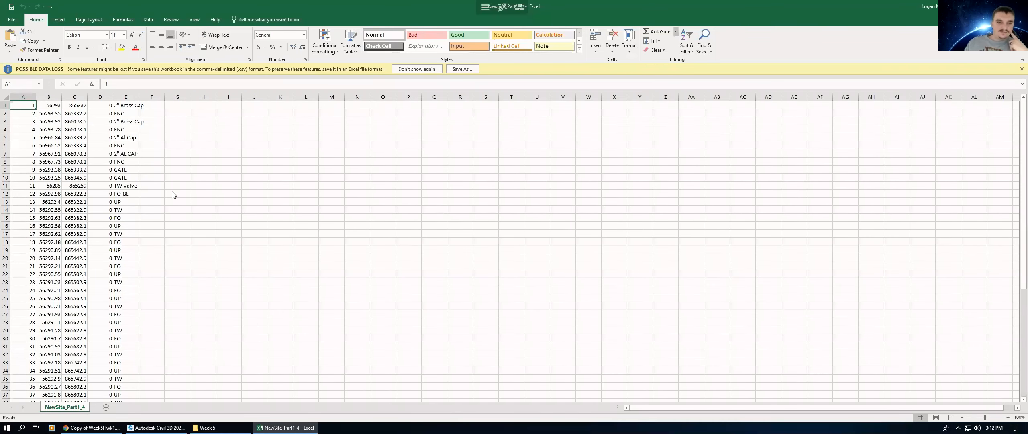
Step: Append -EL to the fence code in row 4 to make it FNC-EL
scroll(168, 193, down, 13)
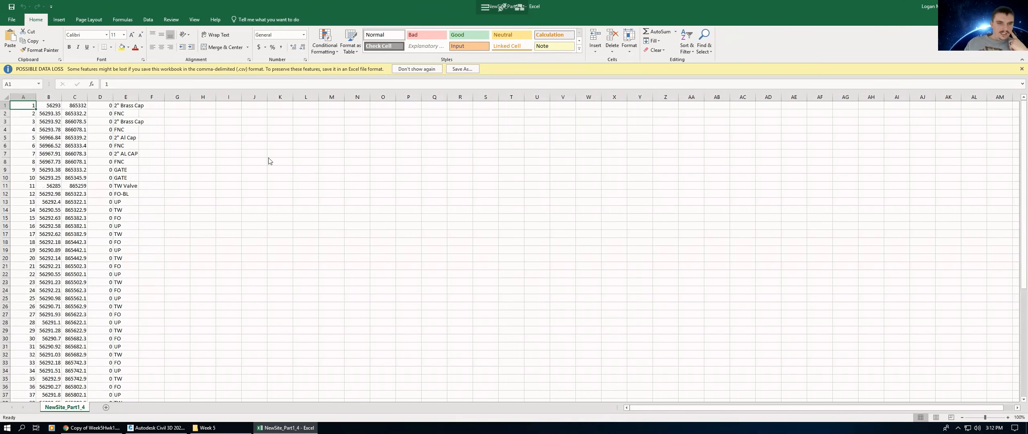
click(199, 170)
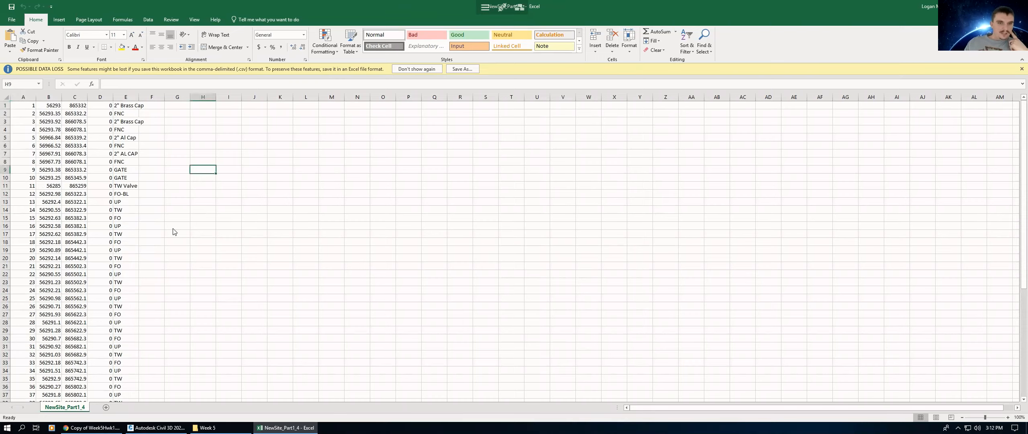
click(129, 195)
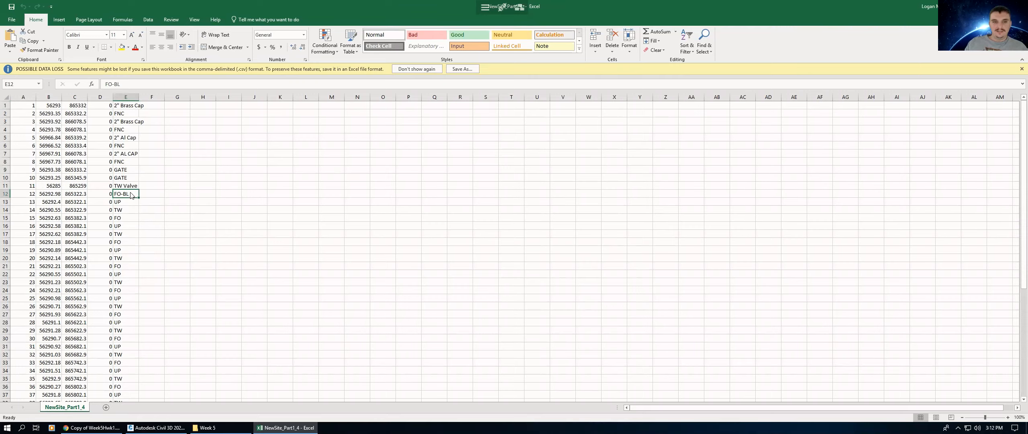
double_click(129, 221)
click(138, 131)
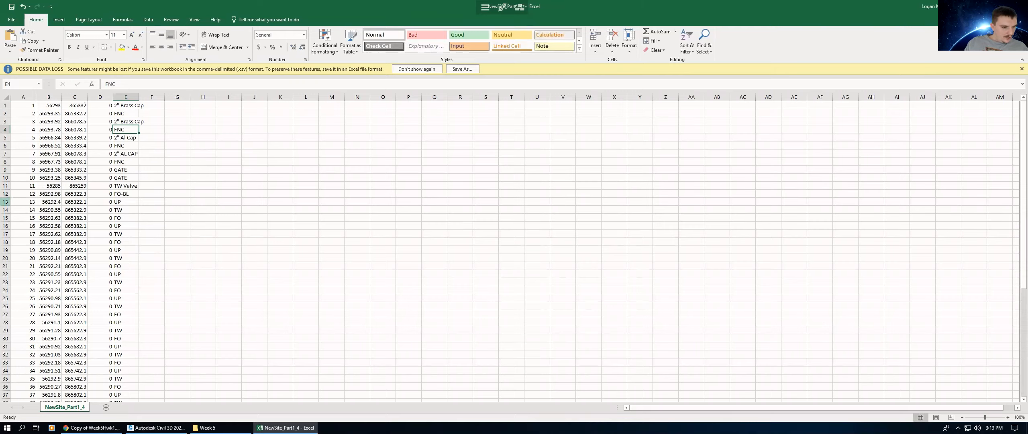
double_click(127, 133)
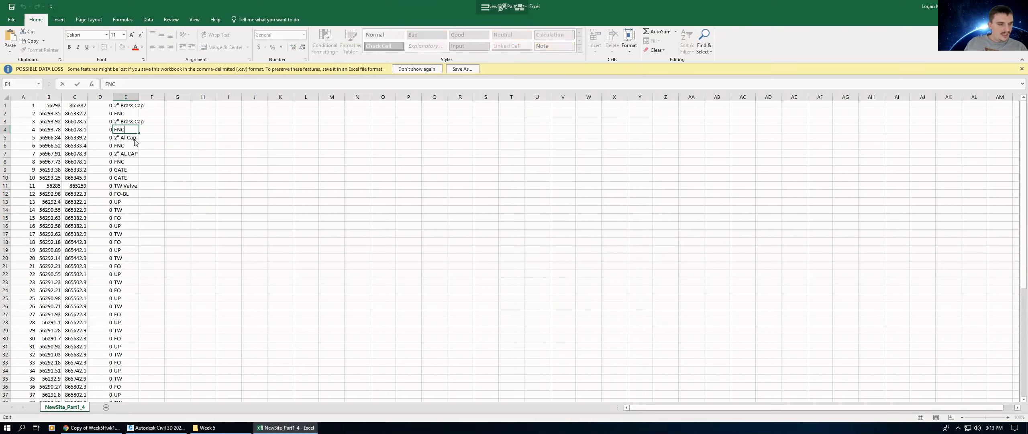
text(-EL)
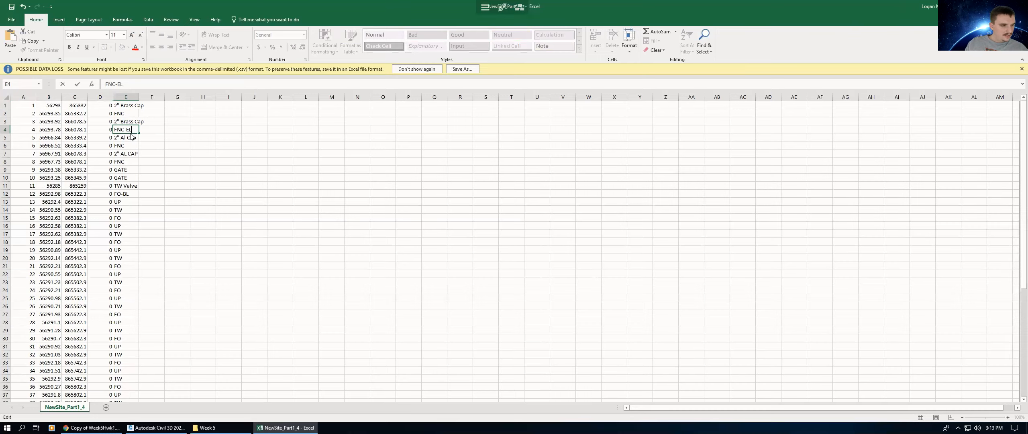
key(Return)
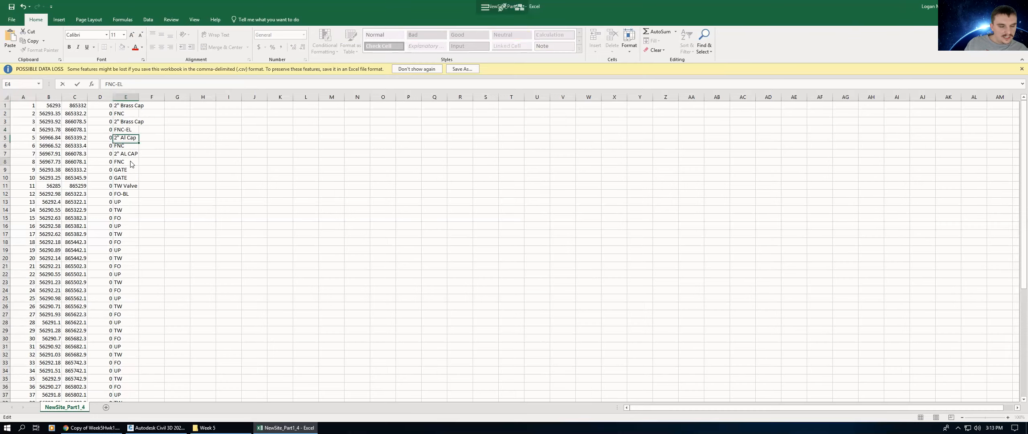
Step: Append -EL to the codes in rows 8, 13 and 14, making FNC-EL, UP-EL and TW-EL
click(132, 163)
double_click(132, 163)
text(-EL)
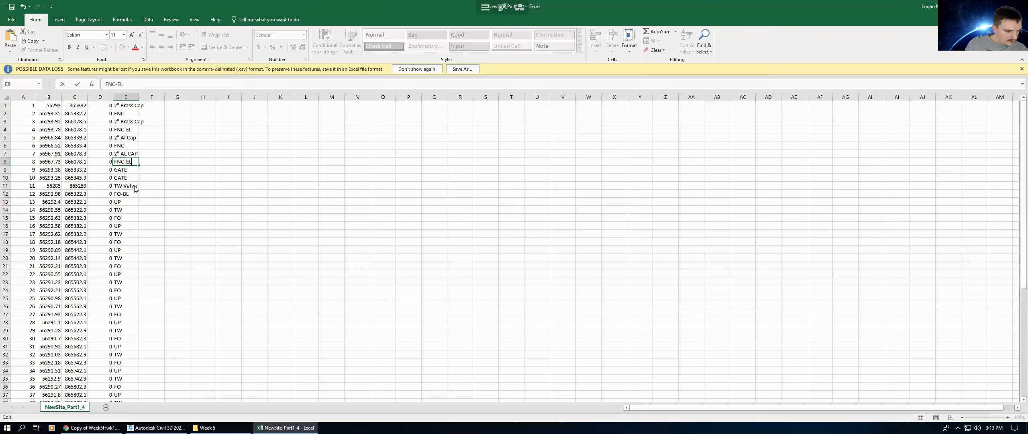
click(136, 205)
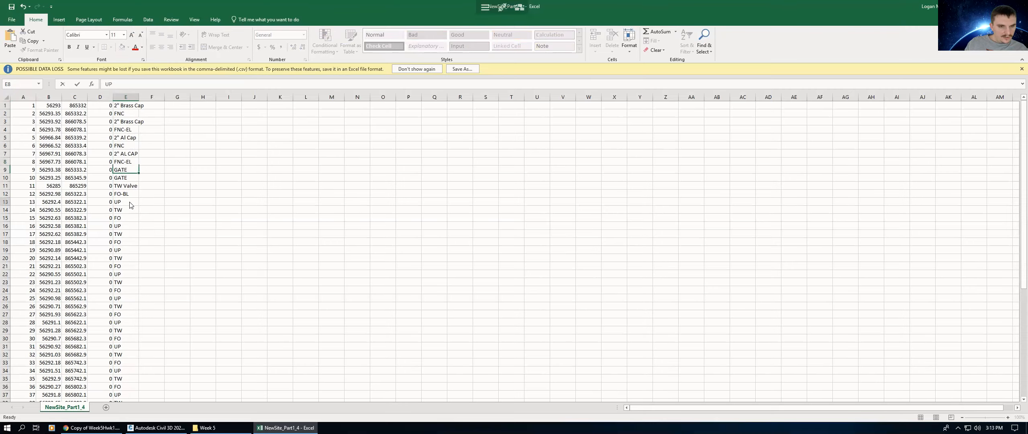
double_click(131, 205)
text(-EL)
click(133, 210)
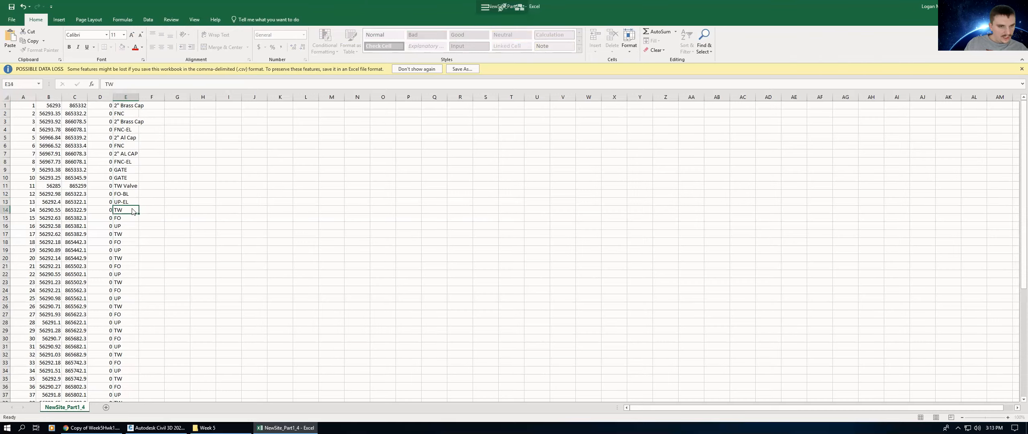
double_click(133, 211)
text(-EL)
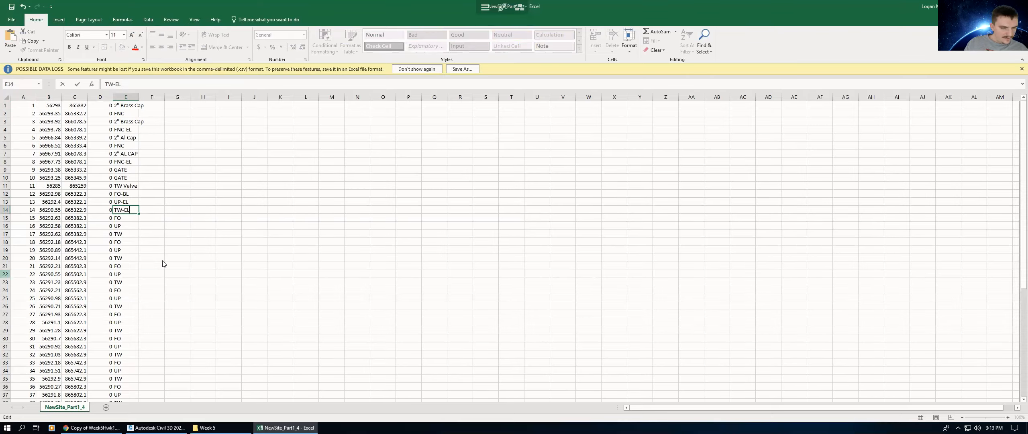
Step: Append -EL to the code in row 49 to make it UP-EL
scroll(154, 257, down, 5)
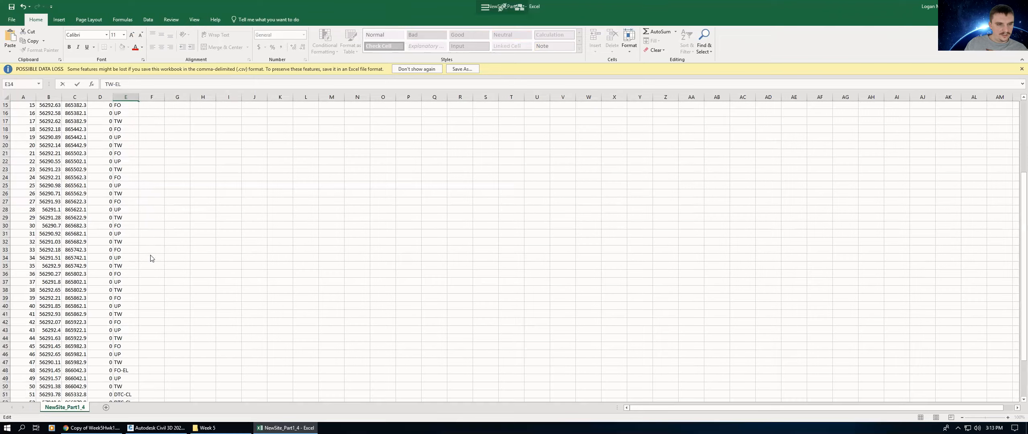
scroll(132, 305, down, 3)
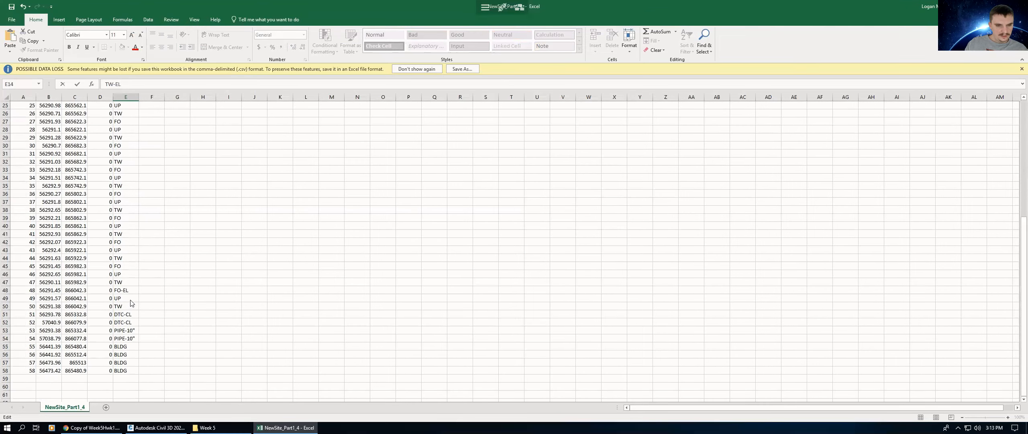
click(130, 299)
double_click(131, 300)
text(-EL)
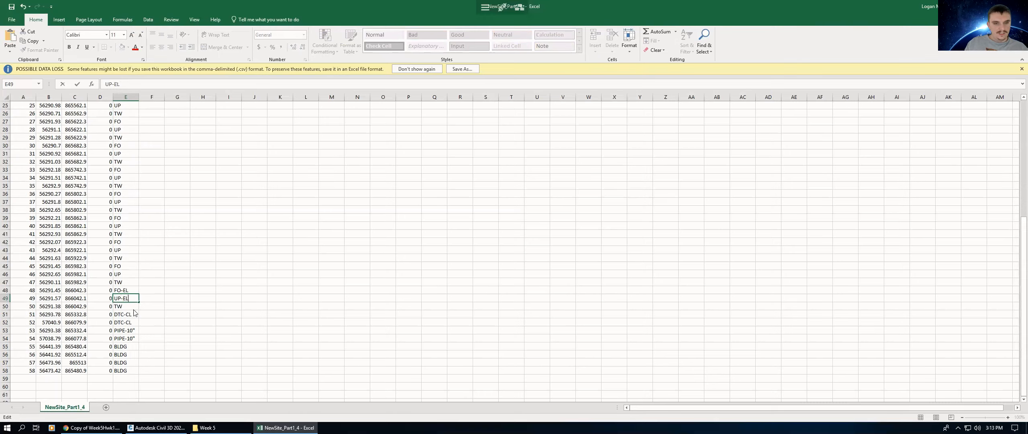
click(135, 308)
double_click(136, 306)
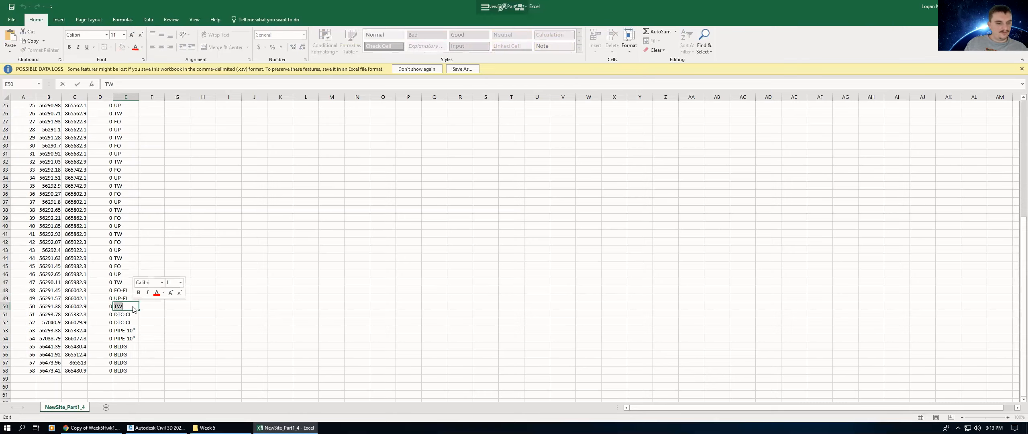
text(-EL)
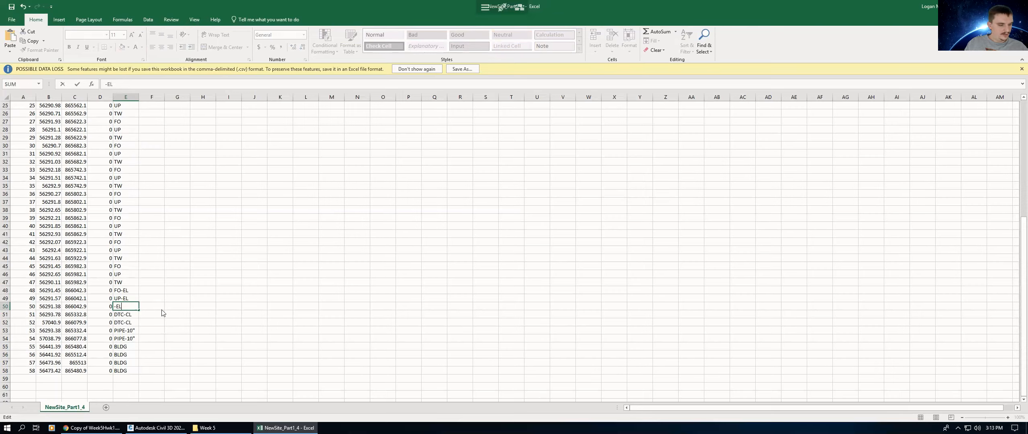
key(Tab)
click(195, 299)
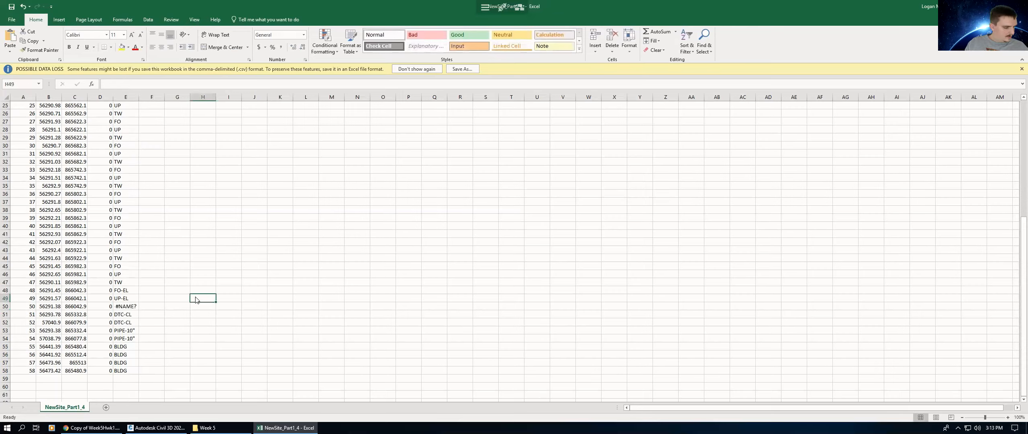
key(ctrl+z)
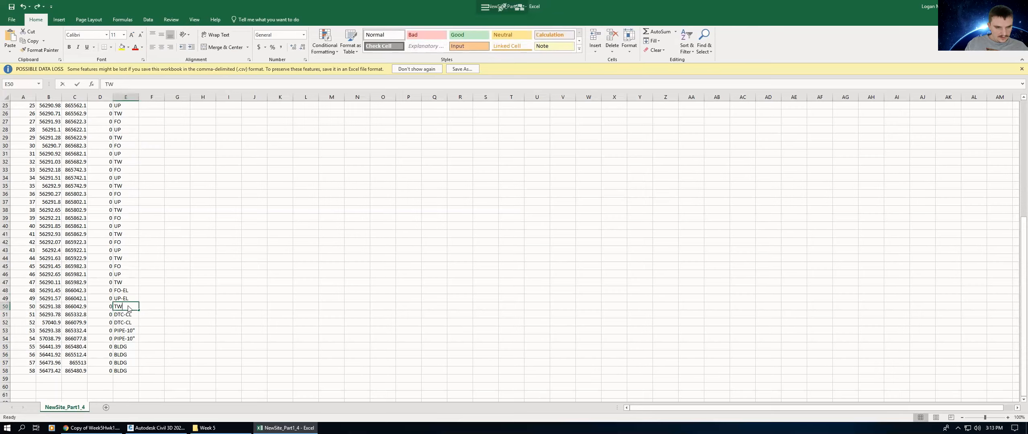
Step: Append -EL to the code in row 50 to make it TW-EL
double_click(128, 308)
text(-EL)
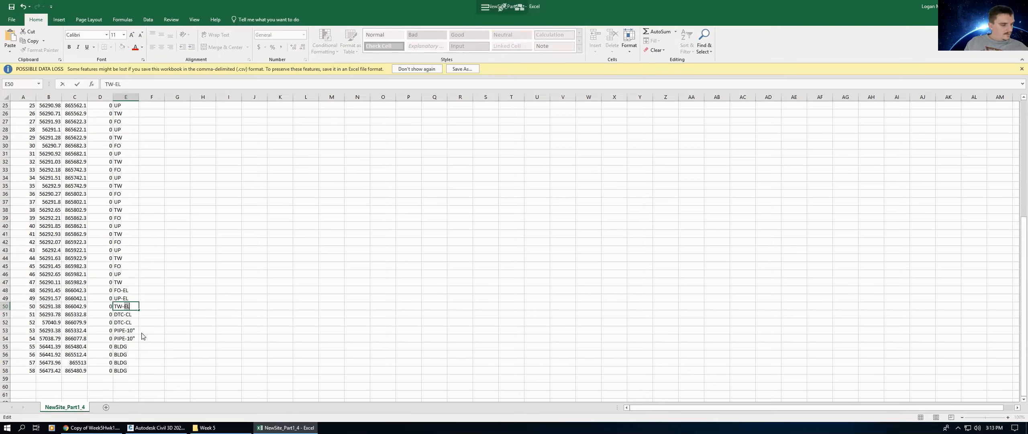
click(165, 301)
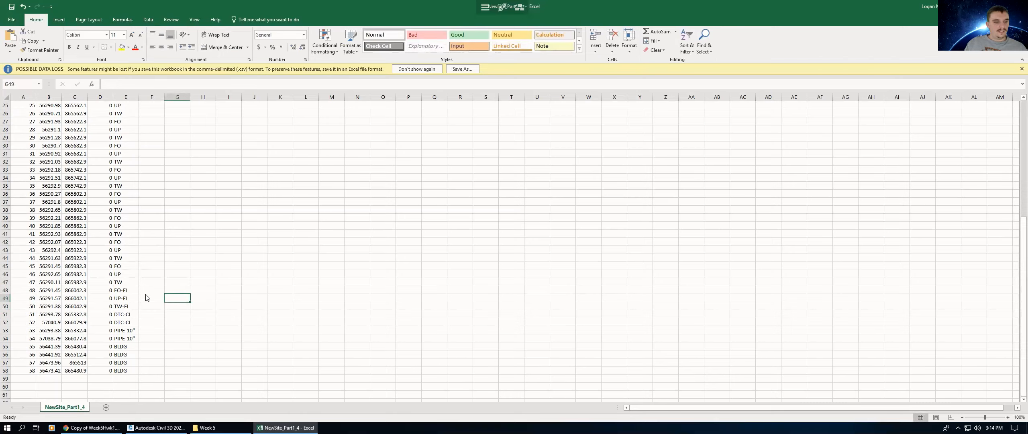
Step: Save the sheet as a comma-delimited CSV named NewSite_Part1_4.3 in the Week 5 folder
scroll(146, 283, up, 1)
scroll(145, 282, up, 7)
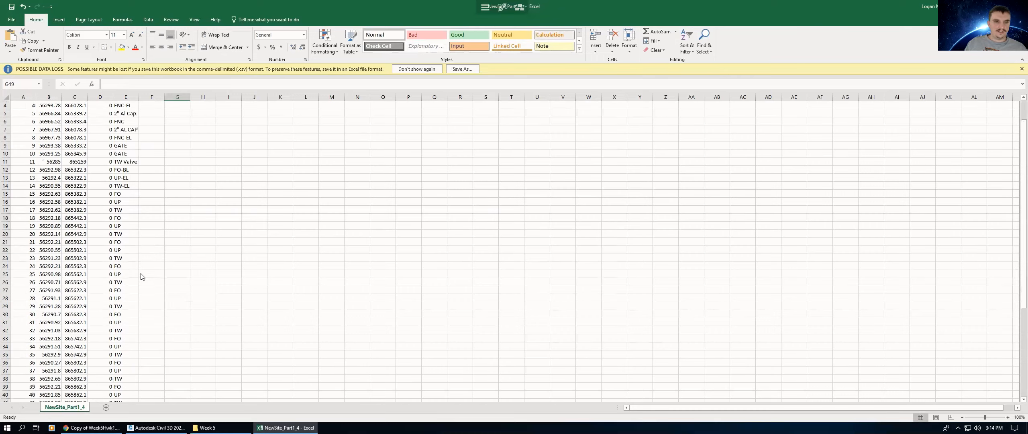
scroll(142, 281, down, 6)
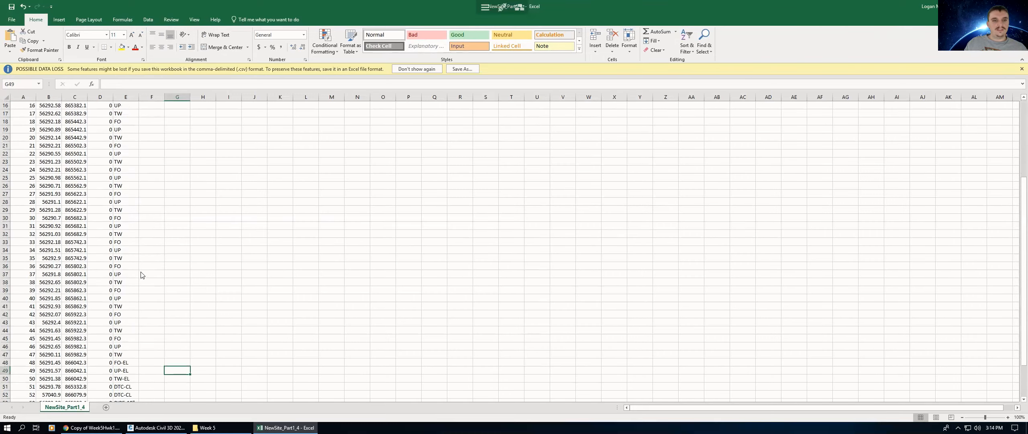
scroll(141, 283, down, 3)
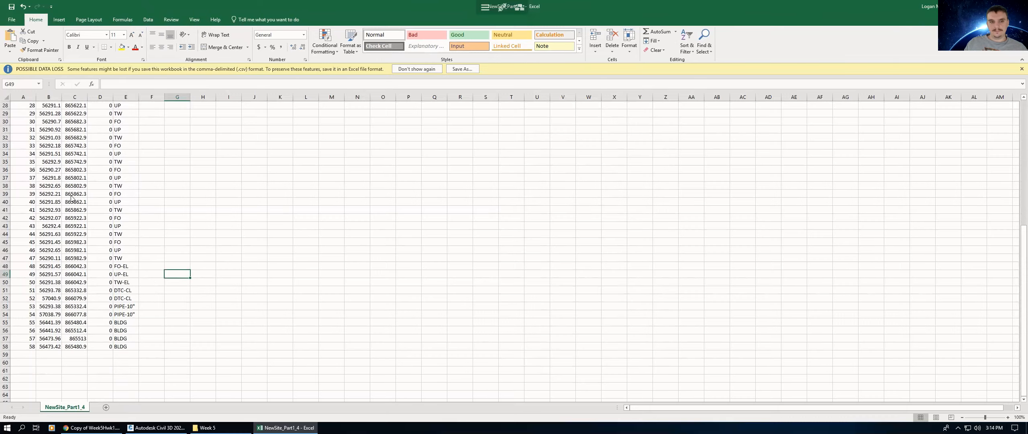
scroll(176, 230, up, 6)
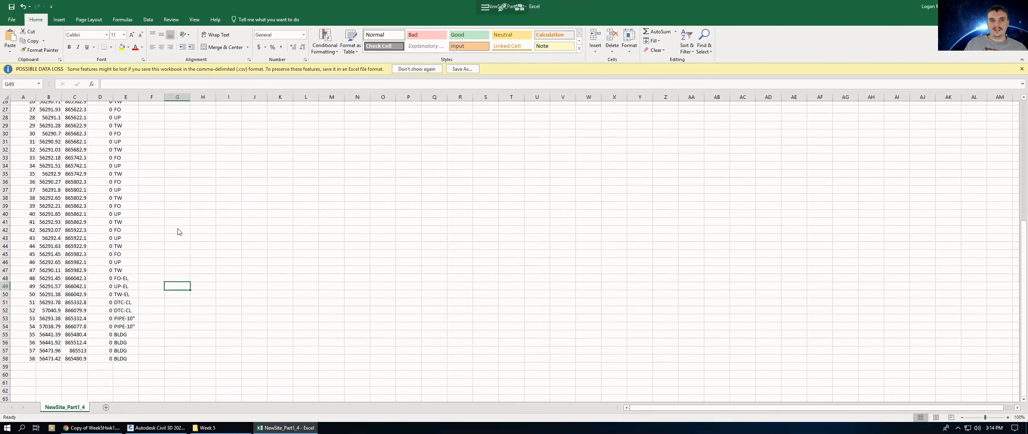
scroll(160, 249, up, 3)
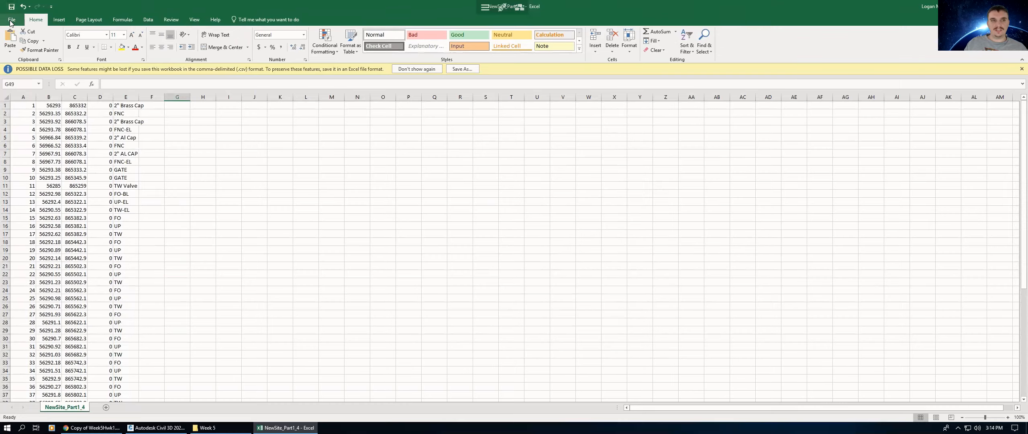
click(10, 20)
click(19, 99)
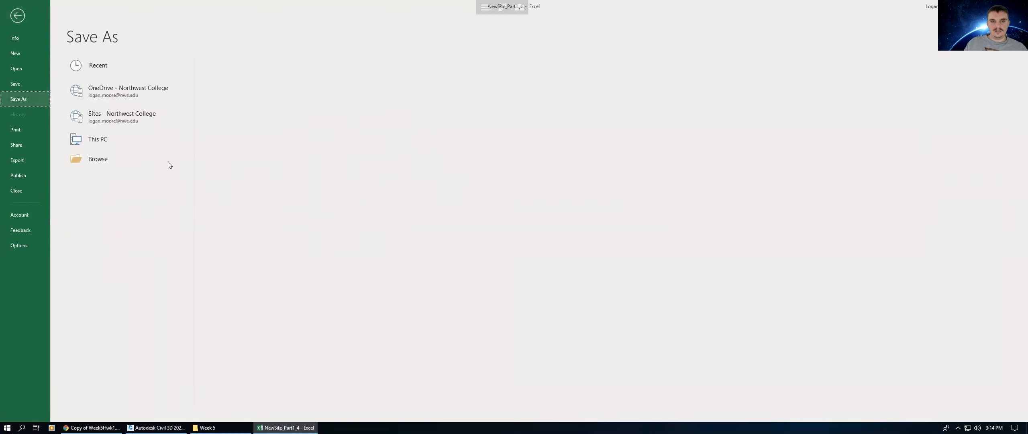
click(239, 76)
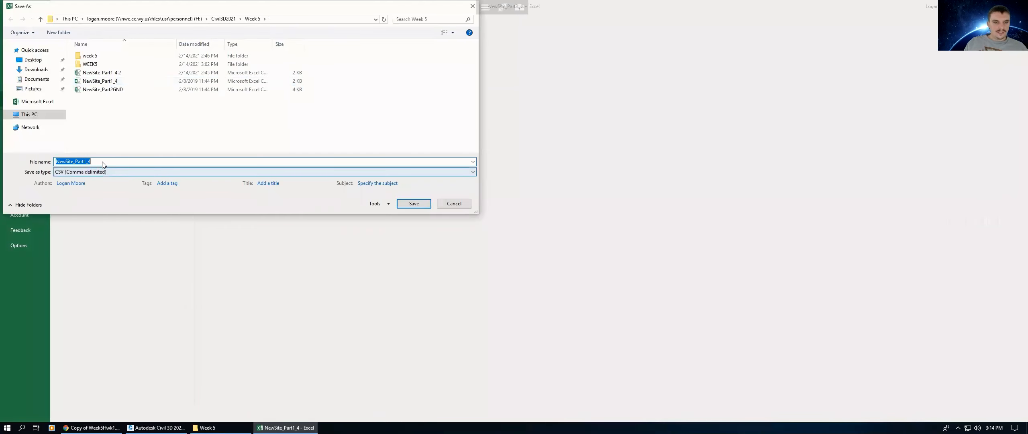
click(100, 161)
text(.3)
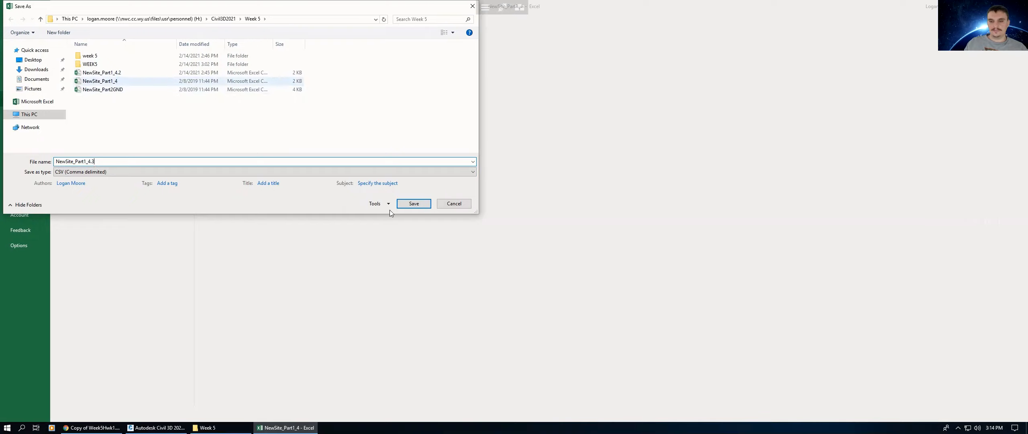
click(414, 204)
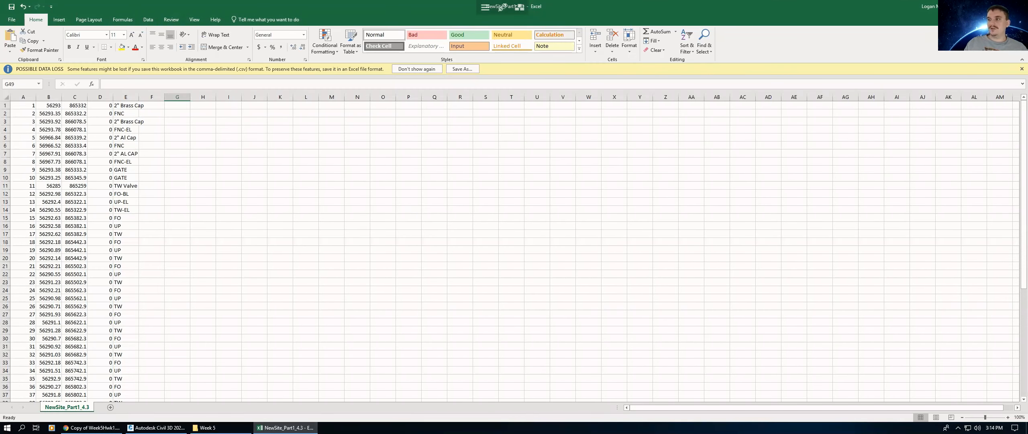
Step: Remove the NewSite_Part1_4.csv import event's points and figures from the drawing
click(1019, 6)
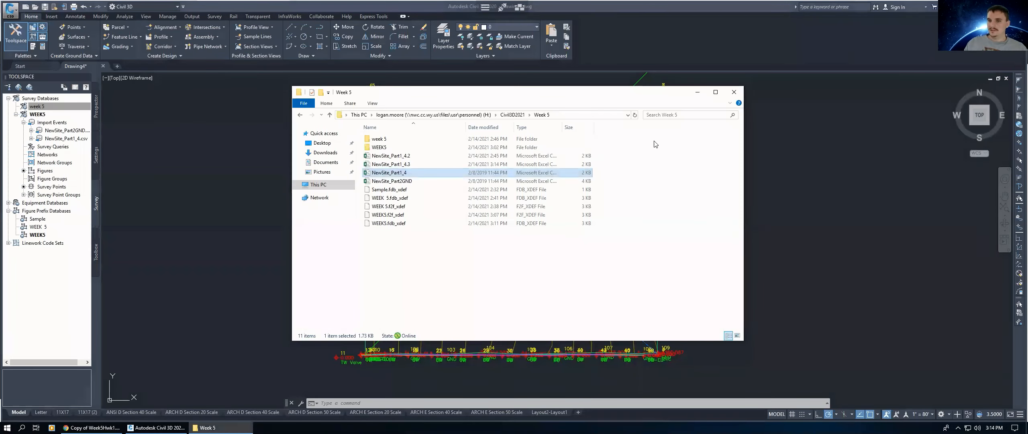
click(734, 91)
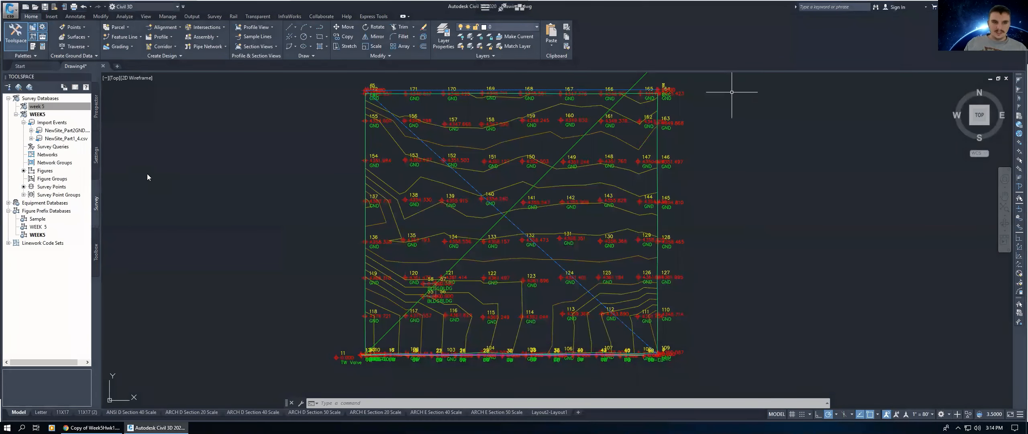
click(57, 140)
right_click(57, 141)
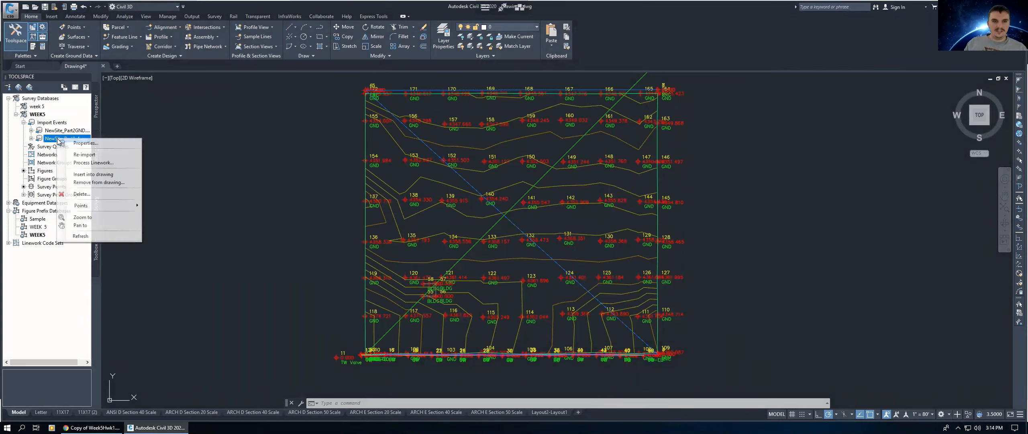
click(85, 183)
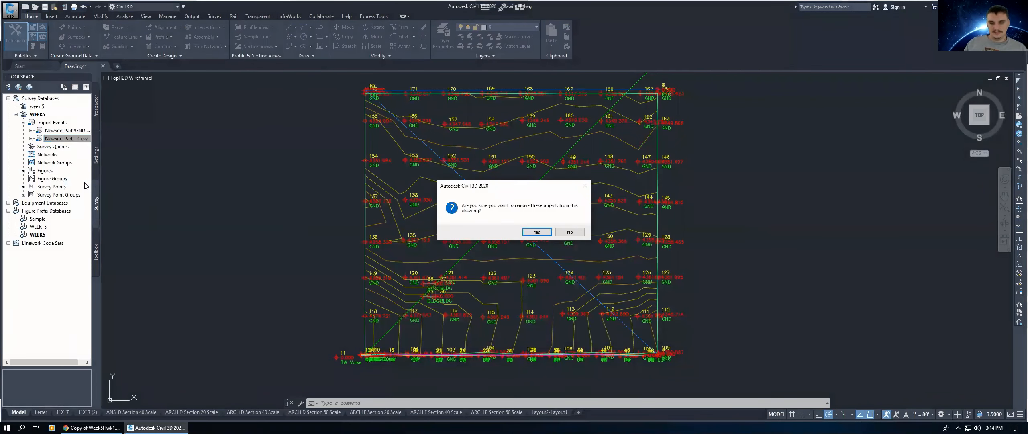
click(536, 232)
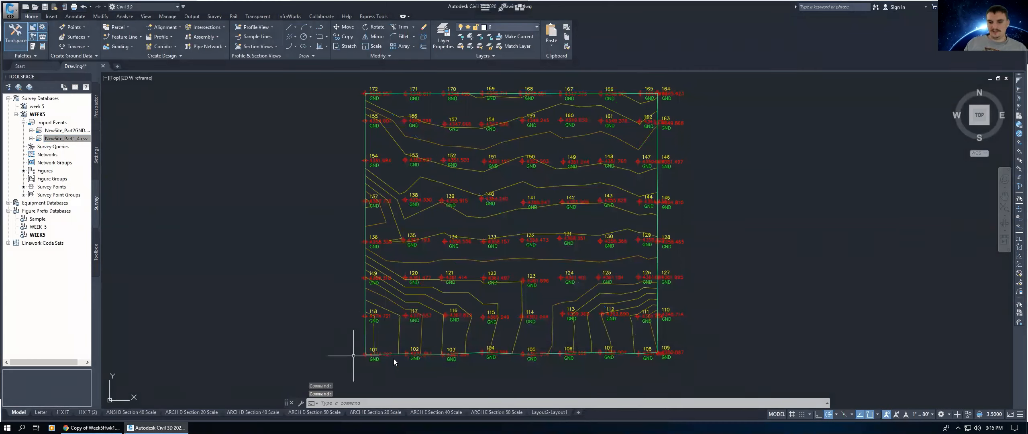
Step: Delete the NewSite_Part1_4.csv import event from the WEEK5 survey database
click(56, 139)
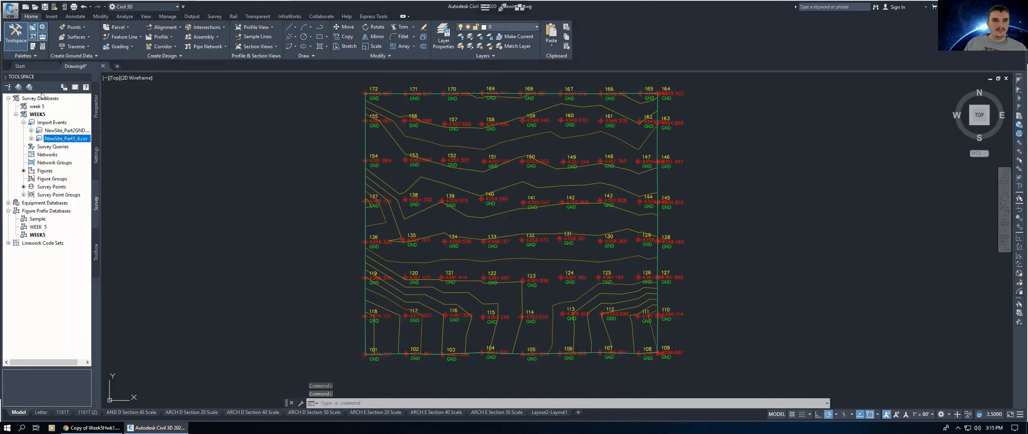
right_click(57, 139)
click(84, 194)
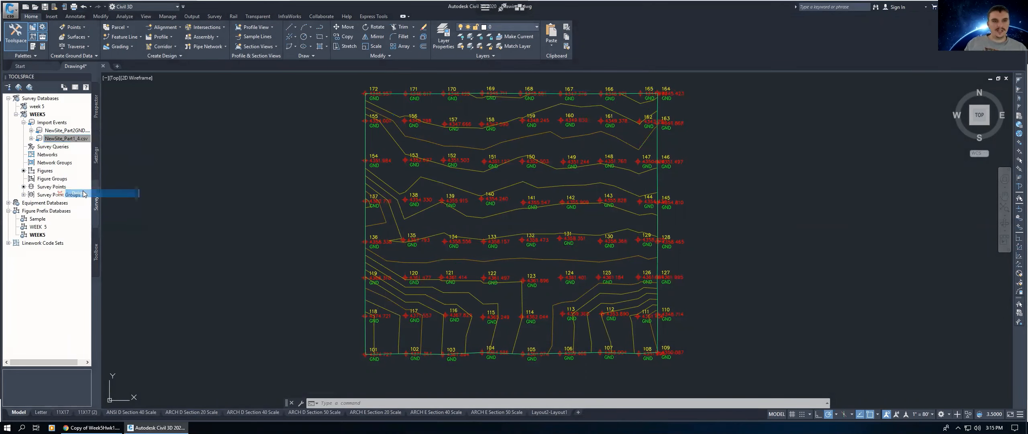
click(529, 233)
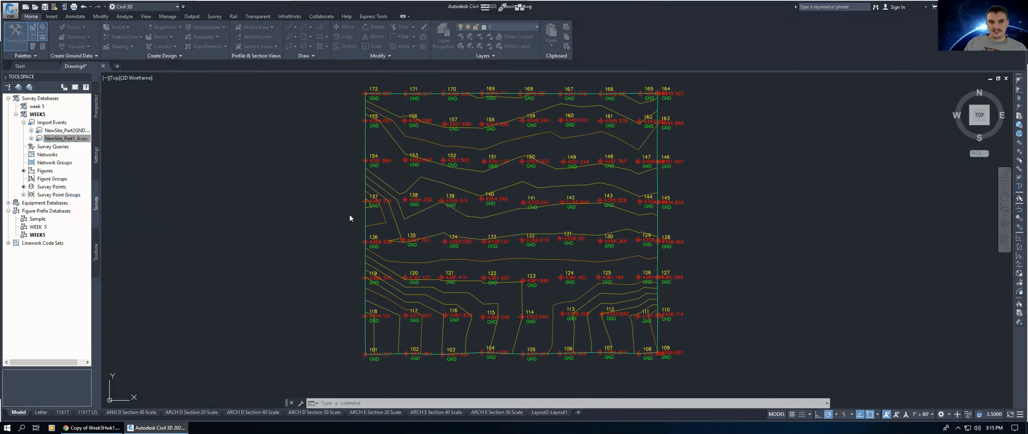
Step: Start importing survey data into WEEK5 from NewSite_Part1_4.3.csv using the PNEZD (comma delimited) format
right_click(46, 124)
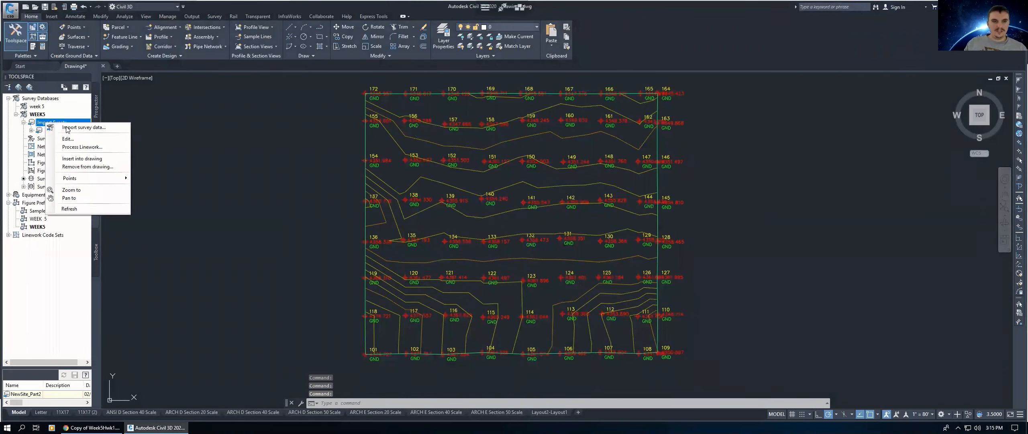
click(67, 127)
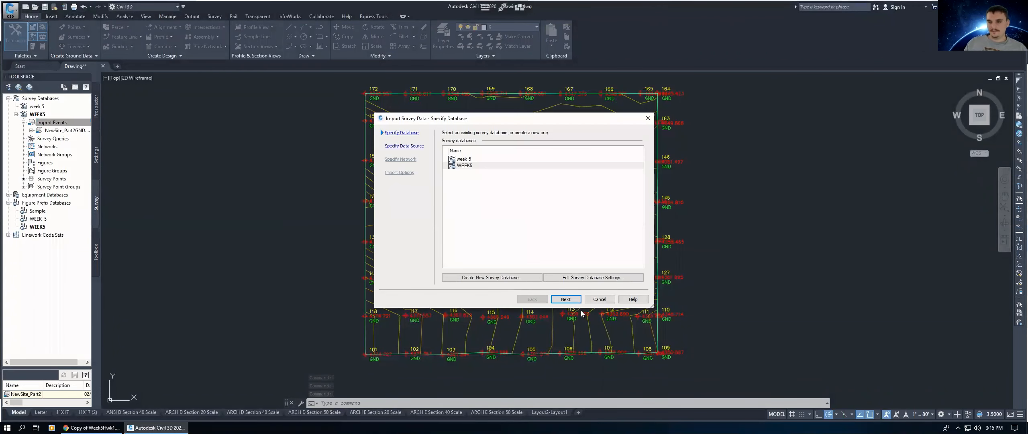
click(567, 299)
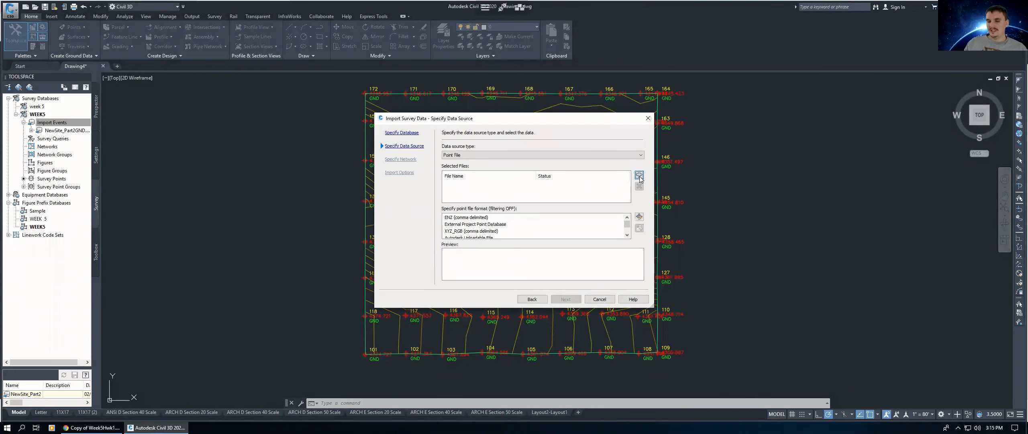
click(639, 175)
click(466, 172)
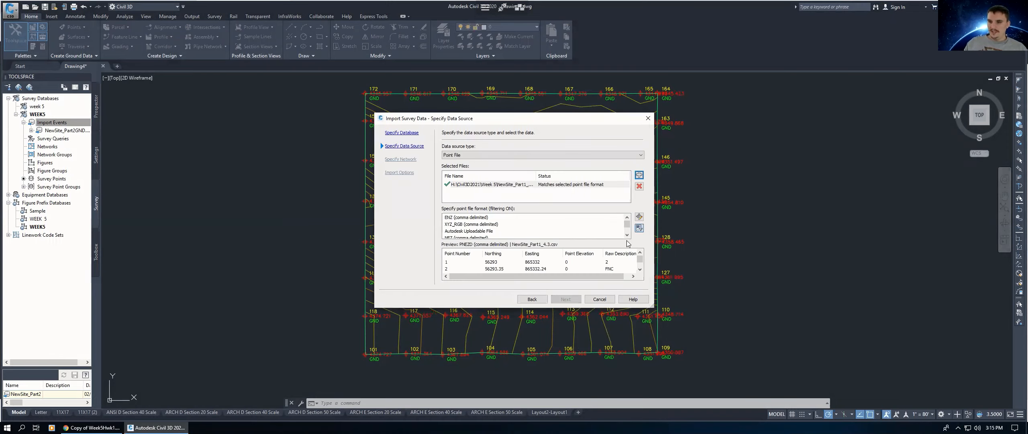
scroll(574, 231, down, 2)
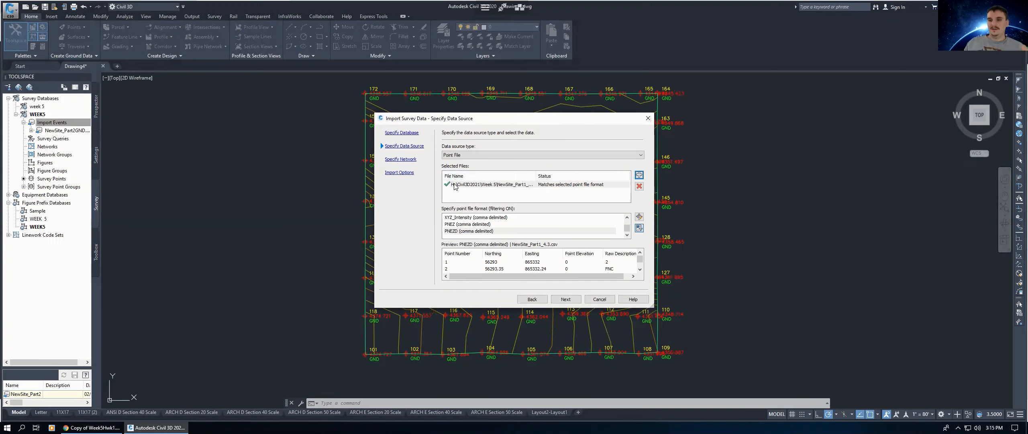
click(464, 232)
click(567, 300)
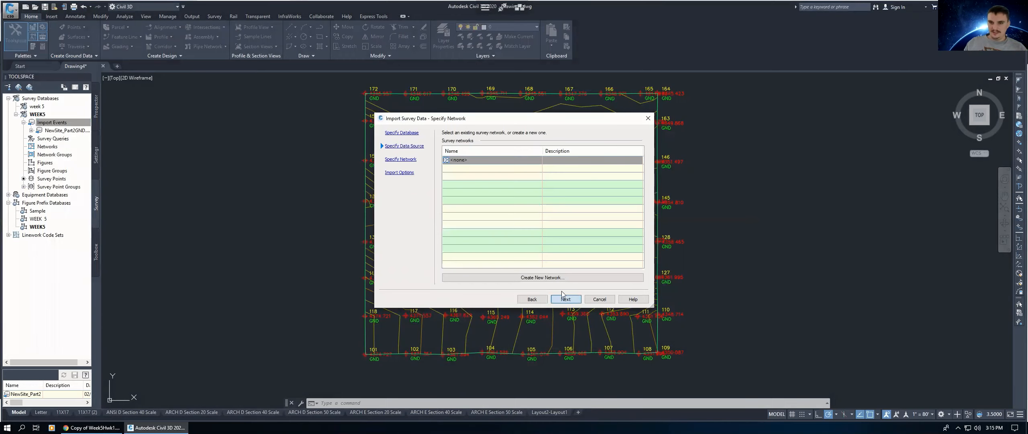
Step: Turn on Process linework during import and finish the survey data import
click(572, 300)
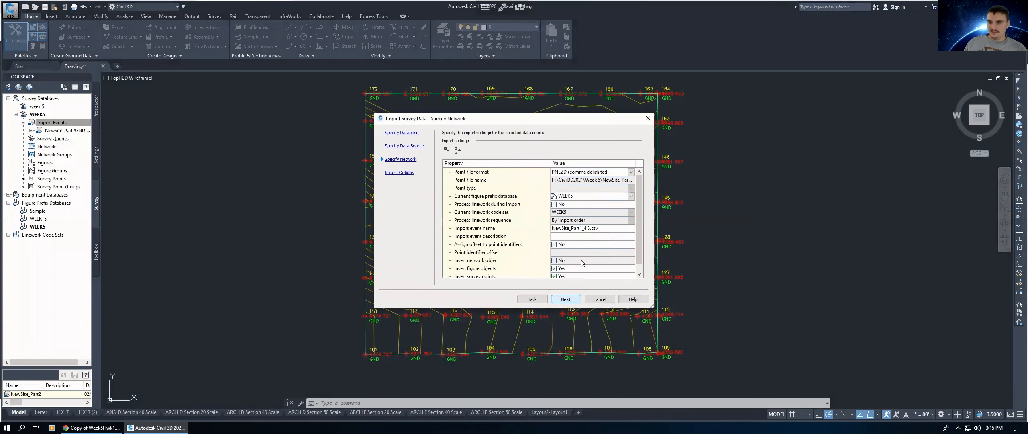
click(555, 205)
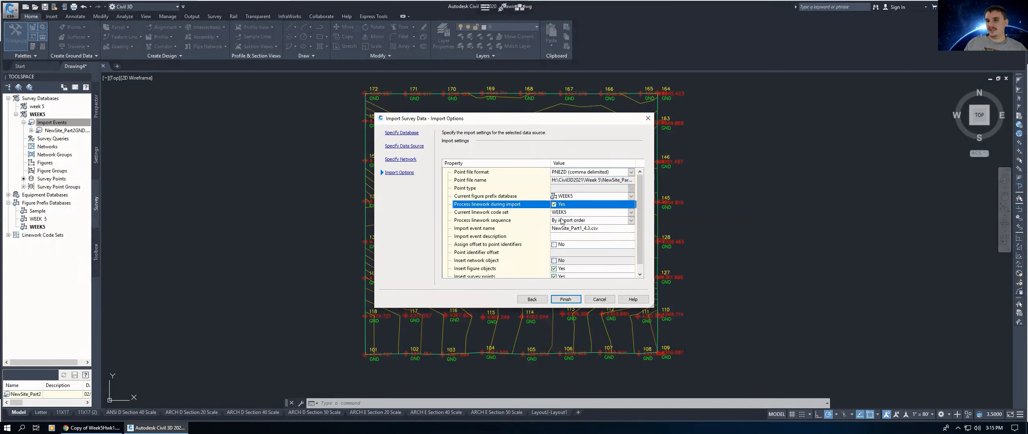
scroll(554, 268, down, 1)
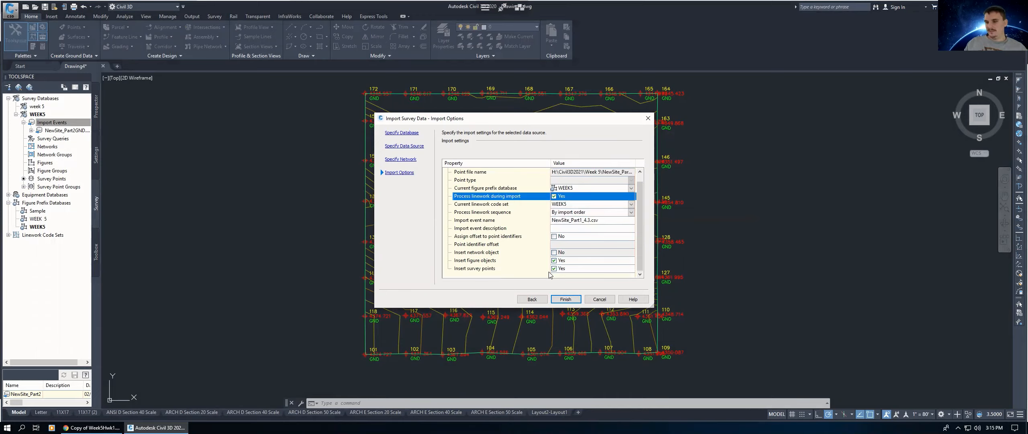
click(566, 299)
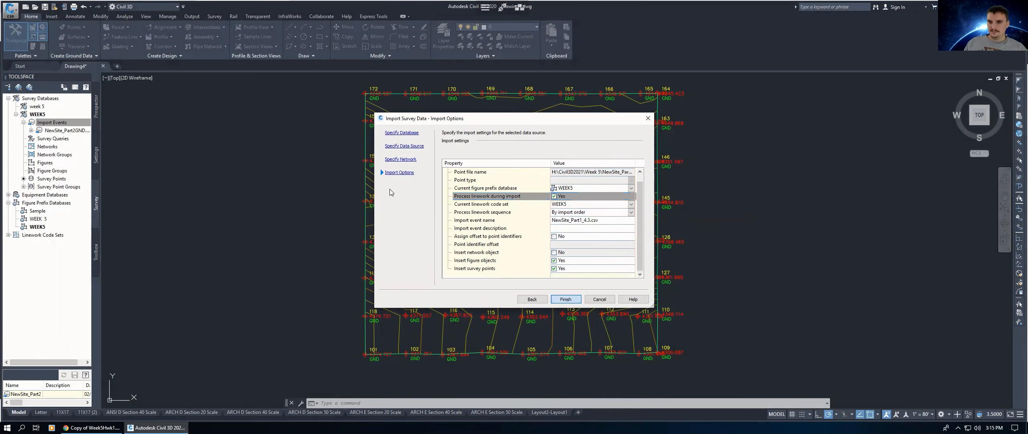
Step: Inspect the newly processed linework along the site's bottom edge
middle_drag(603, 265, 589, 220)
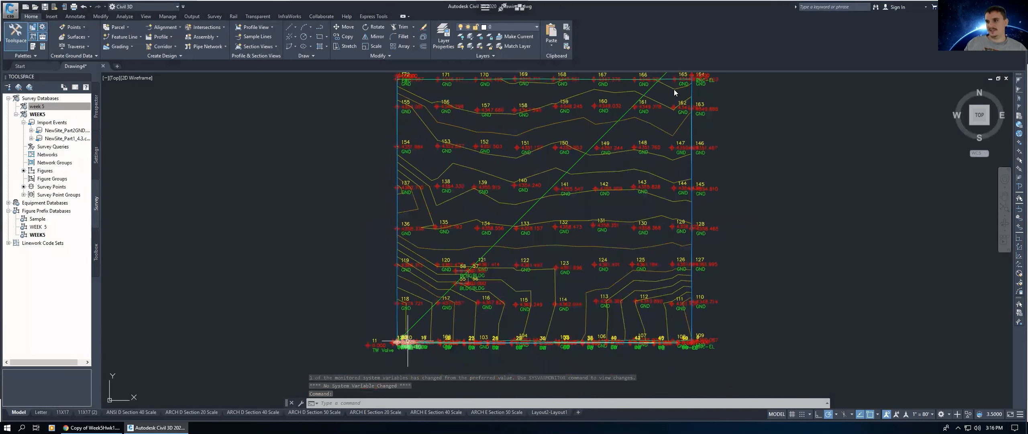
middle_drag(597, 209, 593, 218)
middle_drag(594, 217, 594, 217)
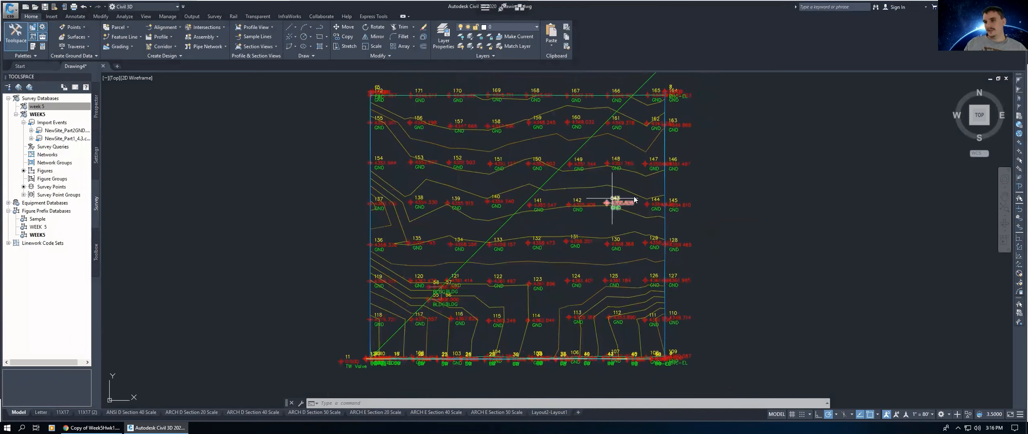
mouse_move(637, 242)
middle_down()
mouse_move(318, 150)
mouse_move(623, 241)
middle_up()
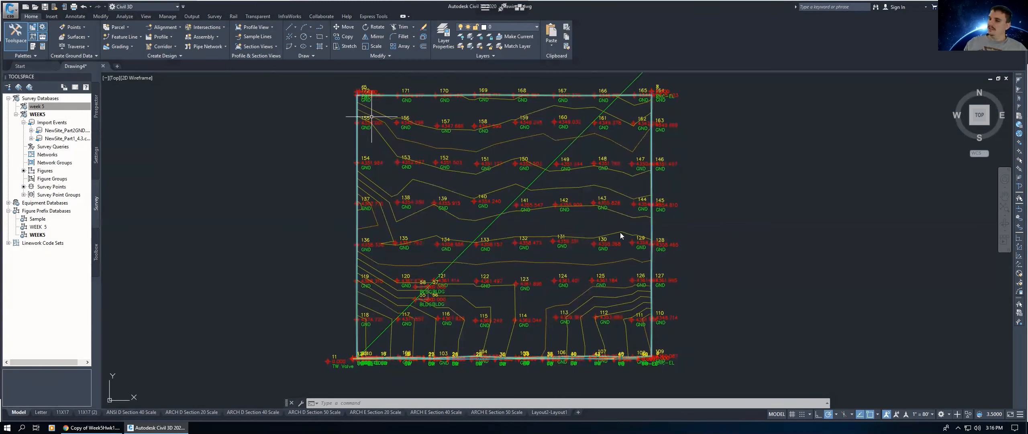
middle_drag(539, 291, 542, 288)
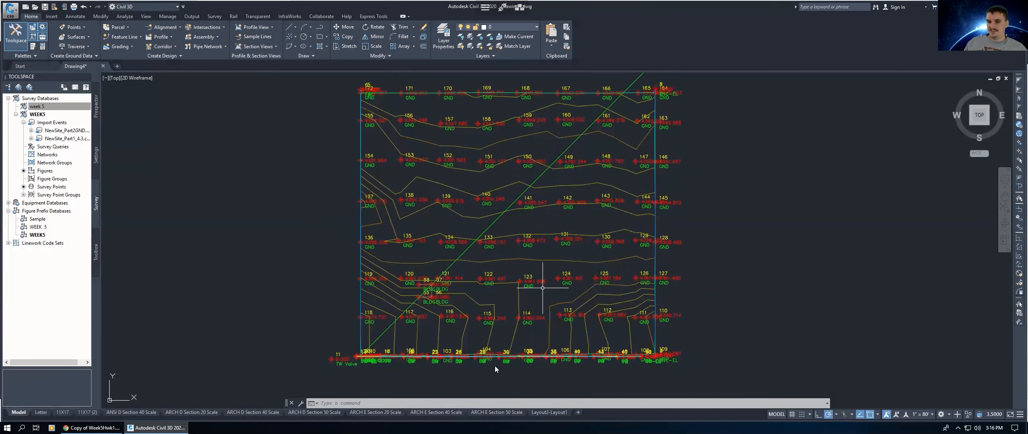
scroll(490, 369, up, 4)
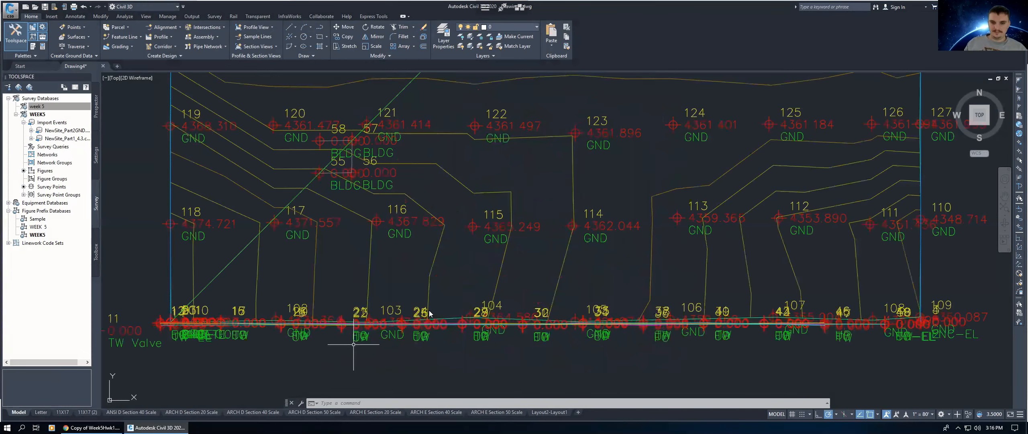
scroll(321, 301, up, 2)
middle_drag(316, 300, 429, 310)
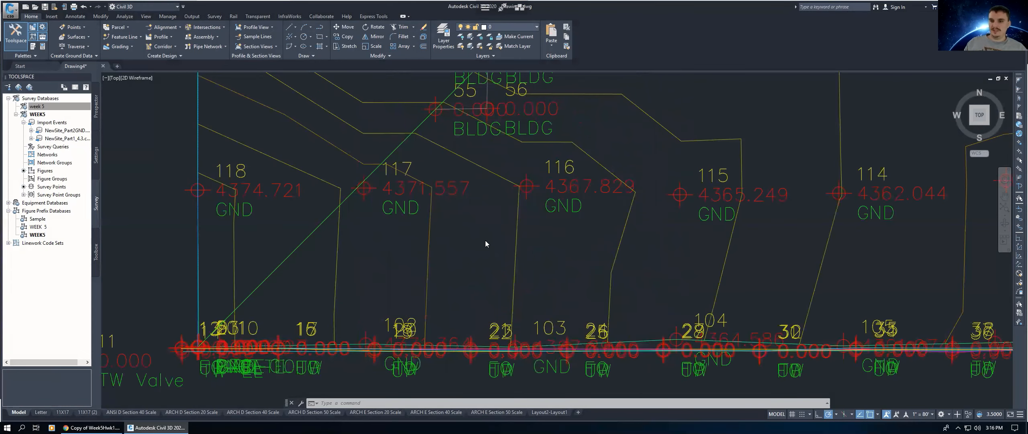
scroll(487, 239, down, 10)
Step: Open the 11X17 layout and activate model space inside its viewport
scroll(486, 236, up, 4)
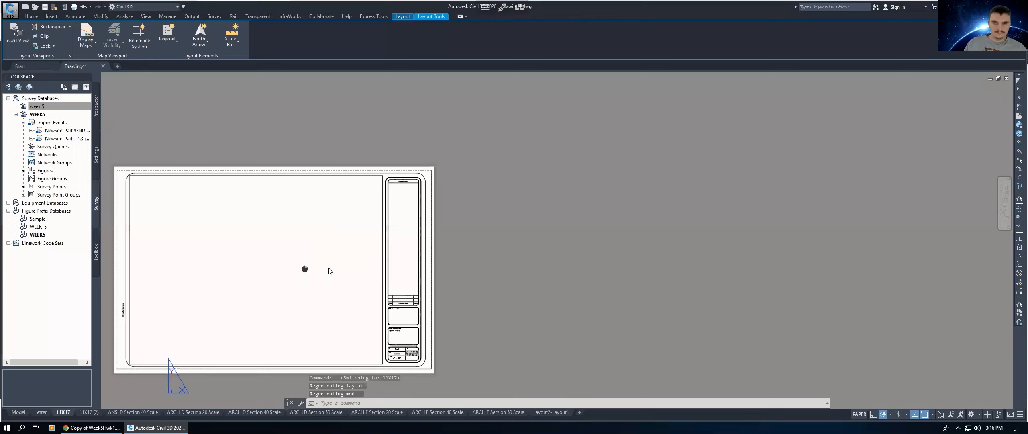
scroll(395, 267, up, 2)
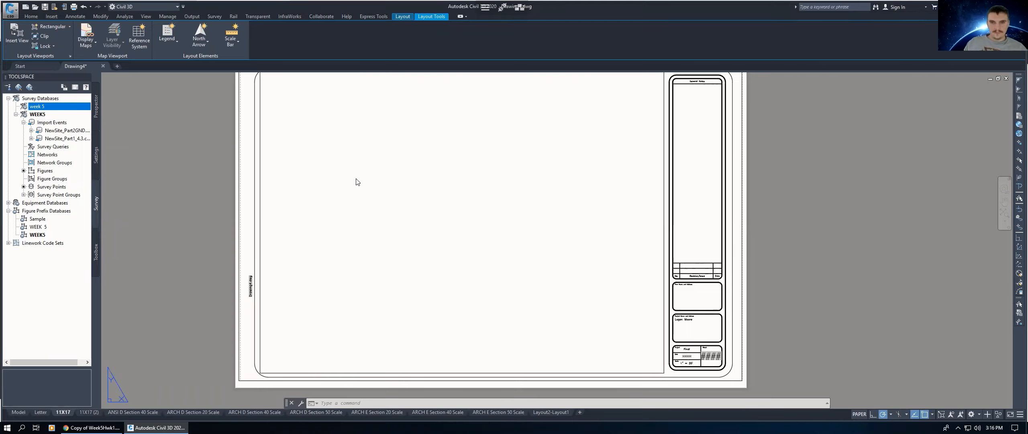
click(399, 214)
middle_drag(353, 178, 344, 193)
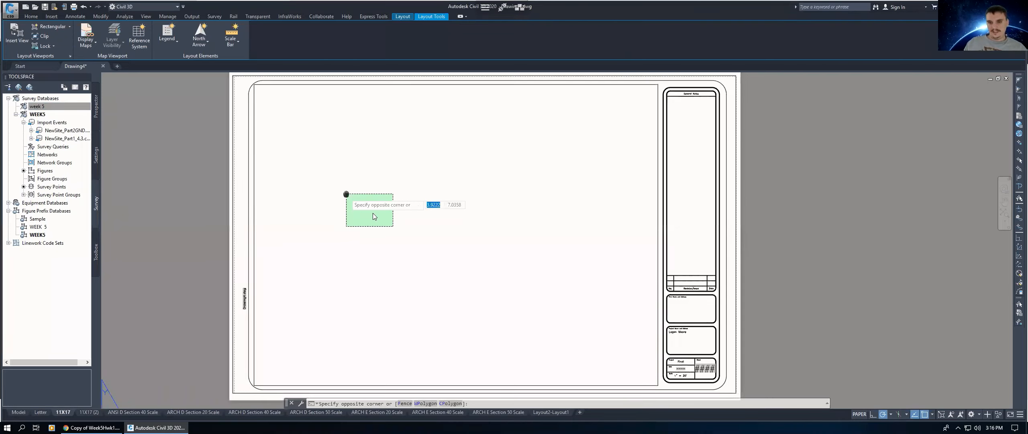
scroll(371, 212, down, 2)
click(371, 212)
click(370, 212)
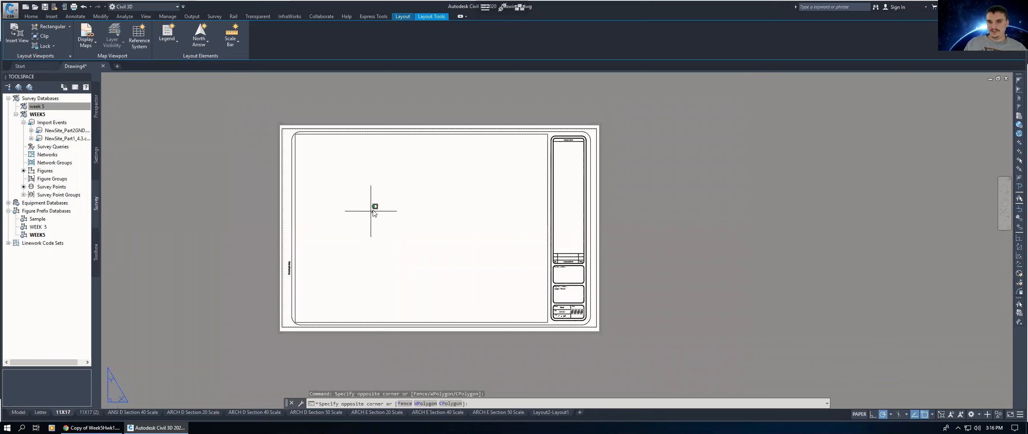
click(372, 210)
click(860, 413)
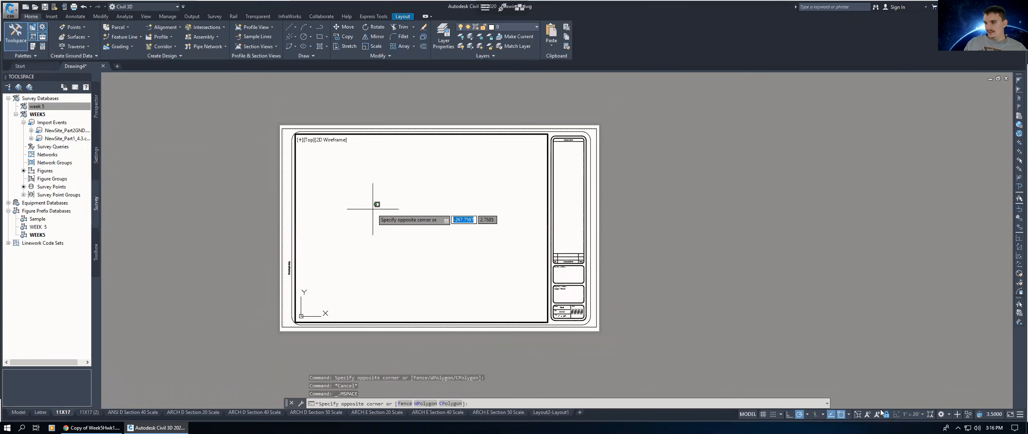
key(Escape)
key(Escape)
key(Escape)
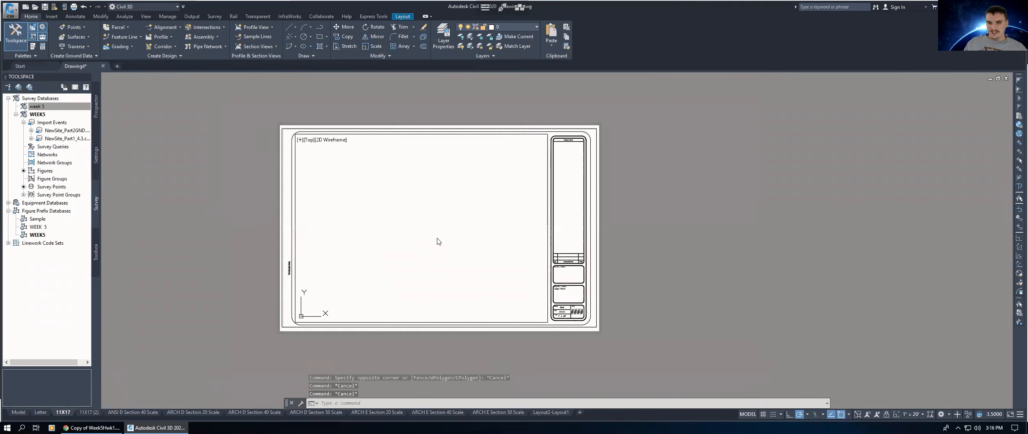
Step: Zoom the viewport to the drawing extents
click(426, 237)
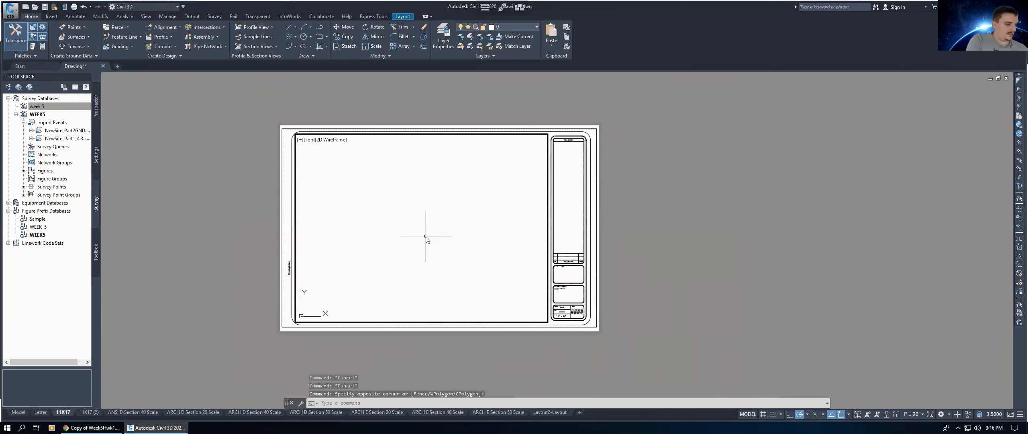
text(z)
key(Return)
text(e)
key(Return)
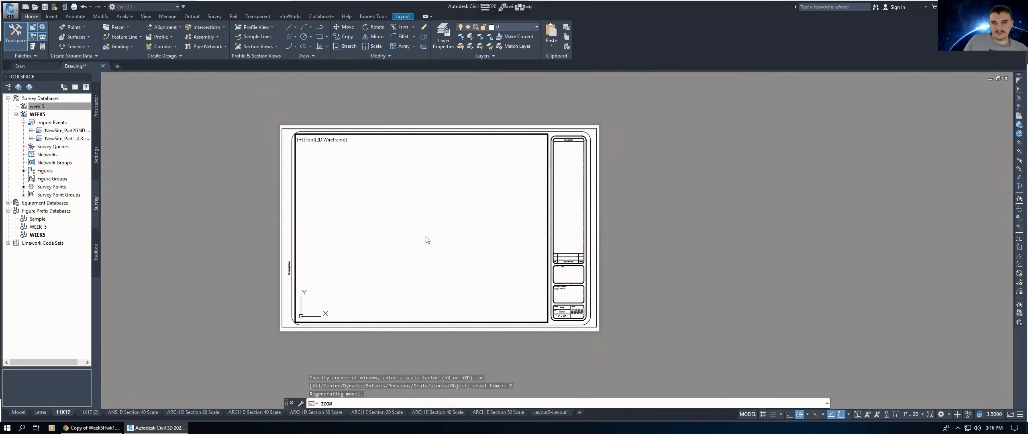
Step: Set the viewport scale to 1" = 100'
click(910, 414)
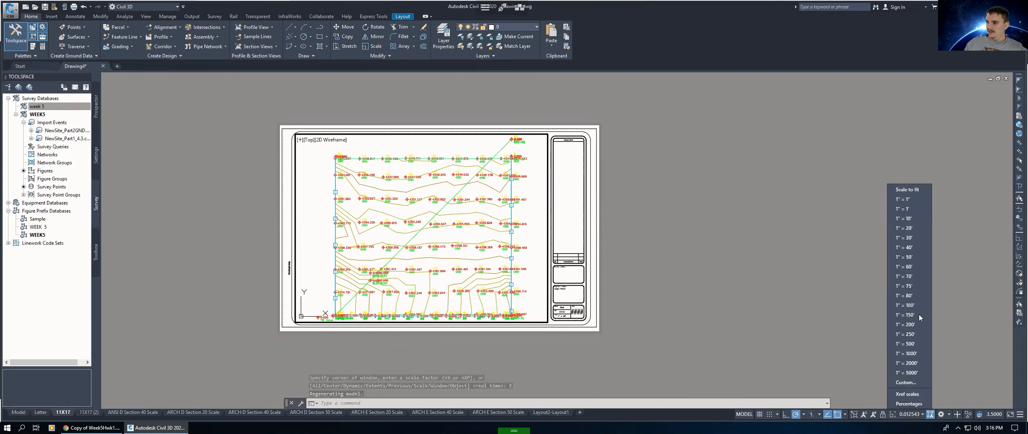
click(909, 305)
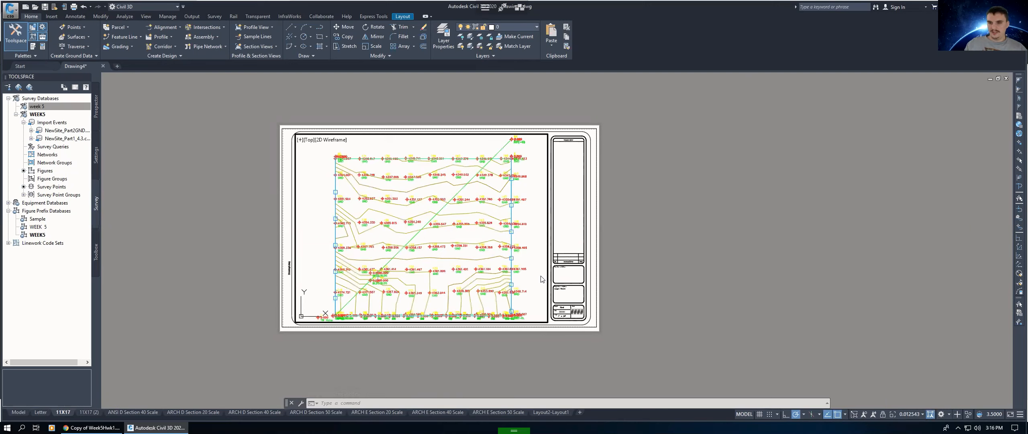
click(885, 415)
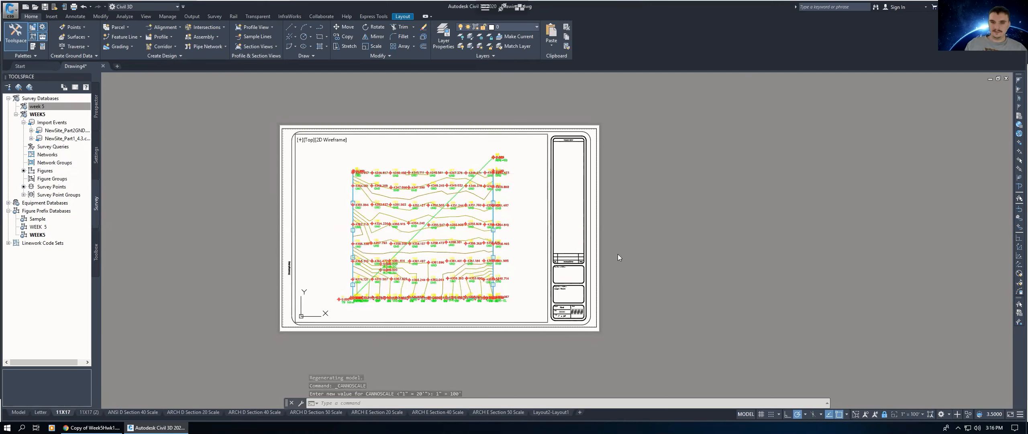
Step: Select all survey points inside the 11X17 viewport using Select Similar on one point
double_click(642, 269)
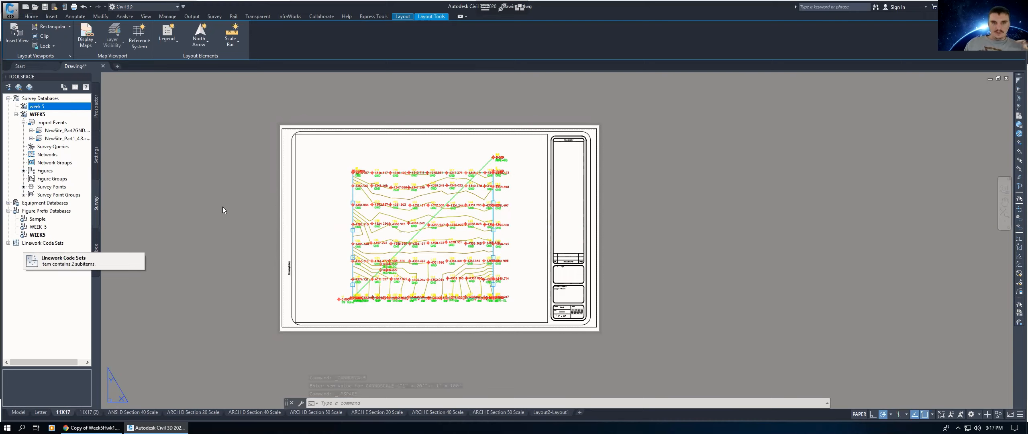
click(199, 211)
click(313, 200)
double_click(505, 162)
click(494, 159)
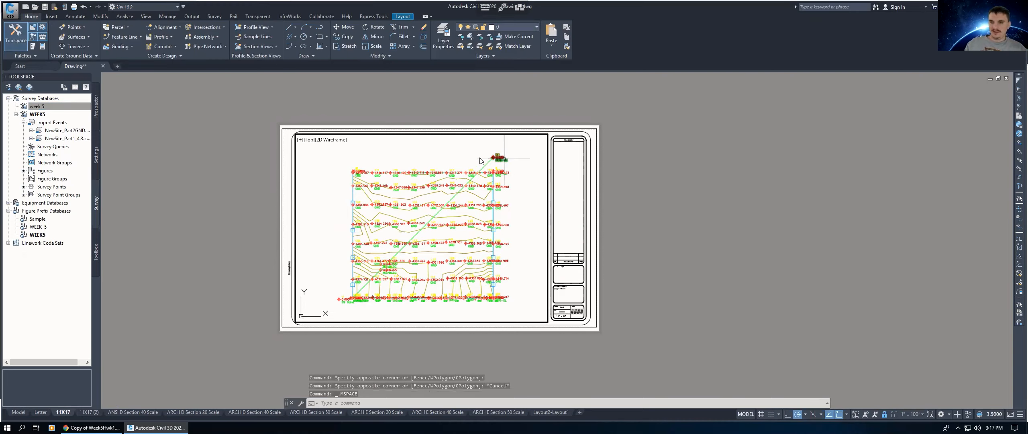
right_click(502, 373)
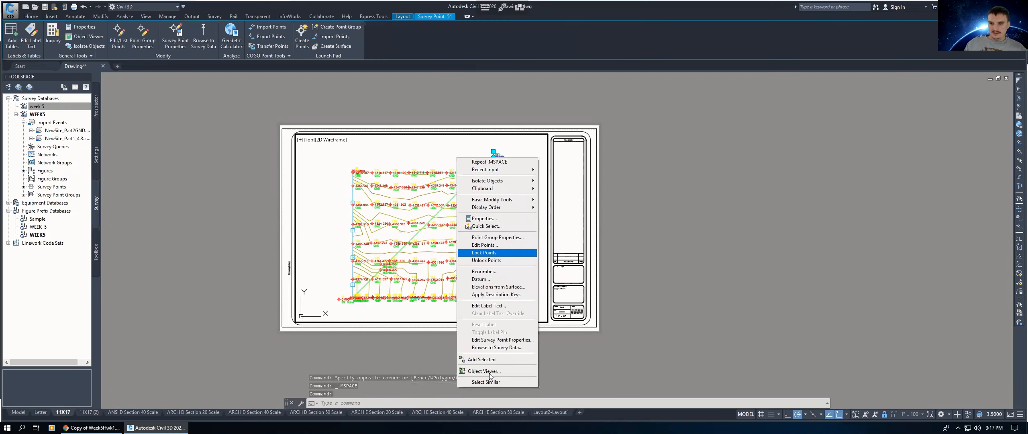
click(381, 160)
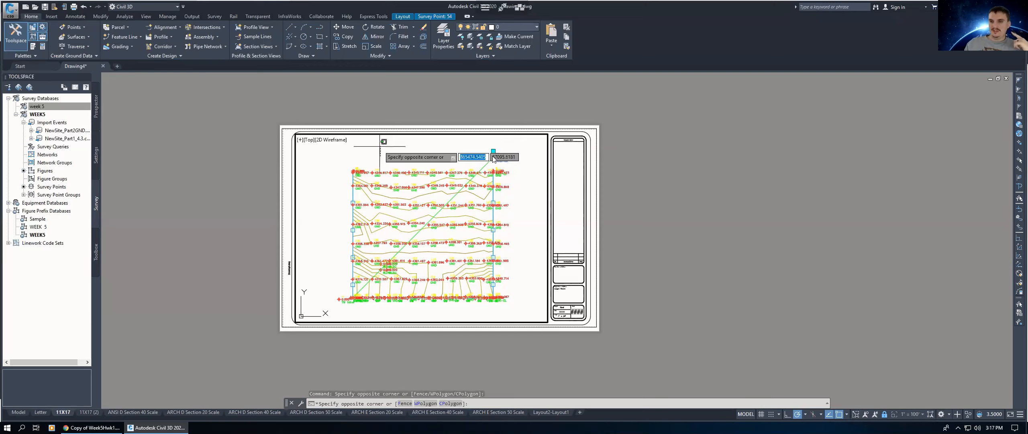
click(494, 158)
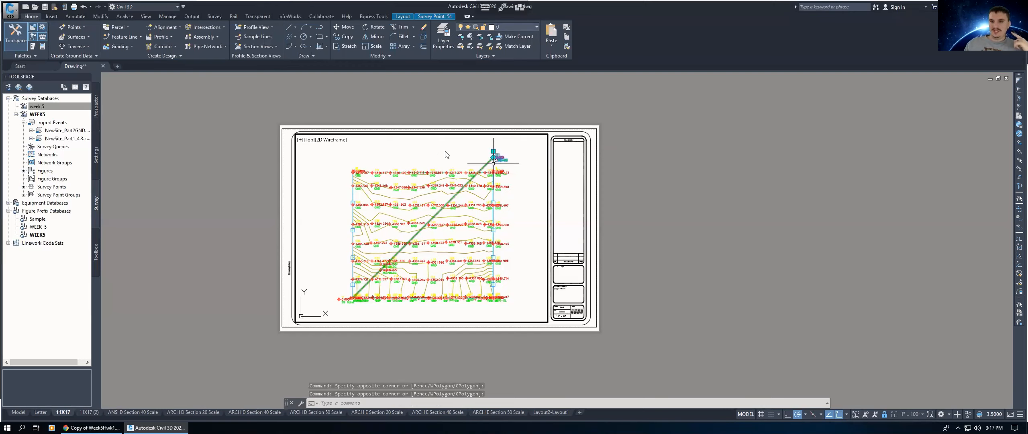
right_click(491, 281)
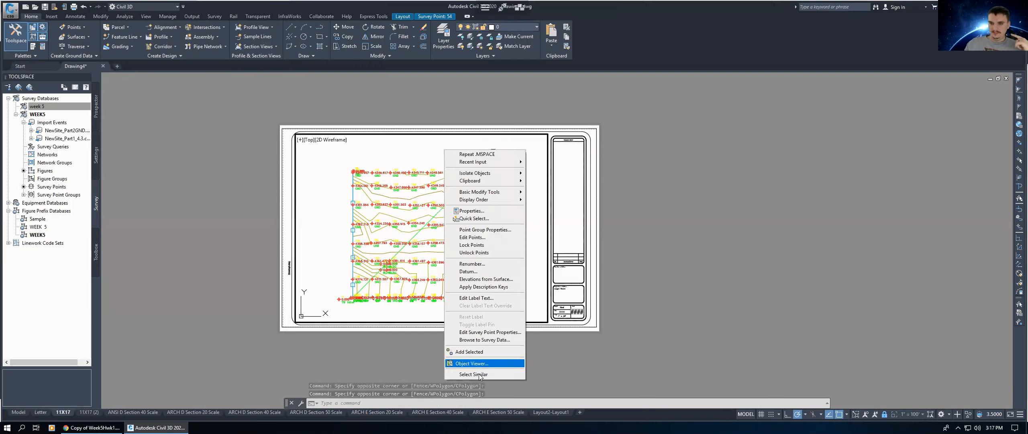
click(478, 375)
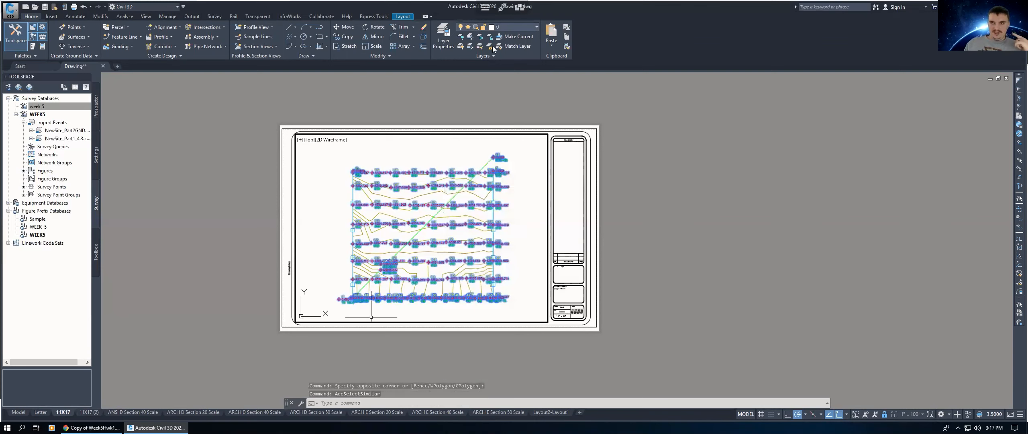
Step: Freeze the V-NODE layer in the current viewport to hide the survey points
click(511, 28)
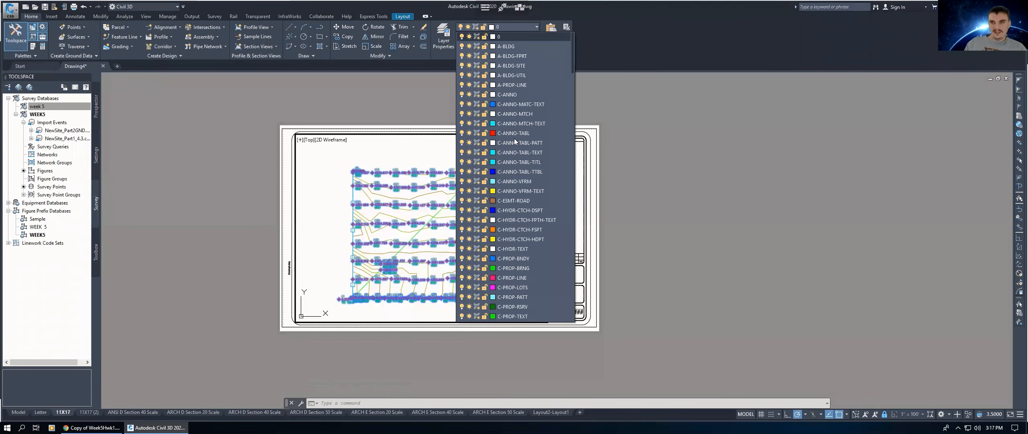
scroll(555, 122, down, 10)
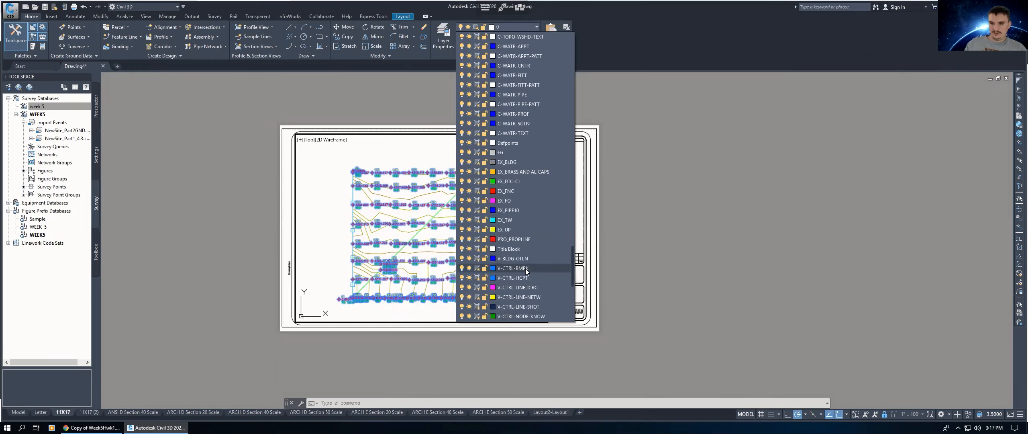
scroll(522, 265, down, 6)
click(515, 257)
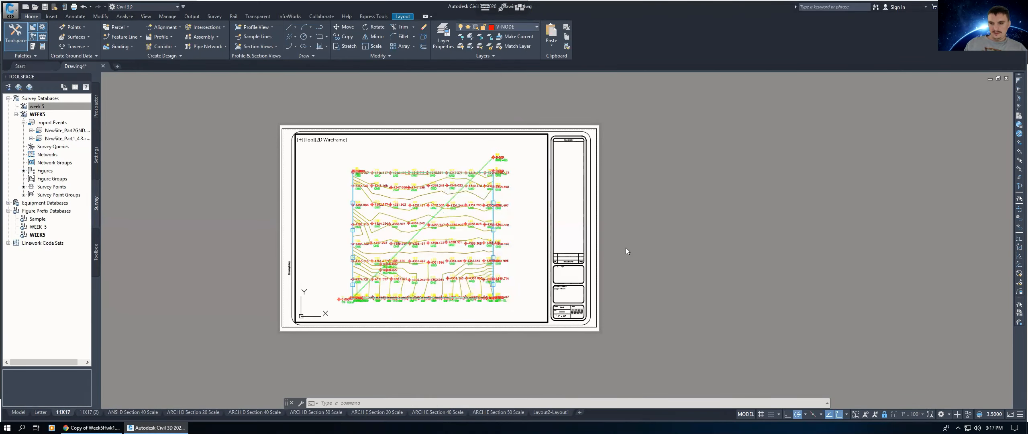
click(528, 28)
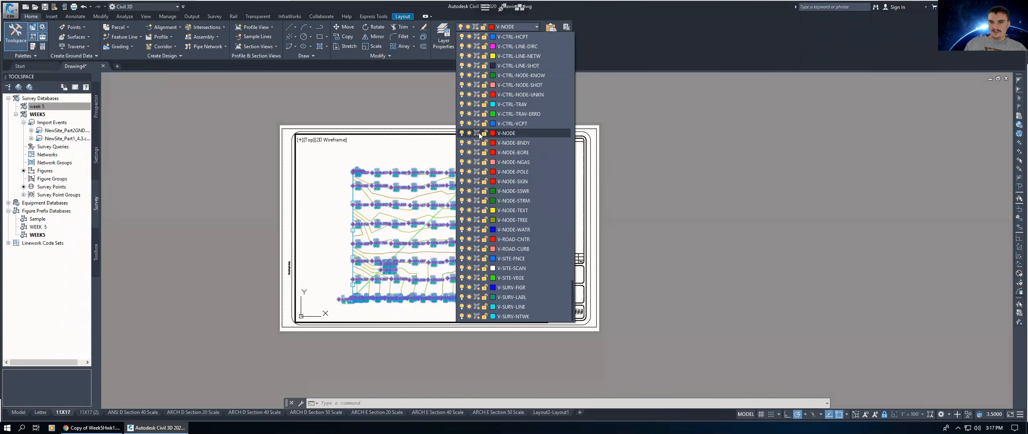
click(477, 133)
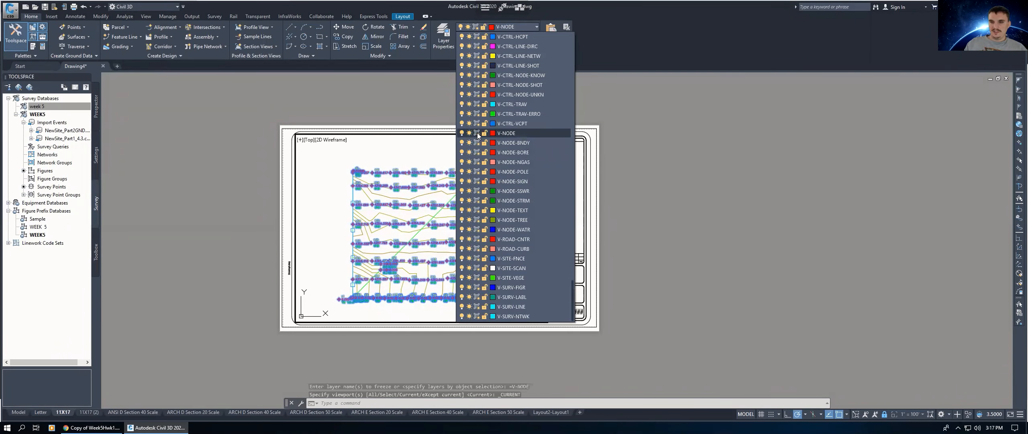
click(730, 255)
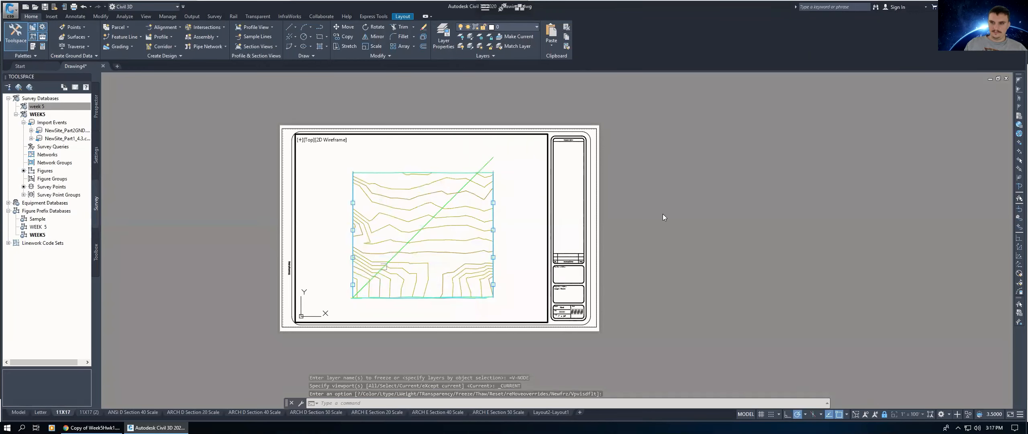
Step: Insert a north arrow for the viewport near the sheet's upper-left corner
double_click(235, 200)
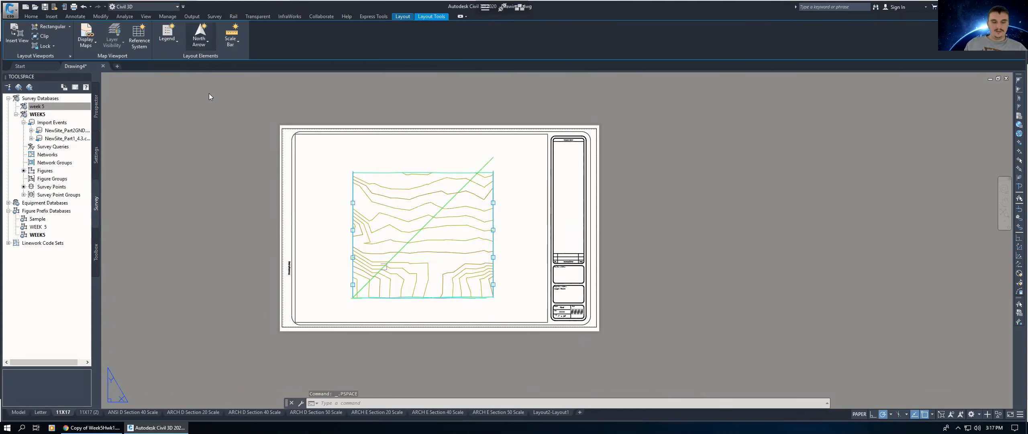
click(199, 37)
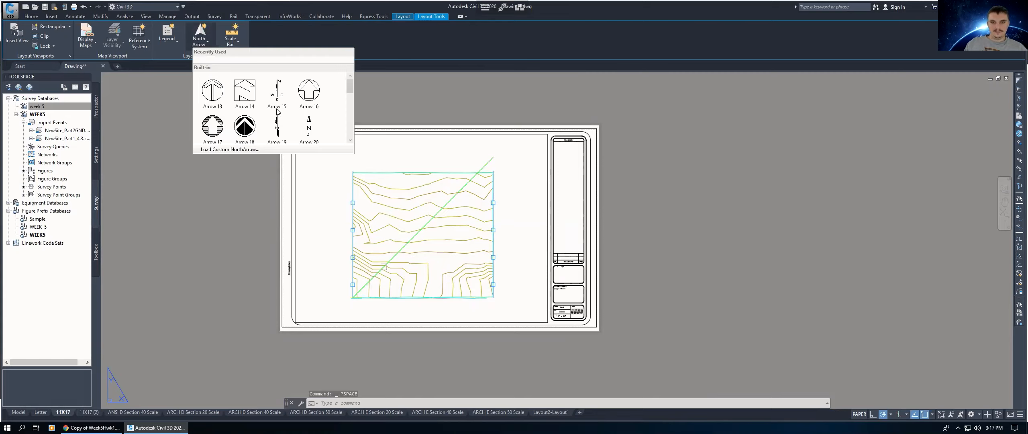
click(304, 149)
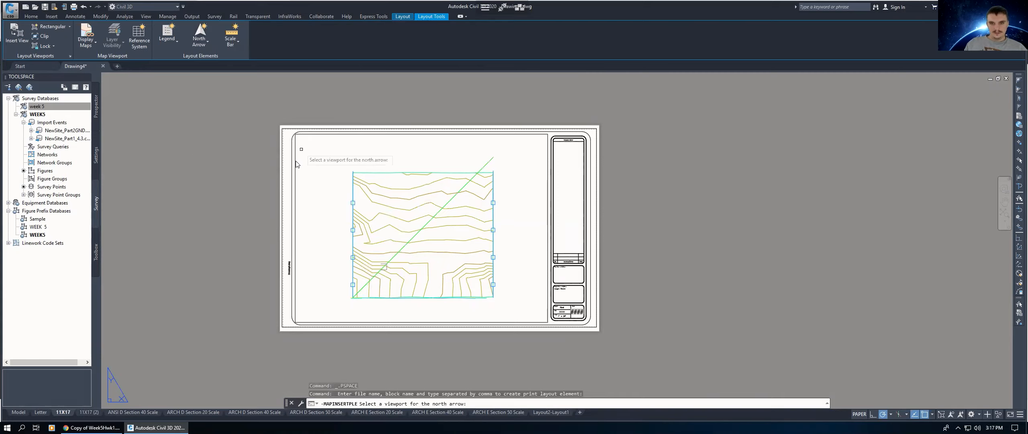
click(295, 160)
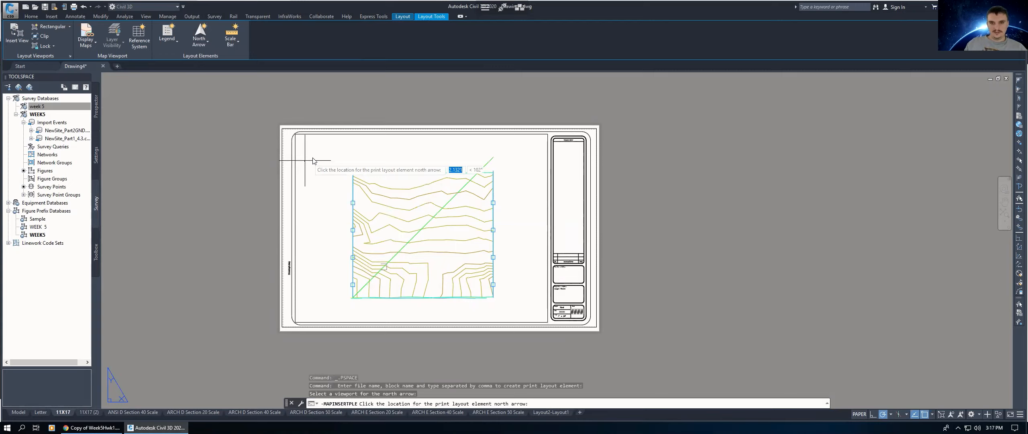
click(314, 161)
Step: Reposition the north arrow slightly left along the sheet's upper-left margin
scroll(313, 161, down, 2)
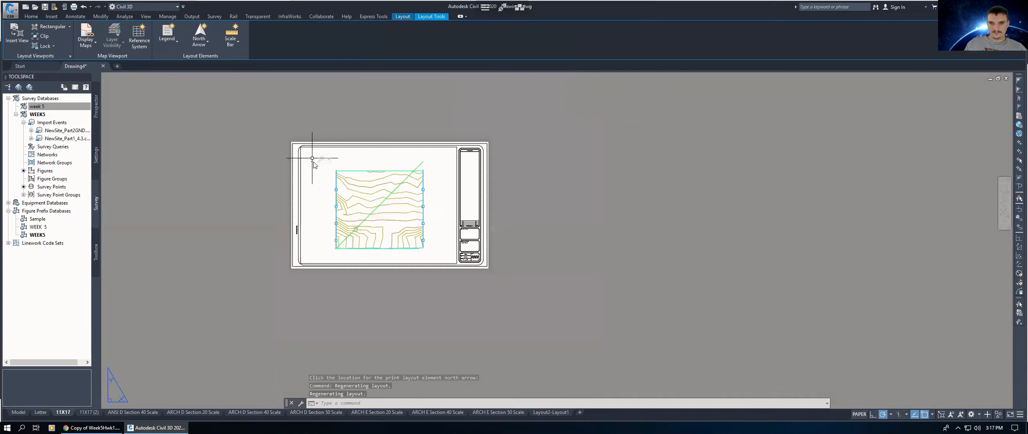
scroll(275, 206, up, 5)
scroll(272, 221, up, 3)
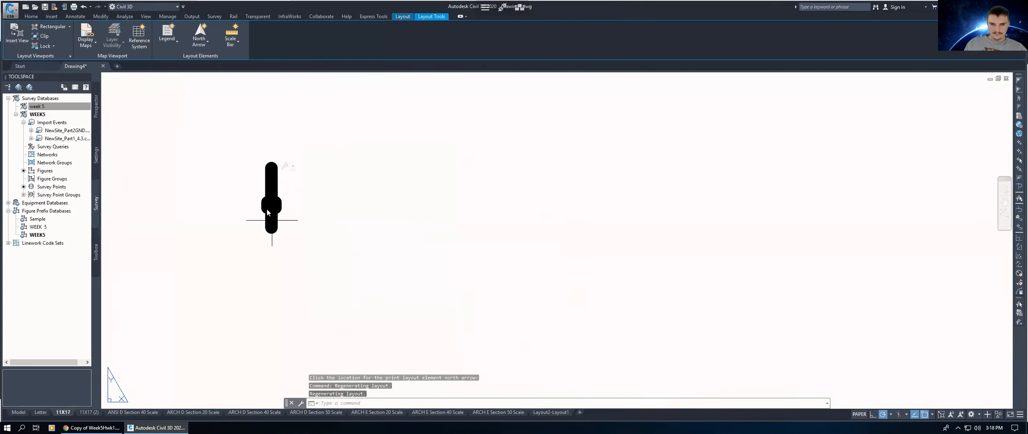
click(262, 203)
click(277, 204)
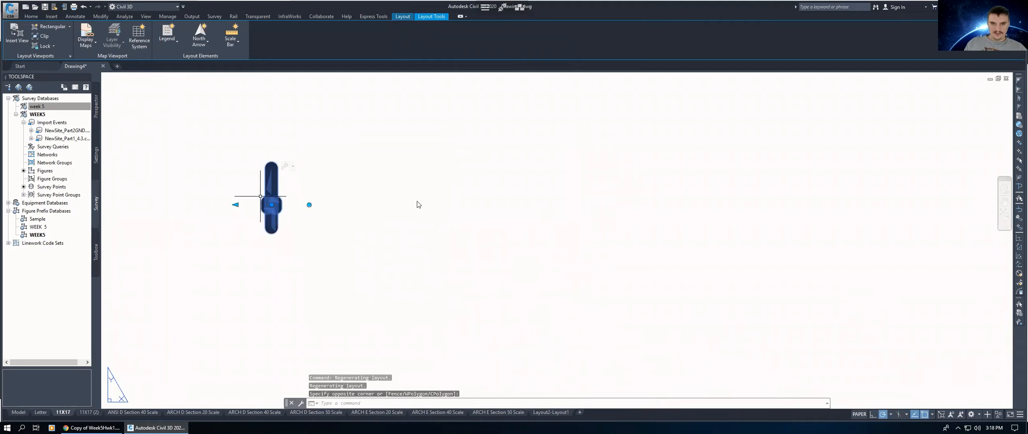
scroll(384, 205, down, 2)
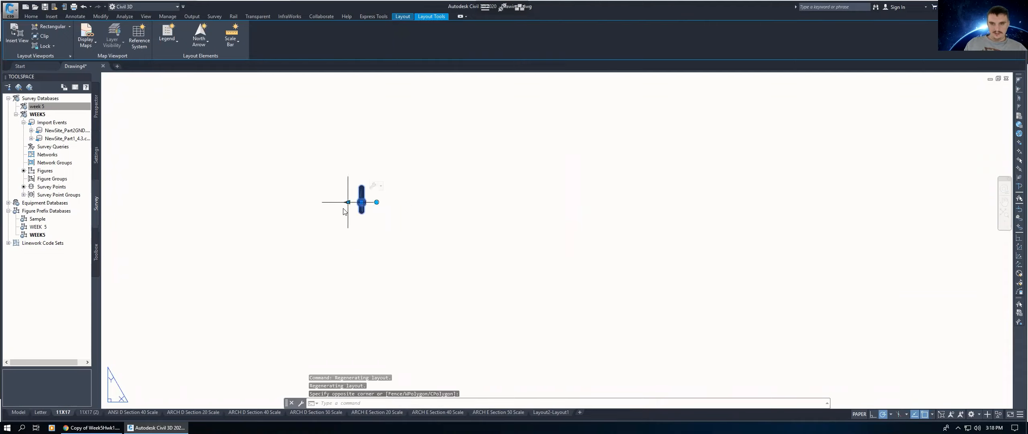
click(348, 202)
scroll(344, 207, down, 2)
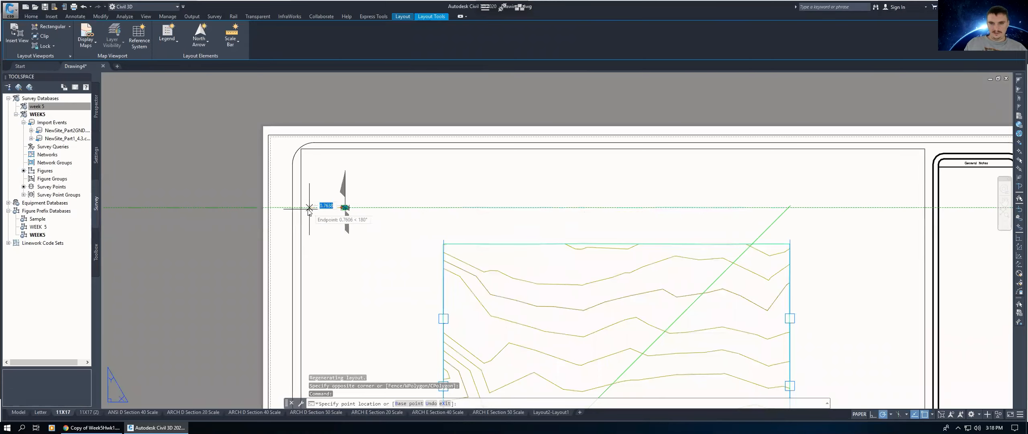
click(309, 207)
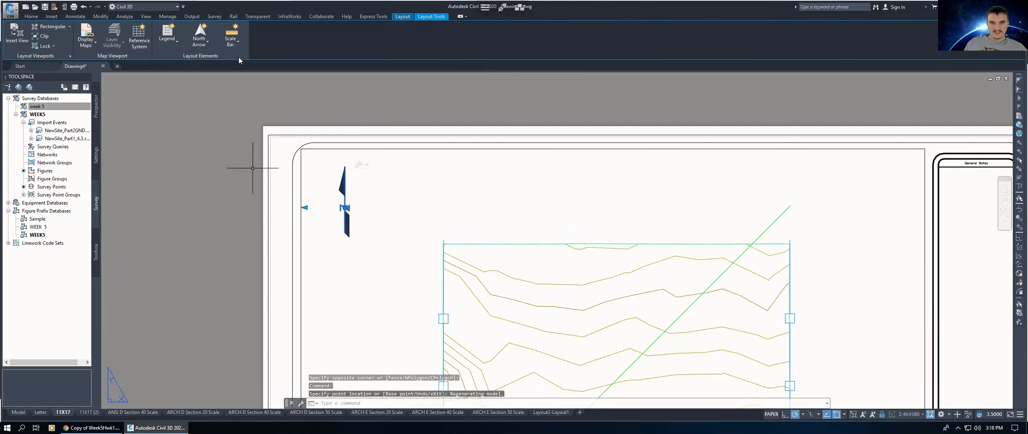
key(Escape)
key(Escape)
Step: Insert a scale bar for the viewport with 100 Feet divisions near the sheet's upper-right corner
click(231, 41)
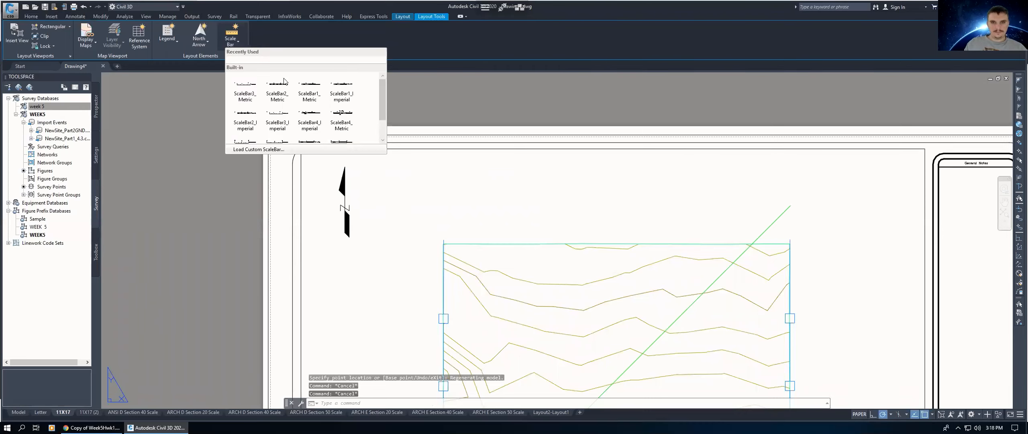
click(348, 150)
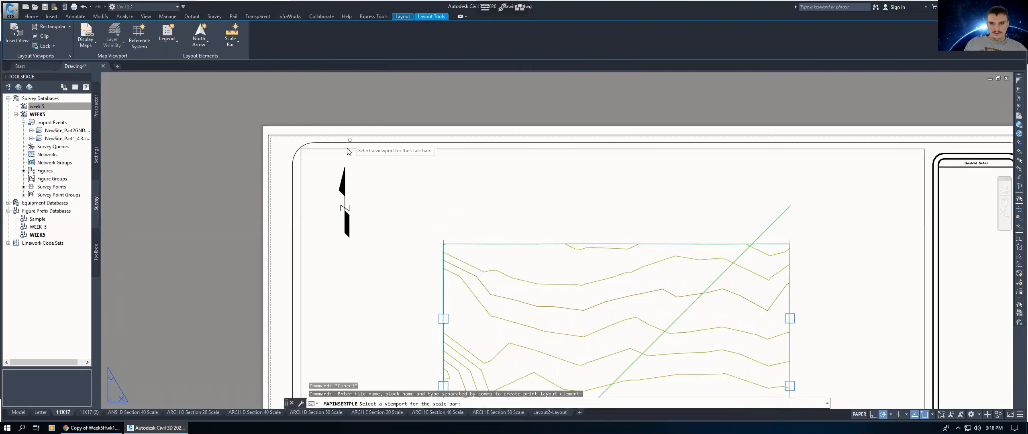
click(489, 205)
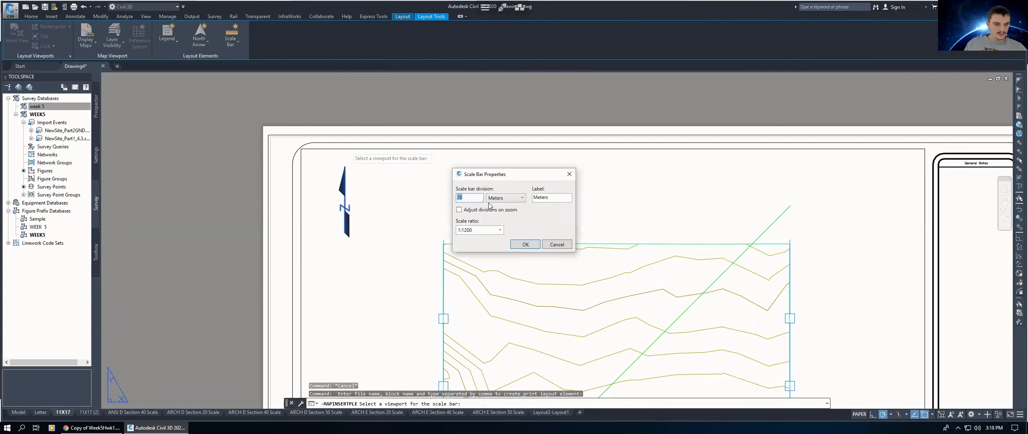
text(100)
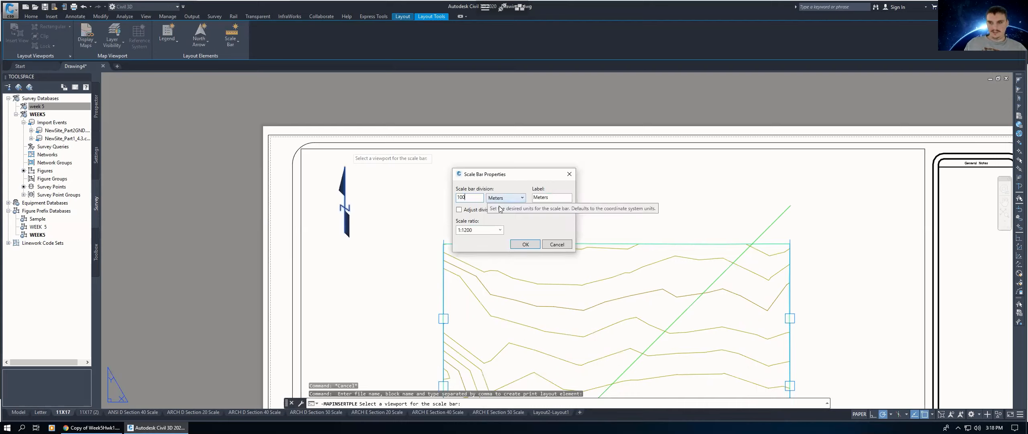
click(505, 198)
click(534, 244)
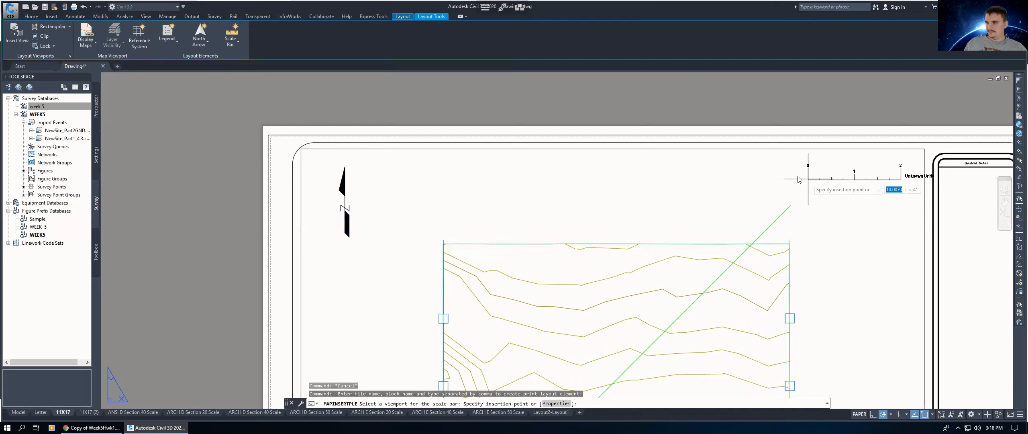
click(809, 207)
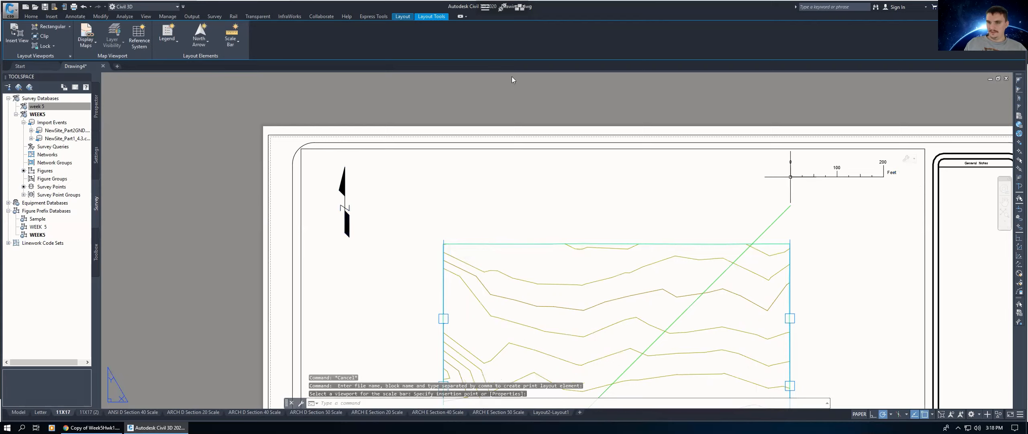
key(Escape)
scroll(493, 188, up, 2)
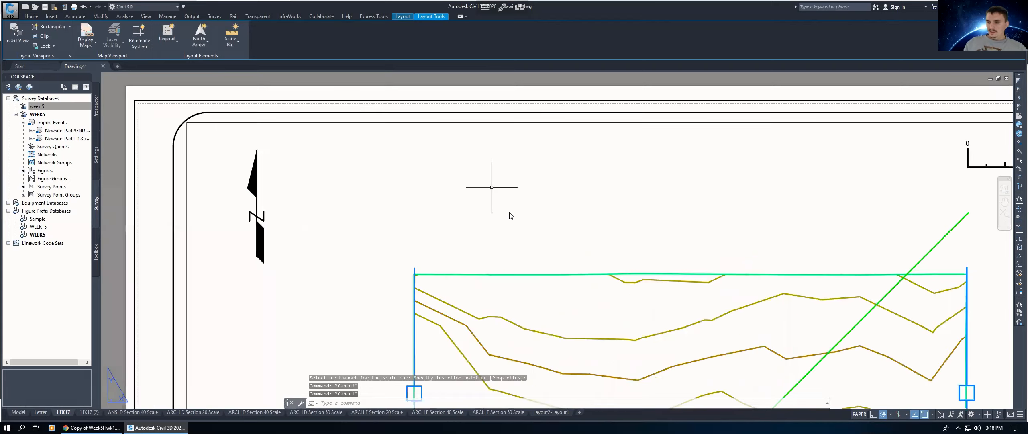
scroll(602, 211, down, 6)
key(Escape)
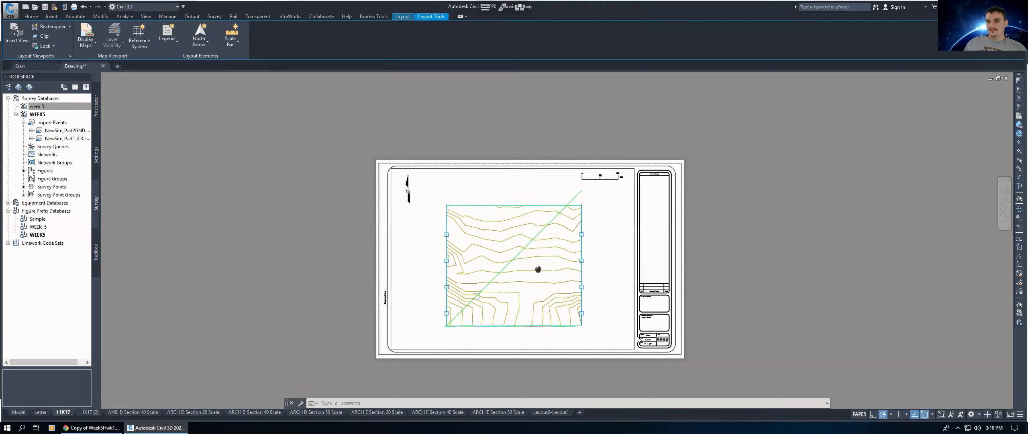
Step: Edit the title block attributes, setting the project name to WEEK 5
scroll(661, 351, up, 2)
scroll(661, 351, up, 3)
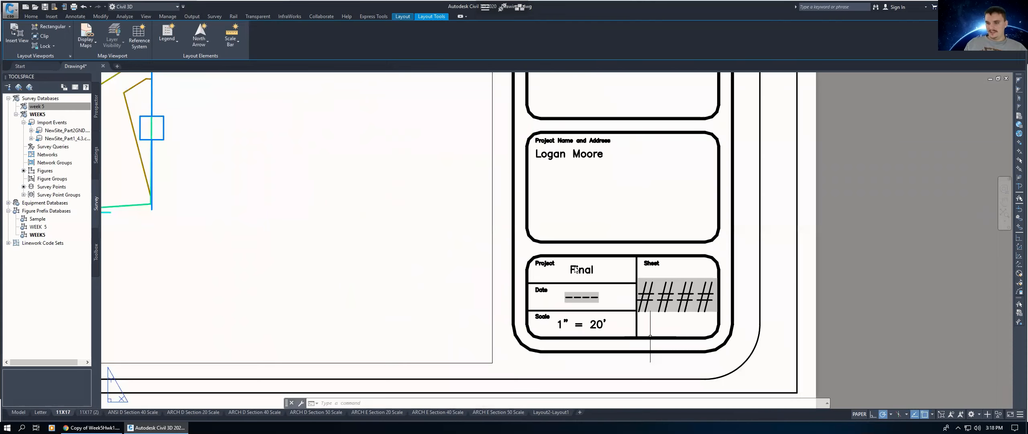
click(574, 272)
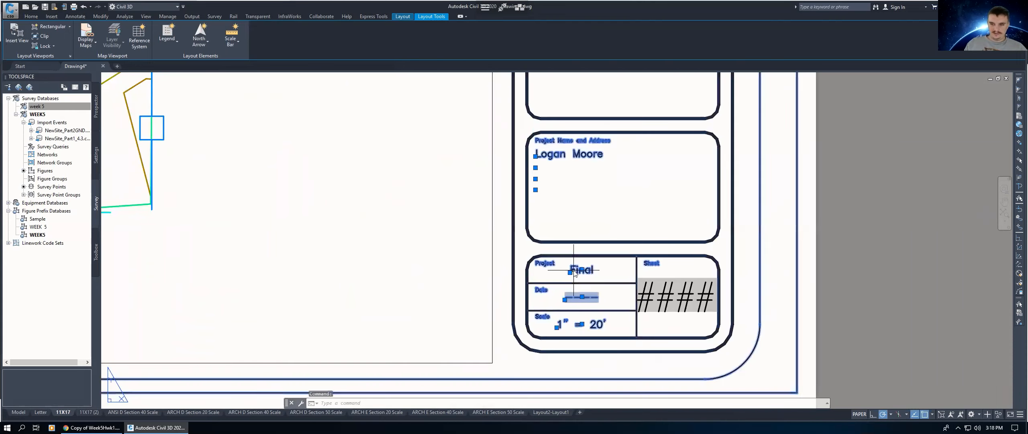
double_click(575, 272)
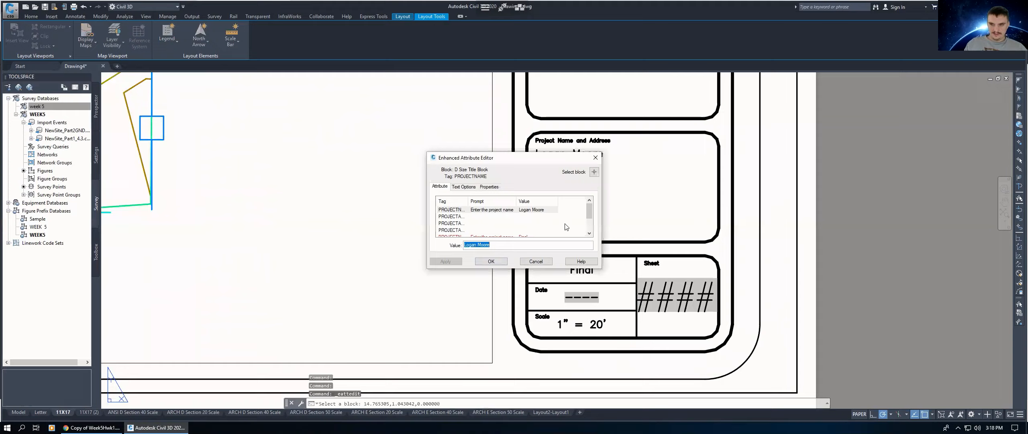
scroll(531, 229, down, 1)
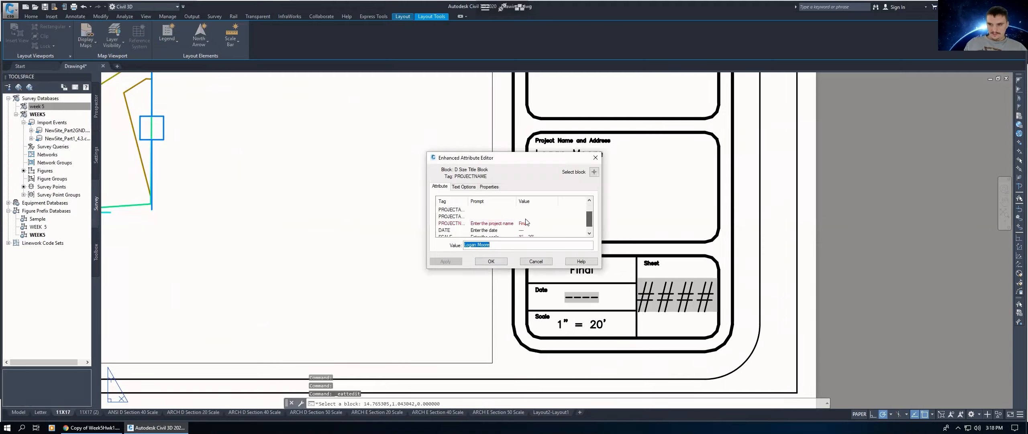
click(522, 217)
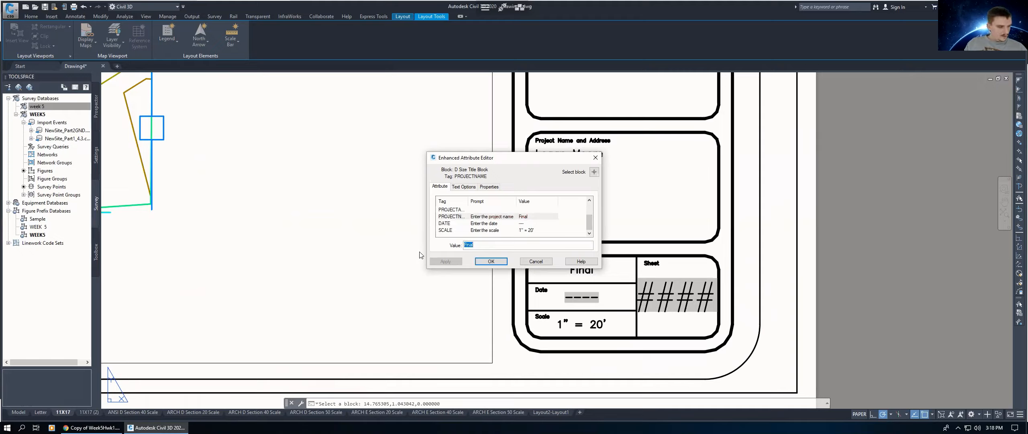
key(BackSpace)
key(BackSpace)
key(BackSpace)
key(BackSpace)
key(BackSpace)
text(WEE)
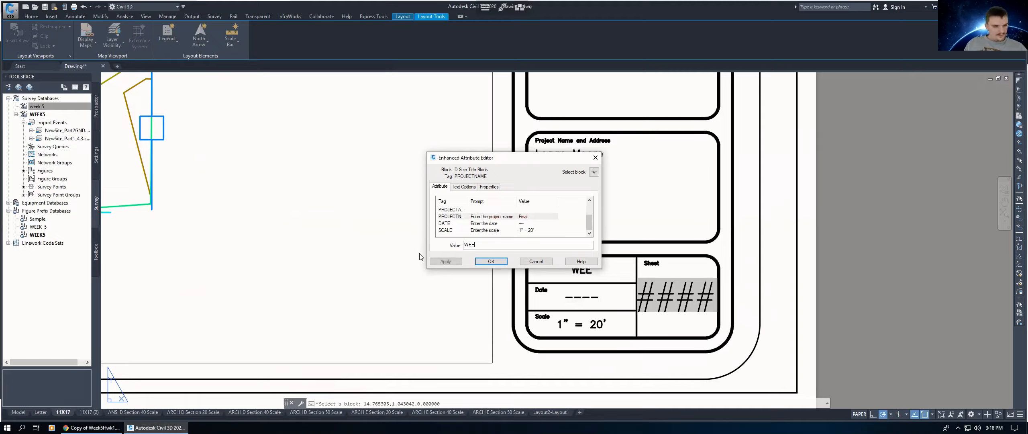
text(K 5)
key(Return)
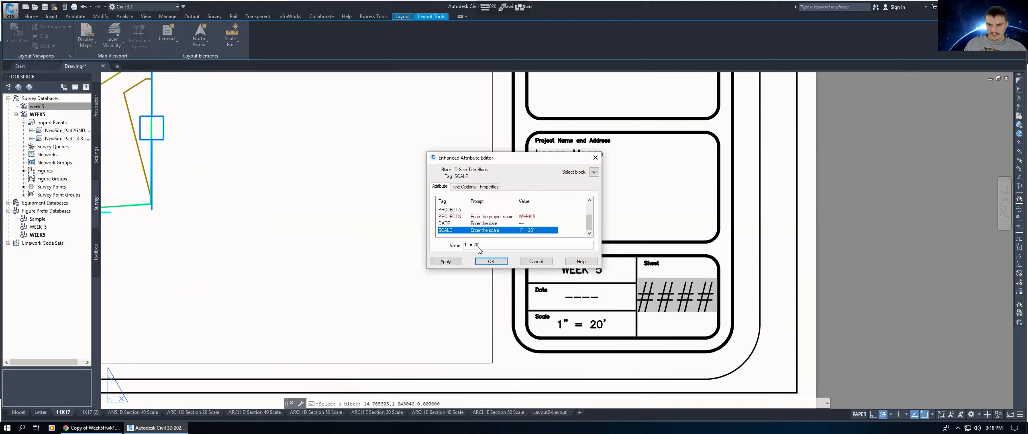
Step: Set the title block's scale attribute to 1" = 100' and close the attribute editor
click(477, 245)
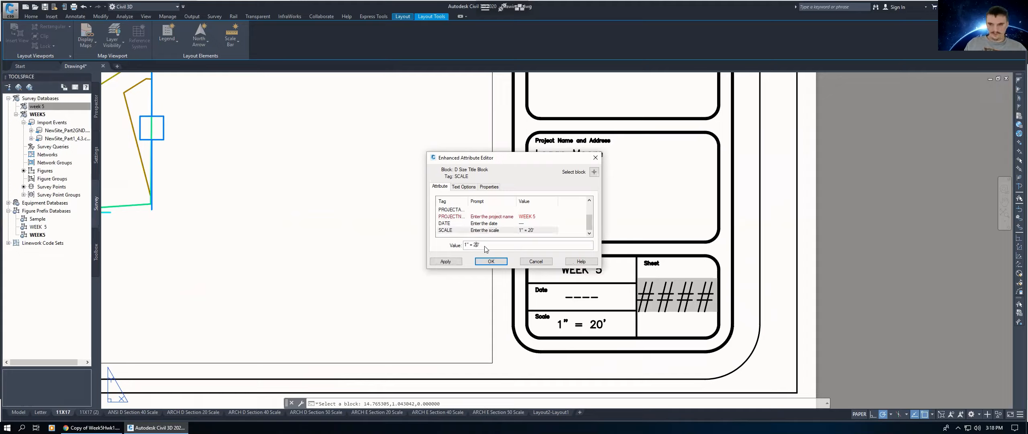
key(BackSpace)
text(10)
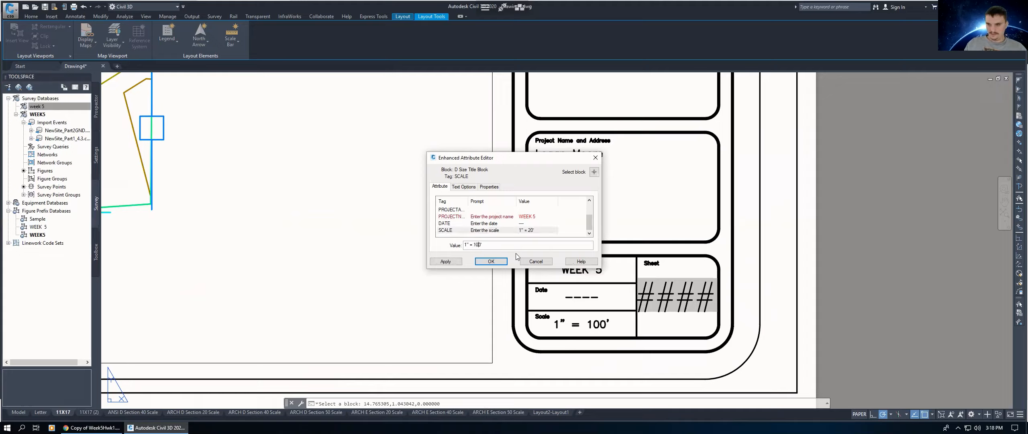
click(490, 261)
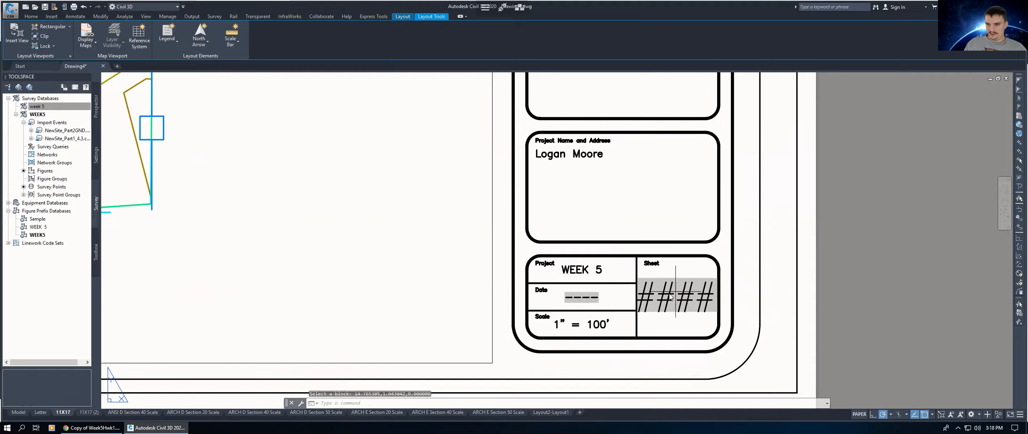
Step: Replace the sheet number placeholder text in the title block with 1
click(670, 295)
double_click(669, 293)
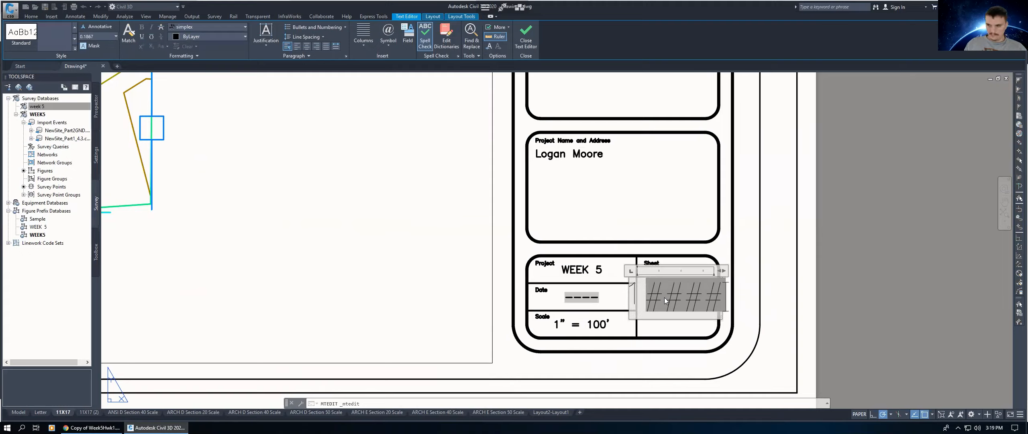
key(BackSpace)
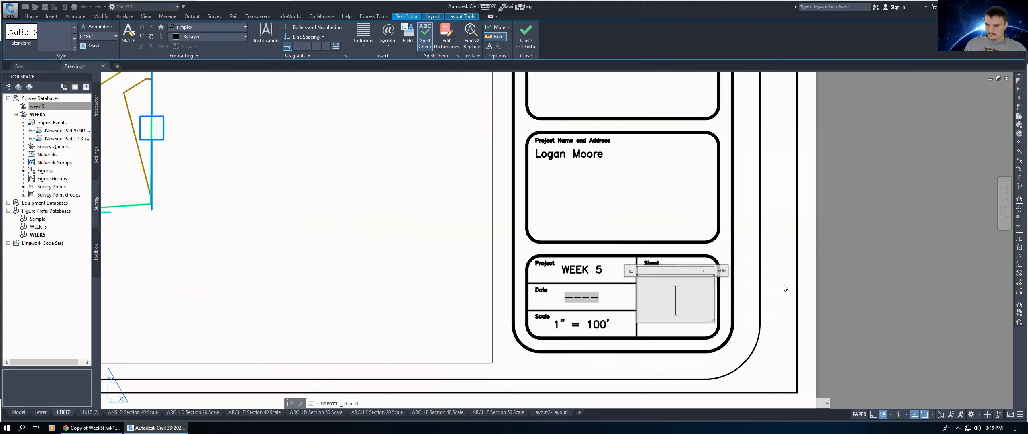
text(1)
click(749, 297)
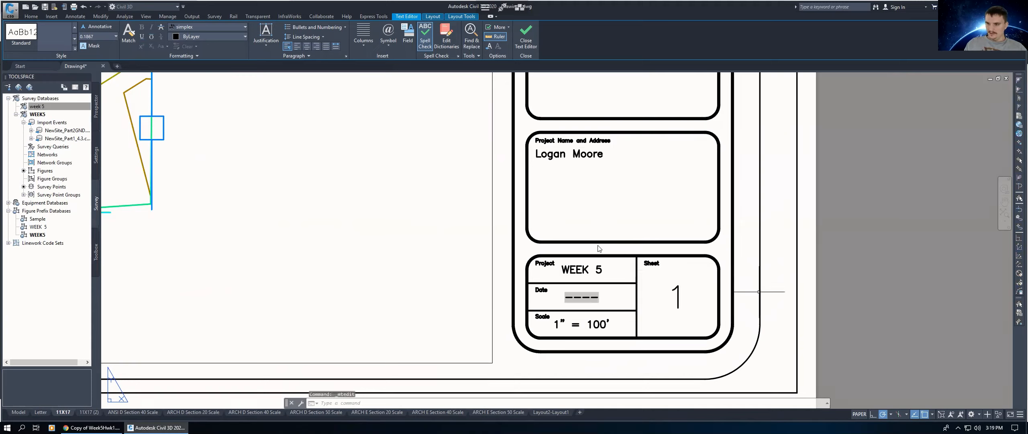
scroll(639, 248, down, 2)
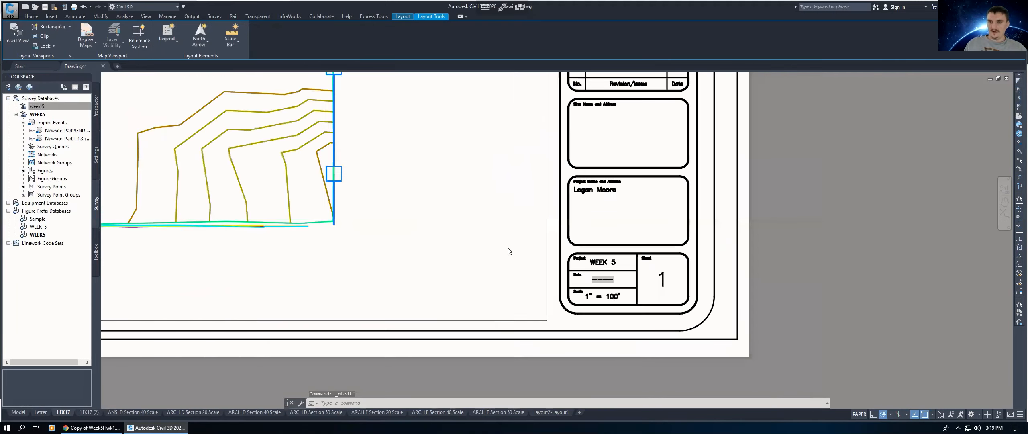
scroll(510, 252, down, 5)
middle_drag(501, 187, 508, 262)
key(Escape)
key(Escape)
Step: Switch to the browser and browse the Civil 3-D course page down to the Week 5 materials
middle_drag(560, 201, 557, 205)
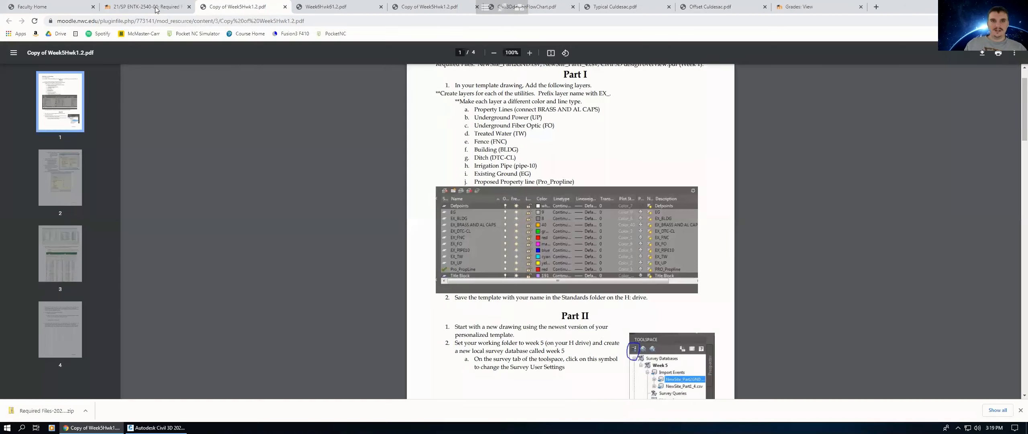
click(156, 7)
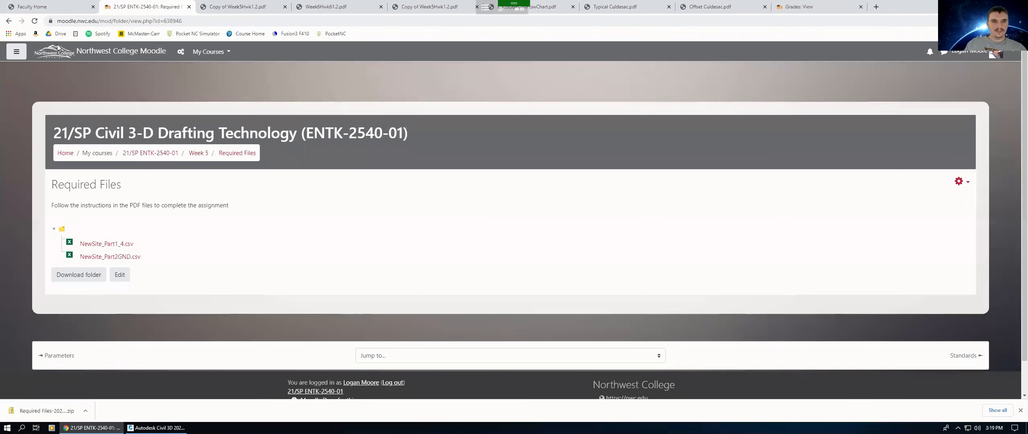
click(165, 153)
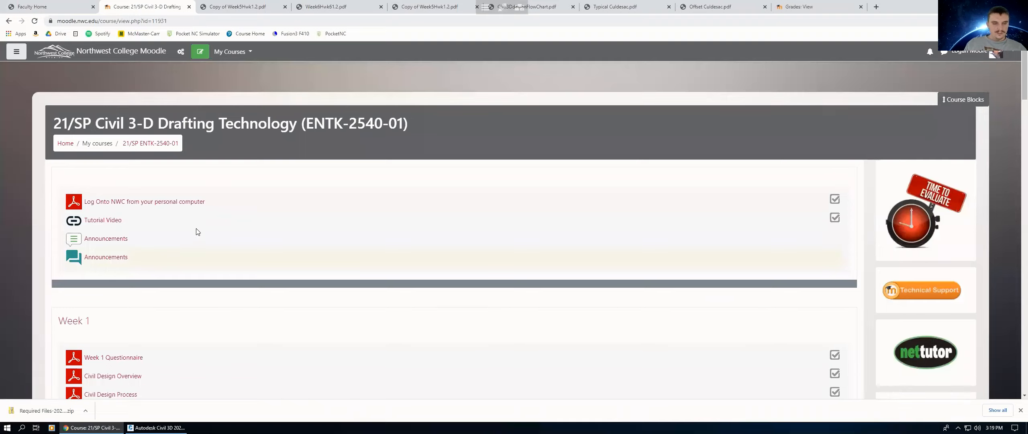
scroll(196, 231, down, 10)
scroll(205, 227, down, 2)
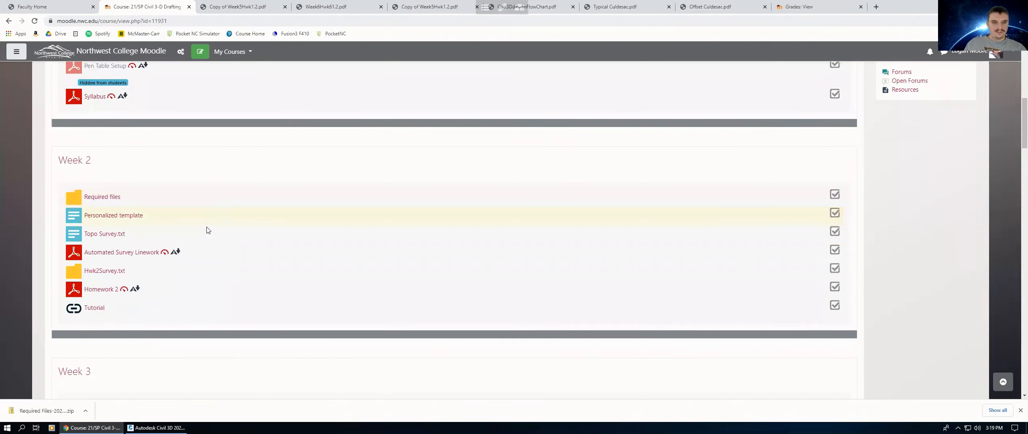
scroll(193, 245, down, 5)
scroll(101, 281, down, 2)
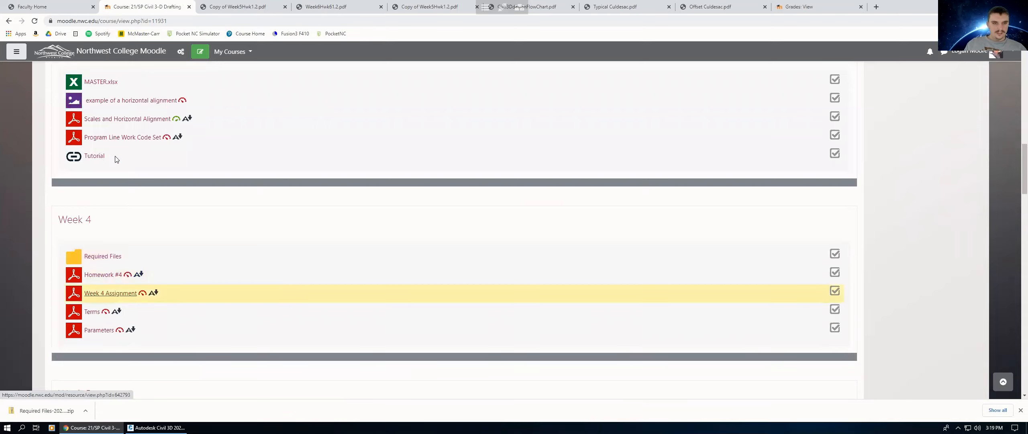
scroll(108, 149, down, 8)
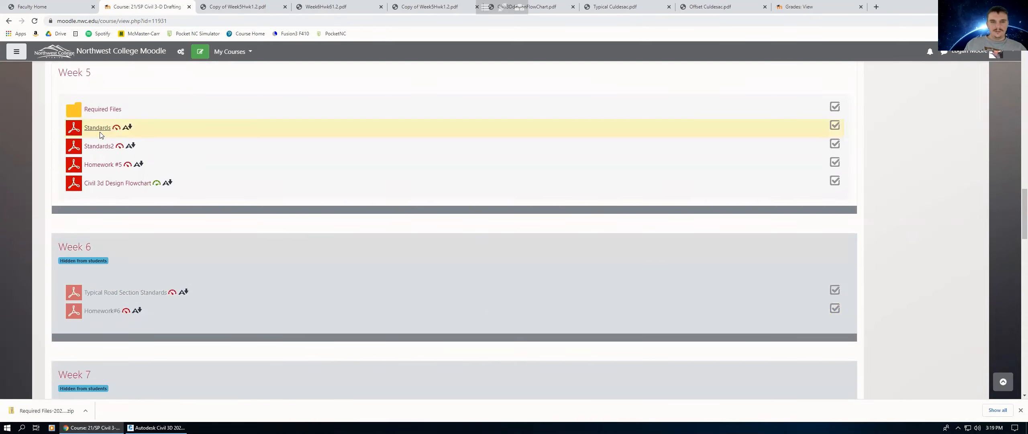